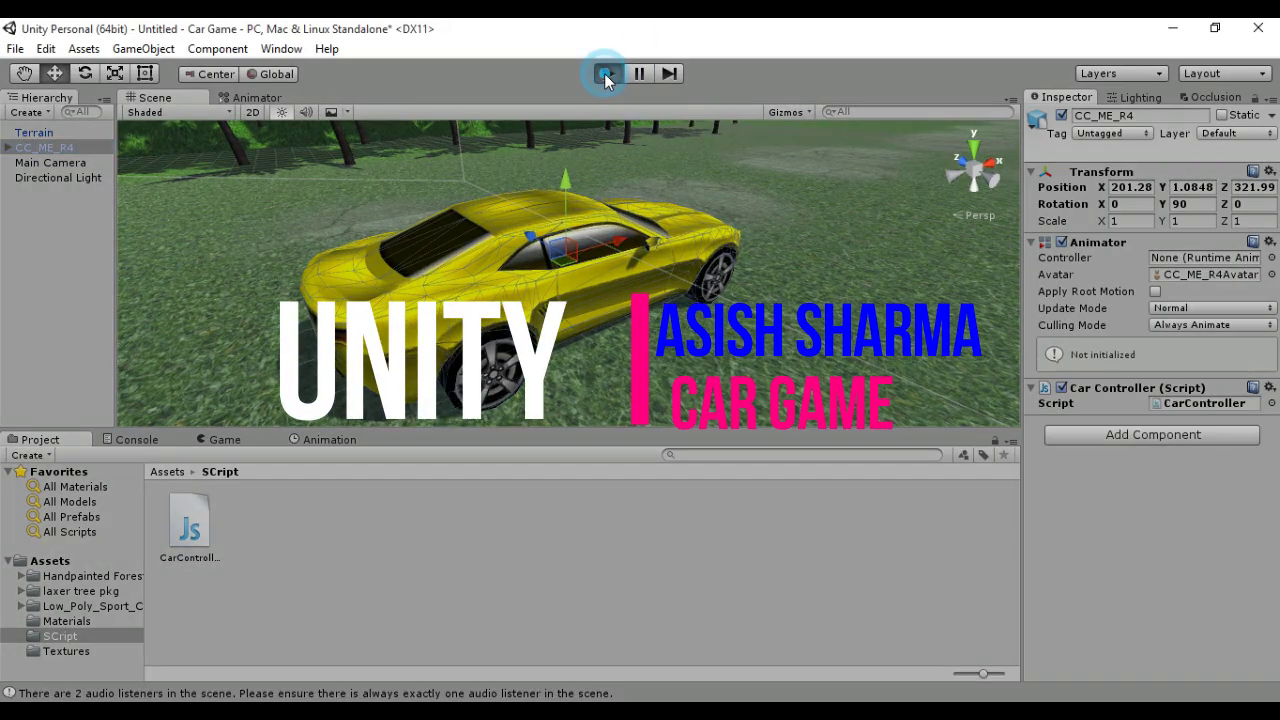
Preview the finished car game, then discard it unsaved and start a new empty scene
left_click(605, 74)
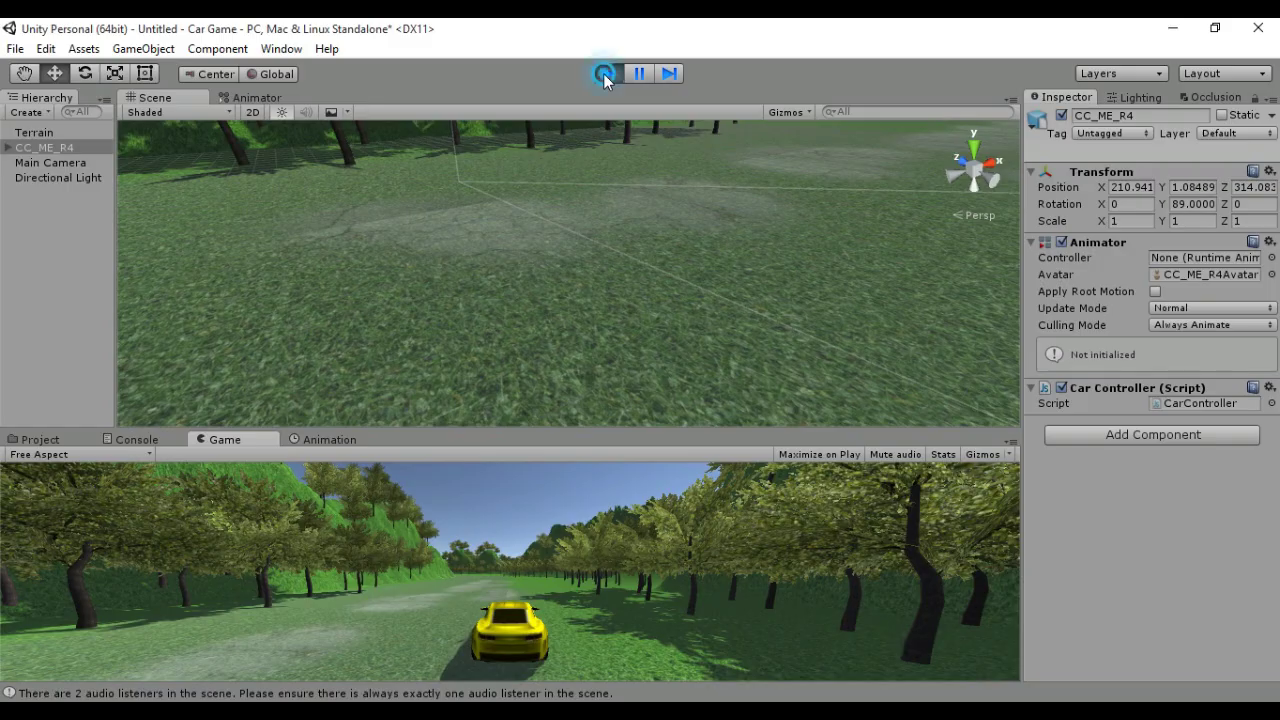
left_click(604, 73)
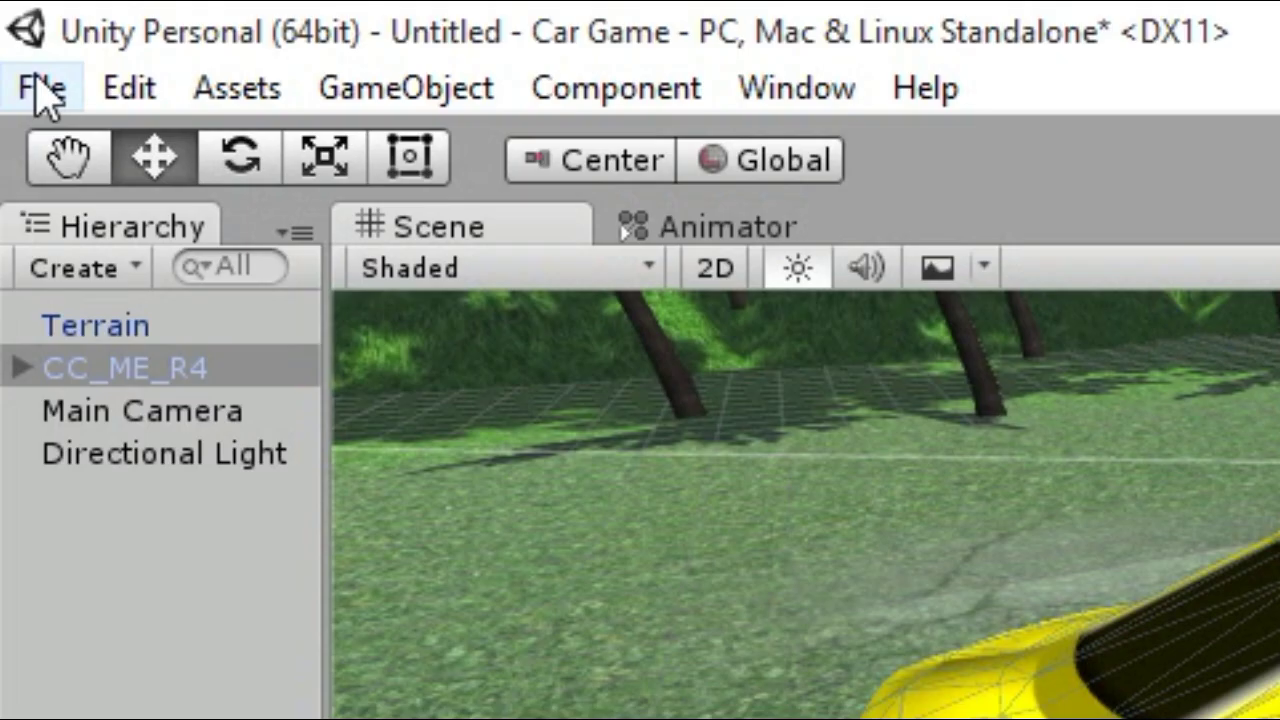
left_click(15, 49)
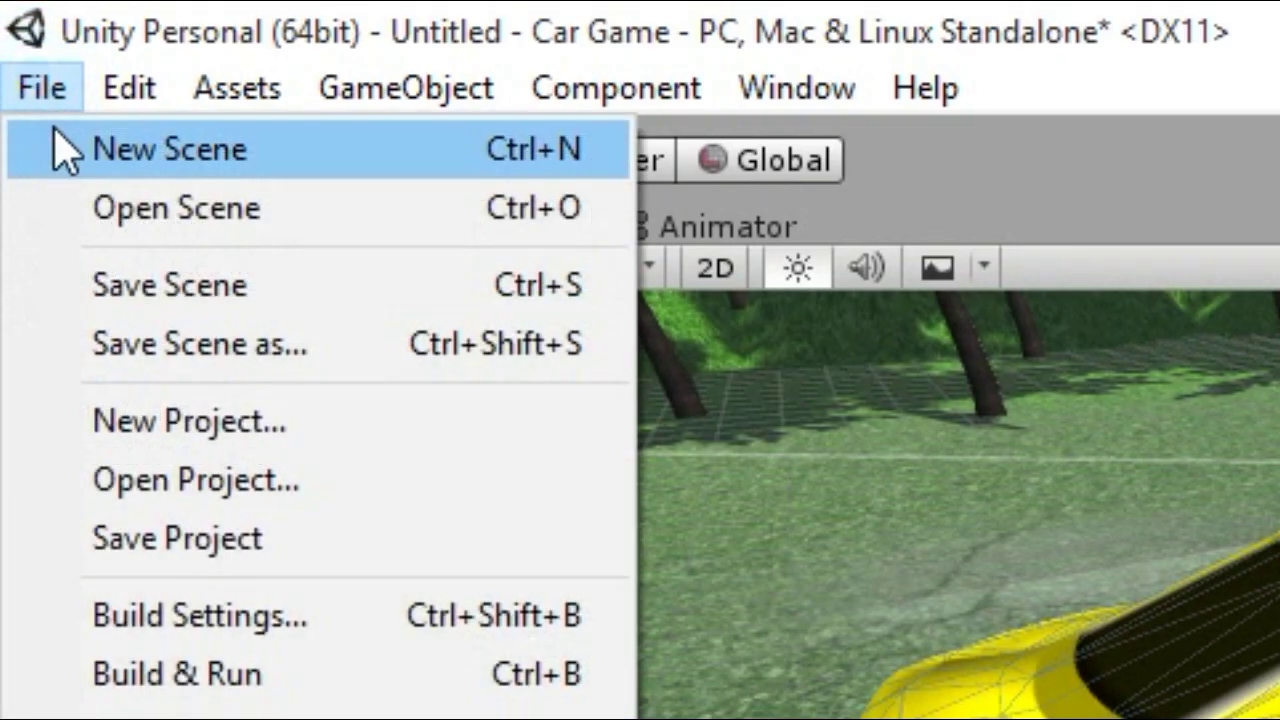
left_click(140, 155)
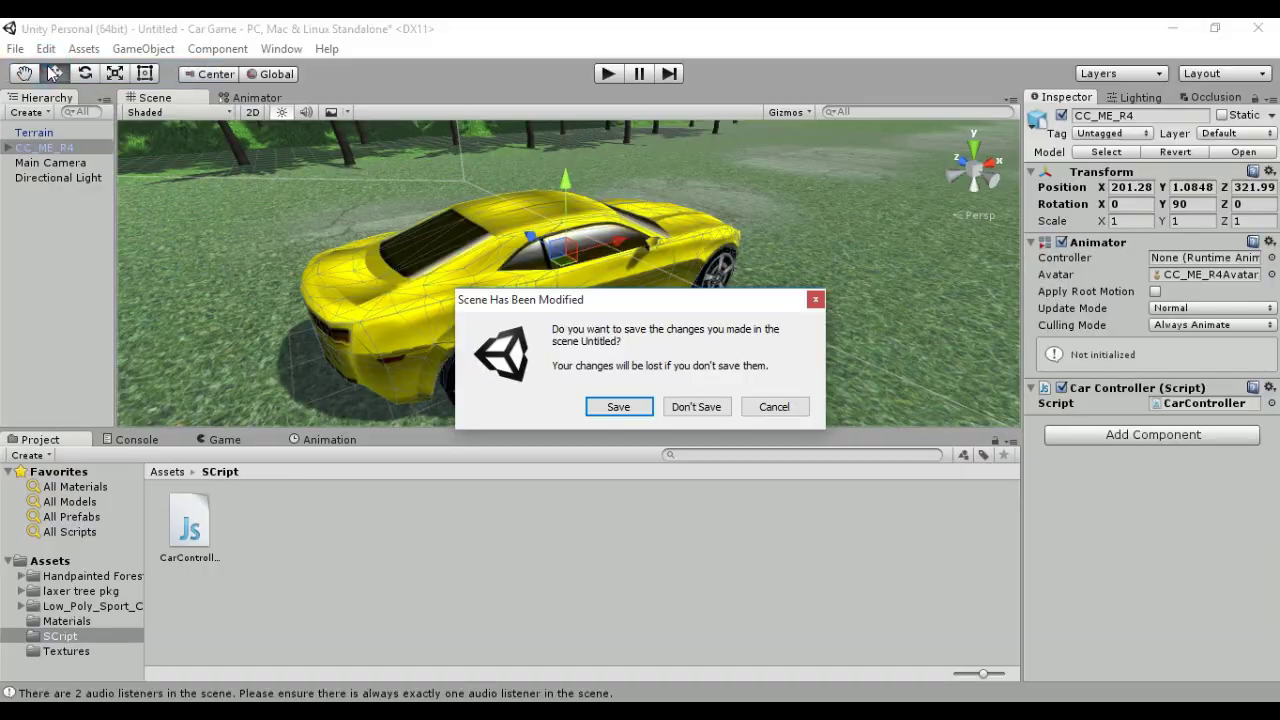
left_click(690, 407)
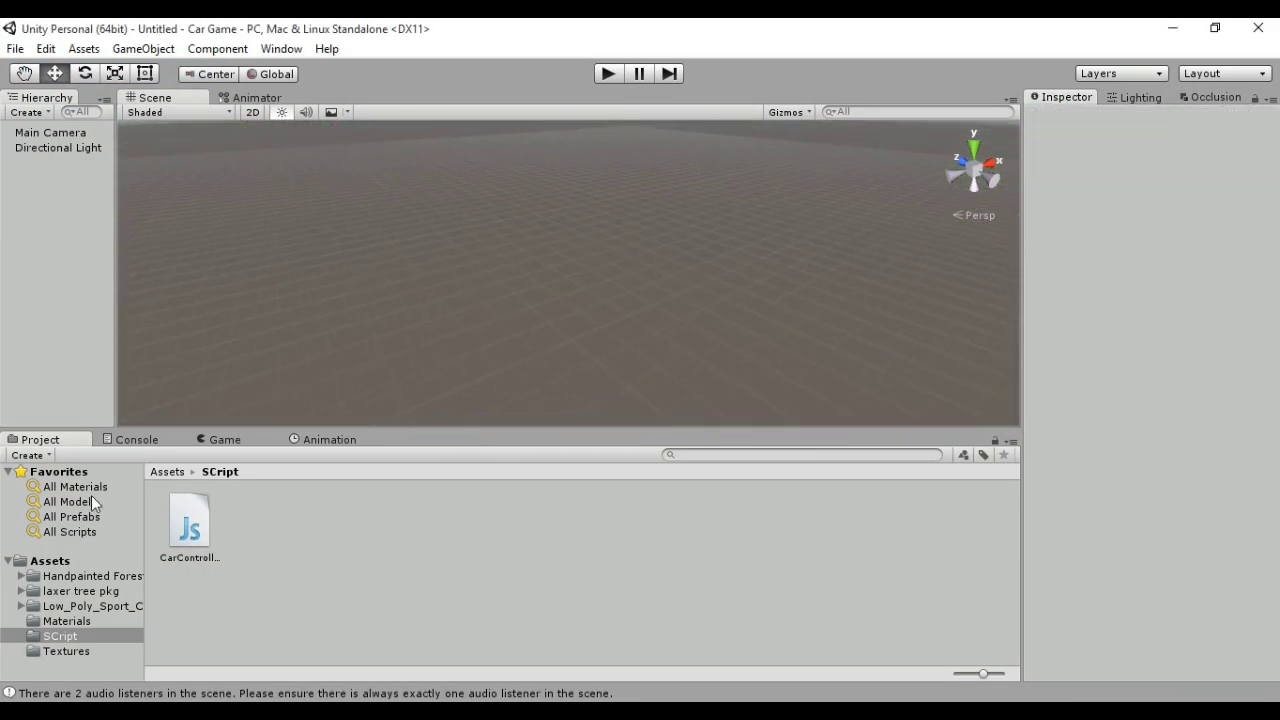
Drag the Terrain asset from Assets into the scene and set its position to 0, 0, 0
left_click(60, 563)
left_click_drag(312, 604, 408, 362)
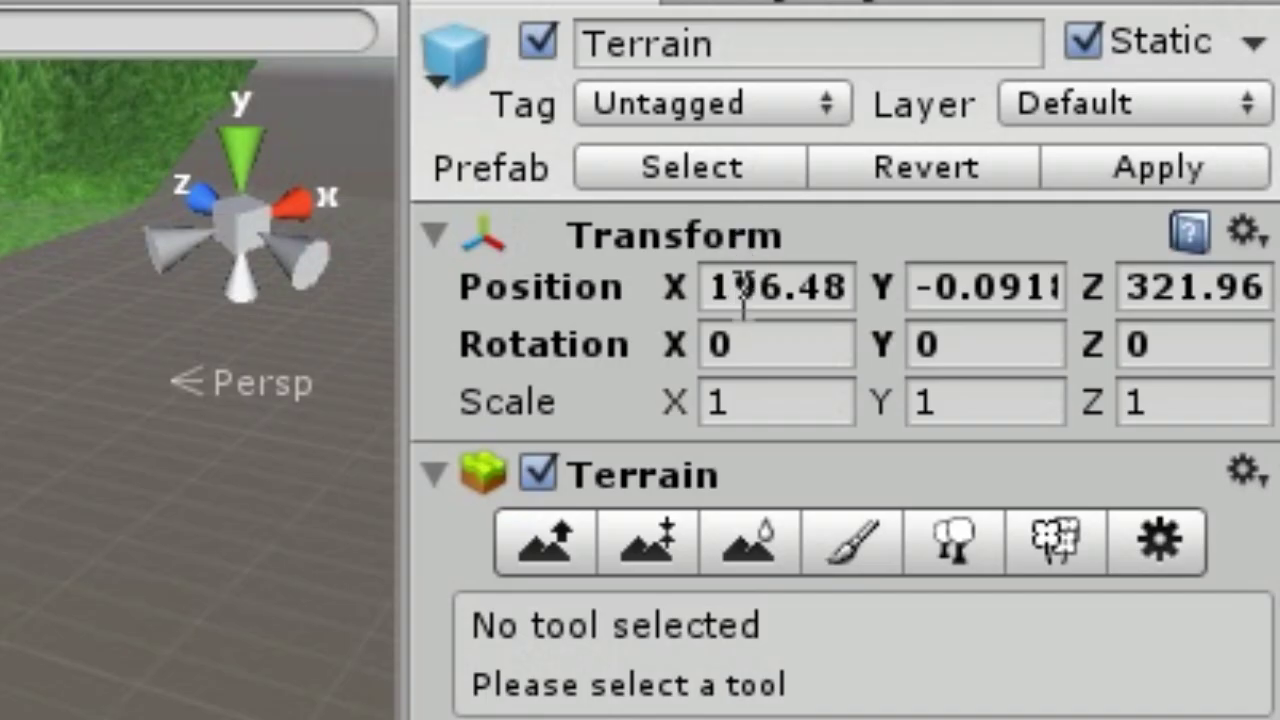
left_click(1110, 191)
type("0")
left_click(985, 288)
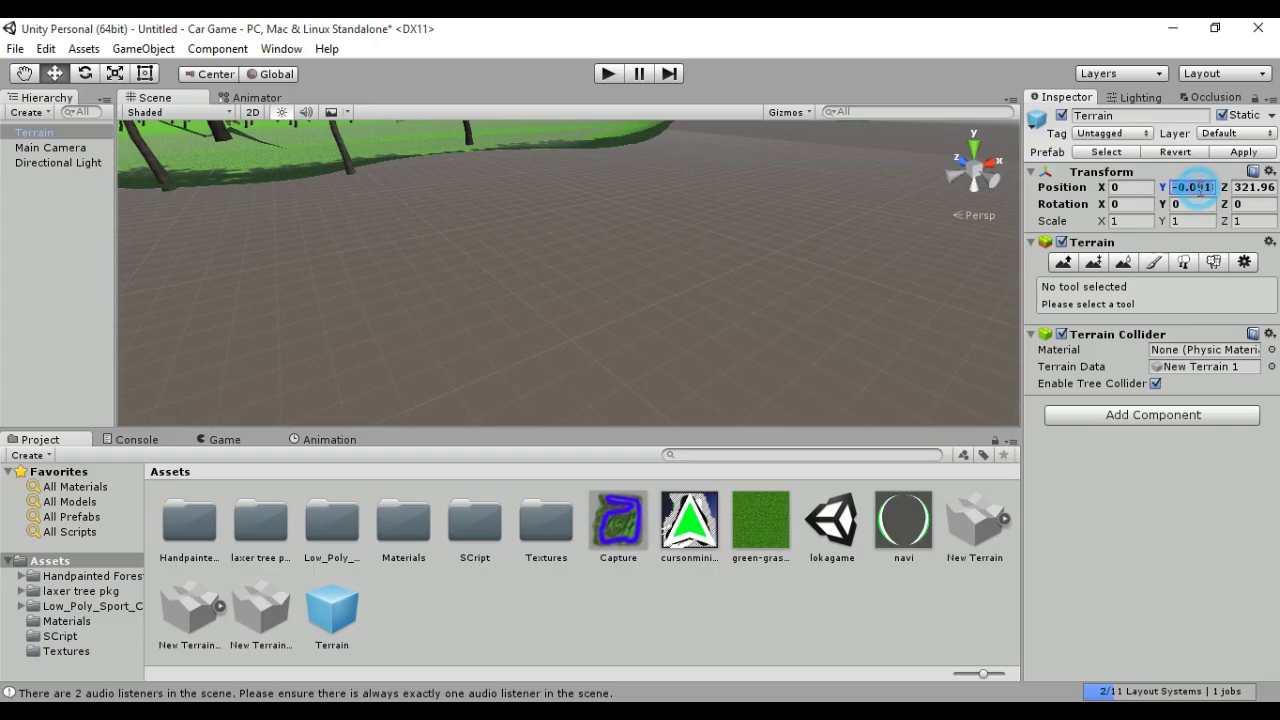
type("0")
left_click(1250, 187)
type("0")
mouse_move(740, 225)
middle_mouse_down()
mouse_move(547, 270)
mouse_move(600, 280)
middle_mouse_up()
Drop CC_ME_R4 from Low_Poly_Sport_Car_ME_R4 onto the terrain and set its Y rotation to 90
double_click(327, 528)
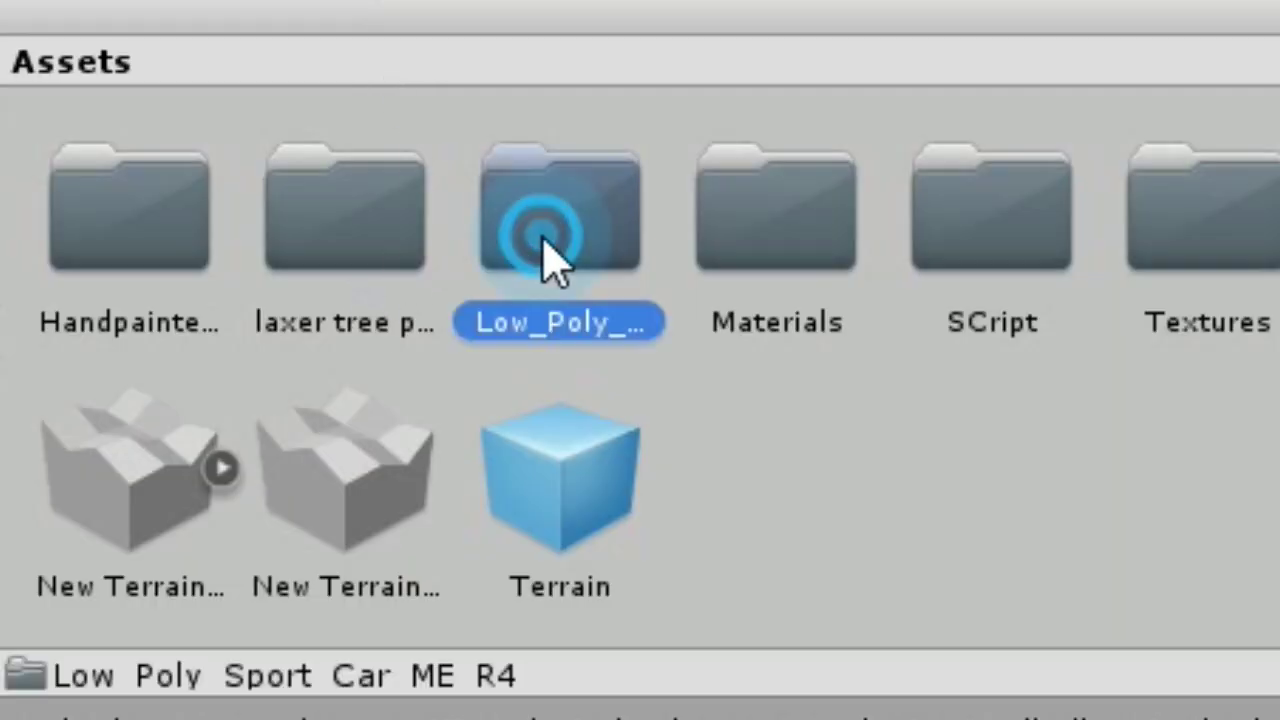
left_click_drag(328, 537, 538, 370)
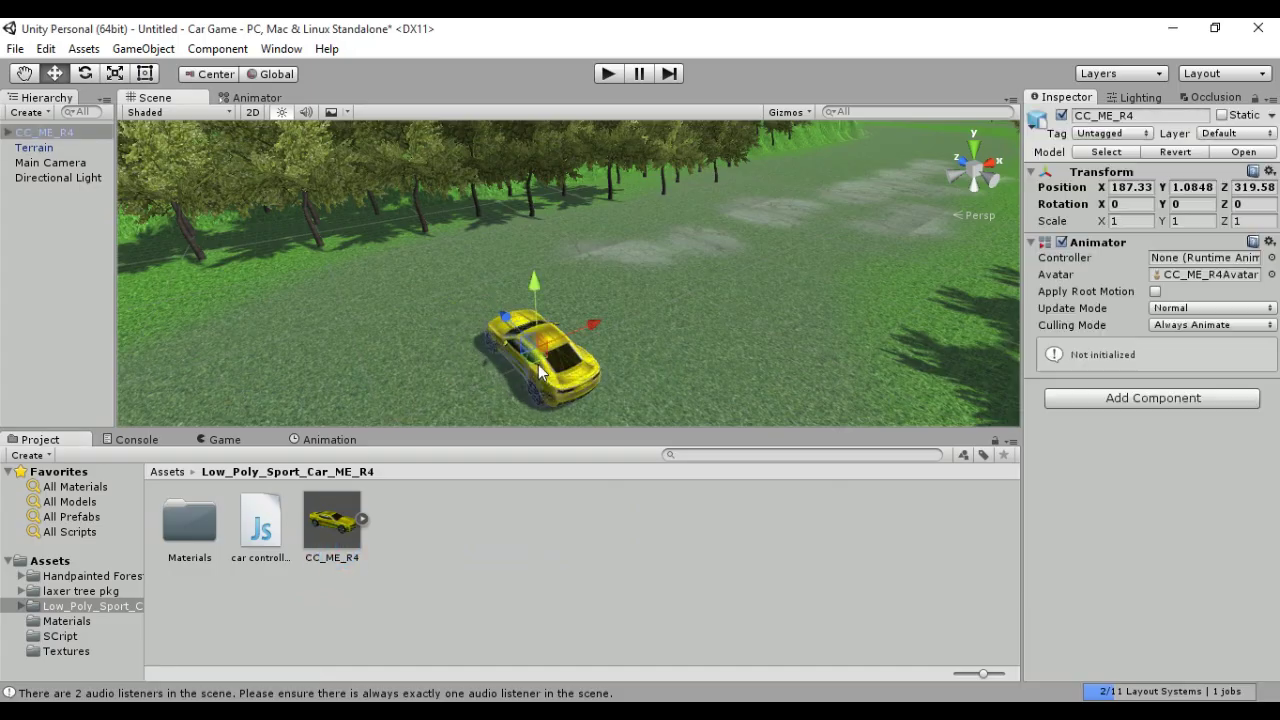
mouse_move(366, 318)
left_mouse_down("alt")
mouse_move(529, 194)
mouse_move(423, 291)
mouse_move(475, 293)
mouse_move(417, 271)
left_mouse_up("alt")
left_click(86, 75)
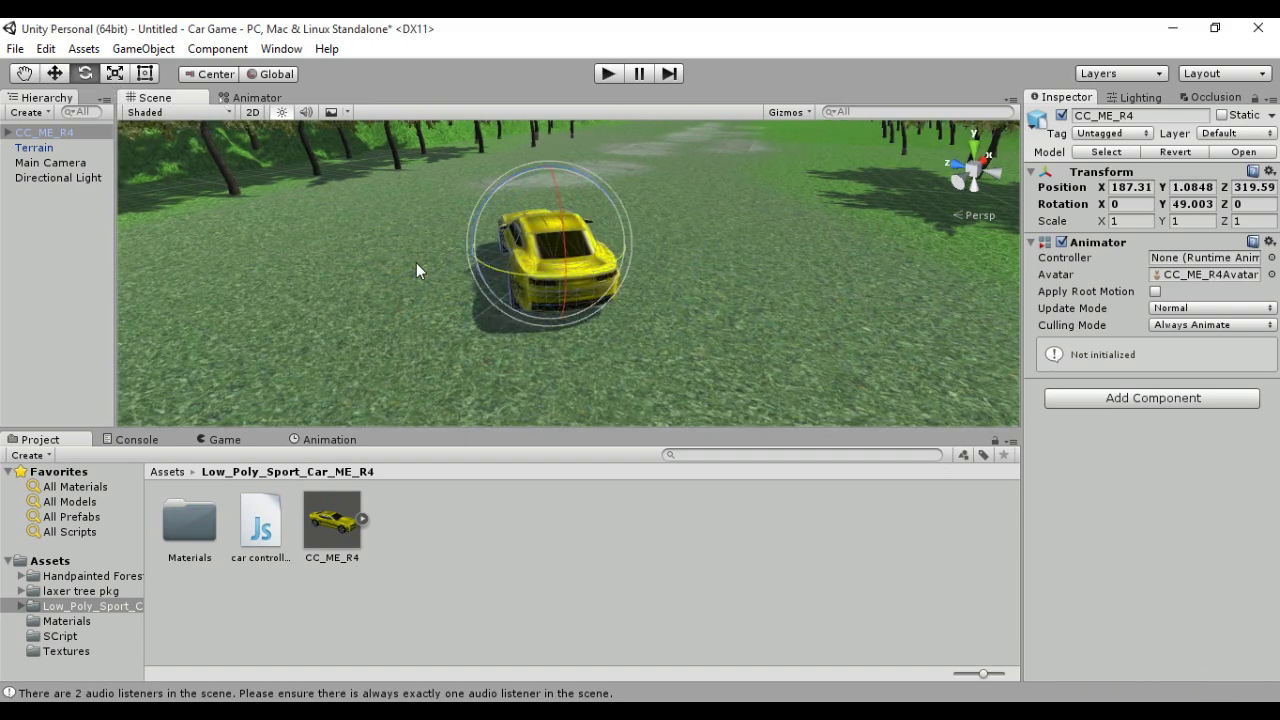
left_click(1186, 208)
type("90")
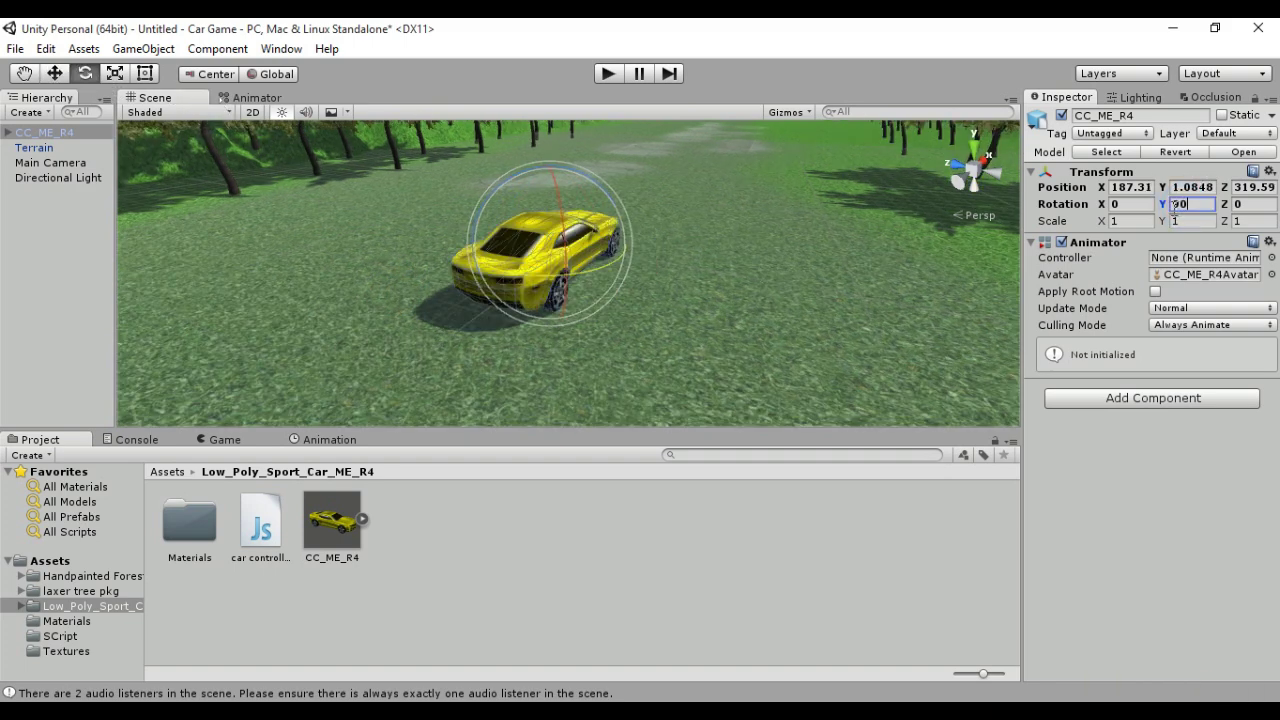
mouse_move(649, 207)
right_mouse_down()
mouse_move(723, 279)
mouse_move(674, 234)
right_mouse_up()
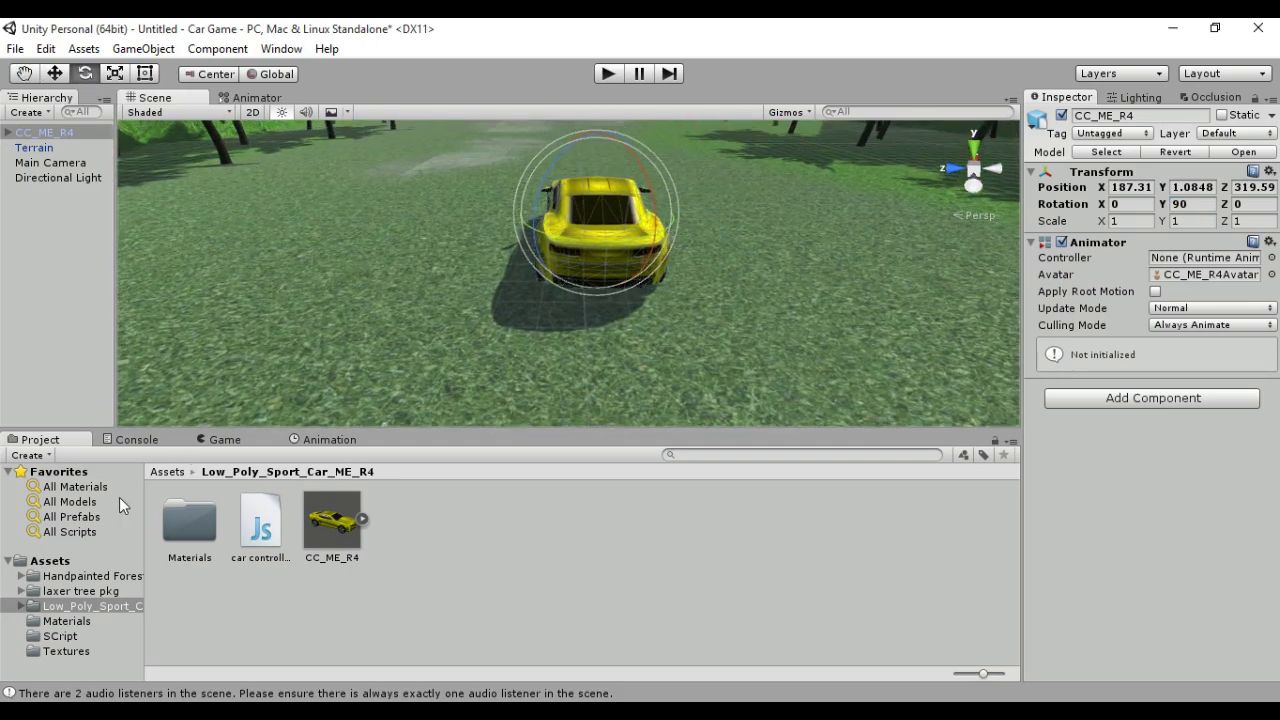
left_click(52, 561)
Delete the old CarController.js script from the SCript folder
double_click(460, 556)
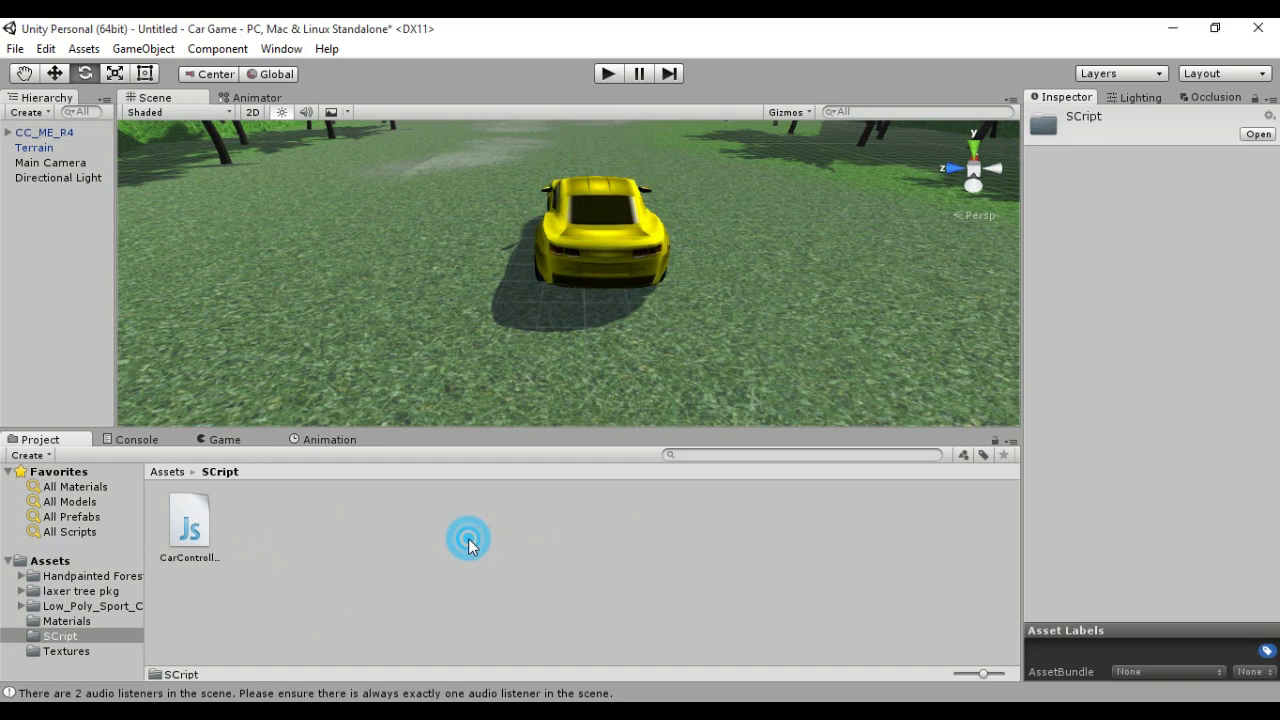
left_click(182, 528)
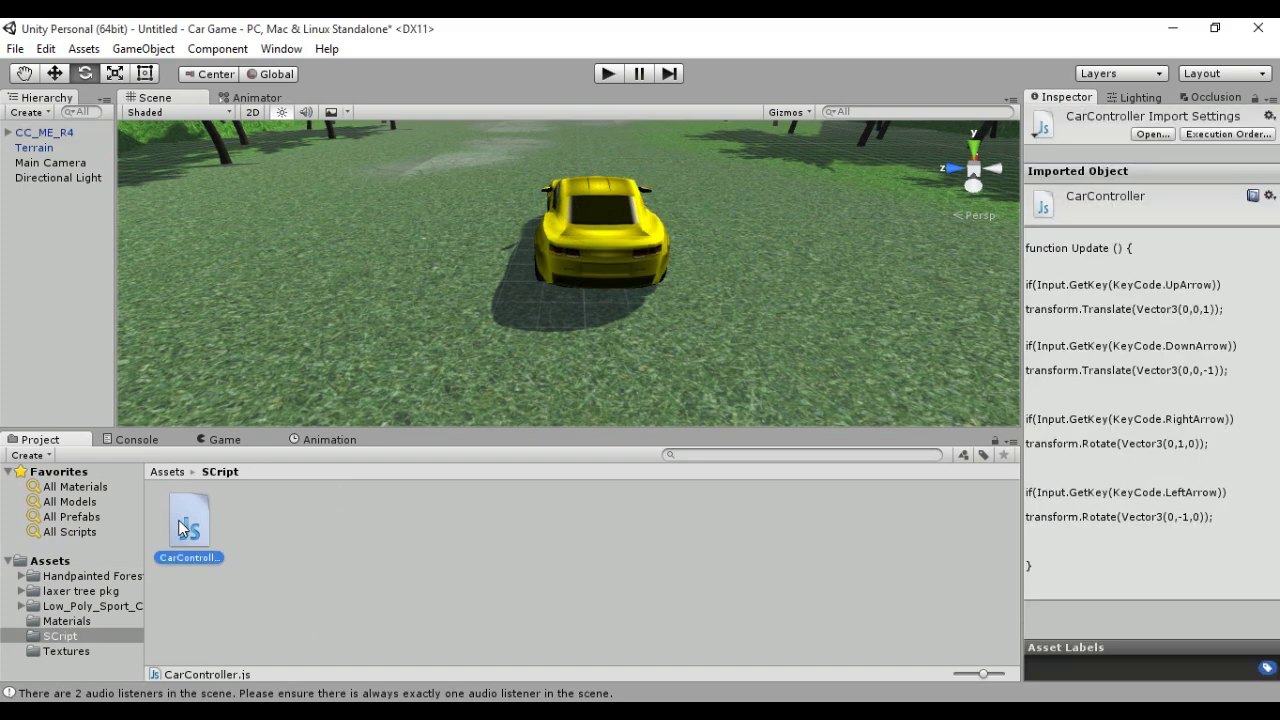
key("Delete")
left_click(689, 404)
Create a new JavaScript file in SCript named CarController
right_click(265, 530)
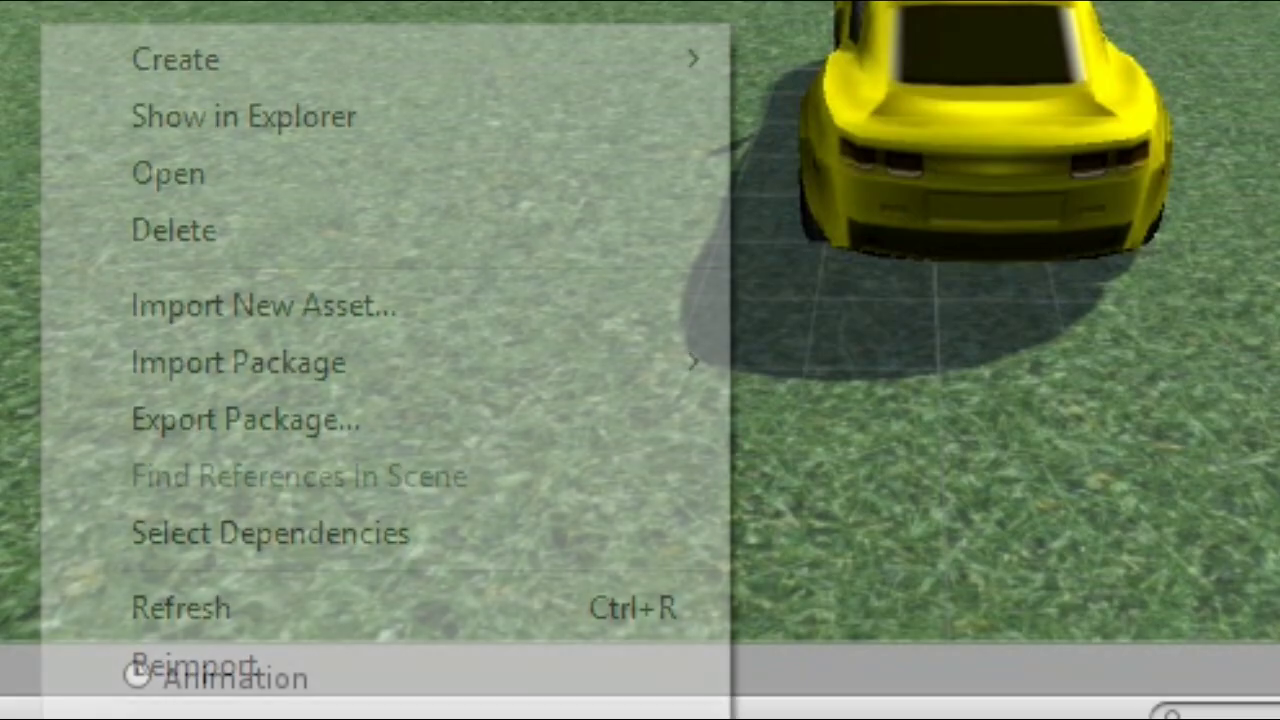
mouse_move(220, 75)
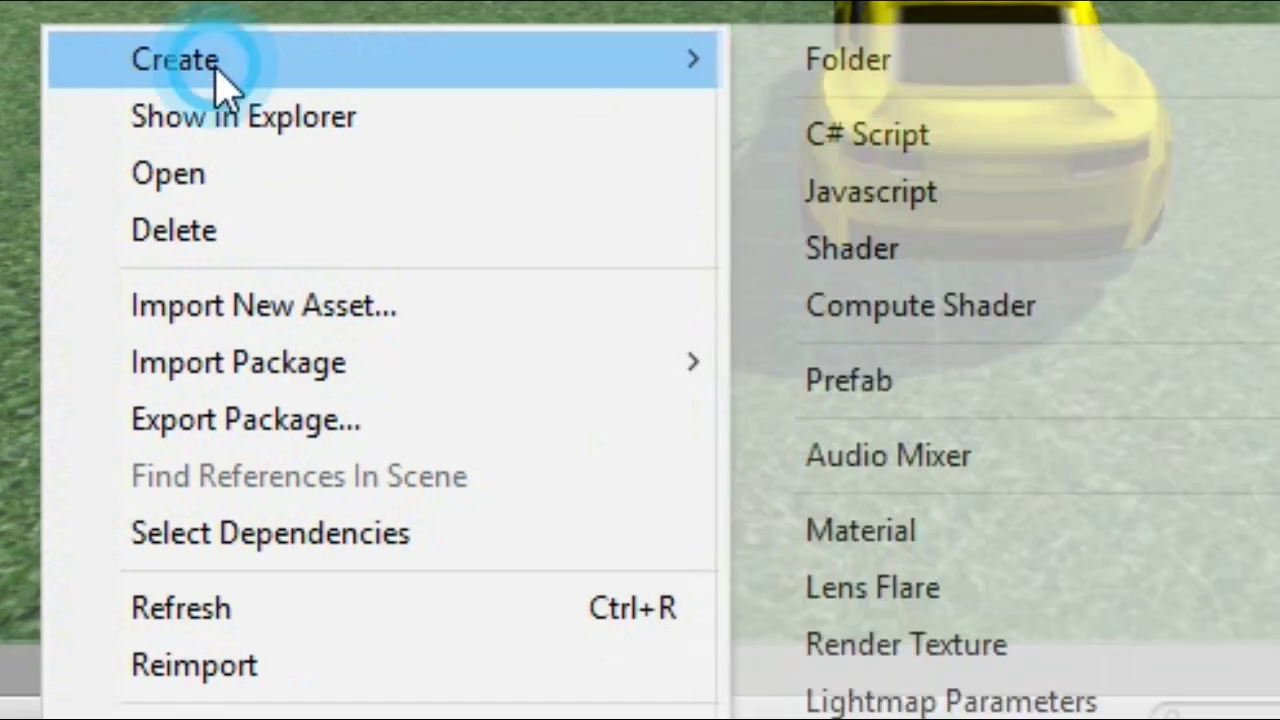
left_click(868, 192)
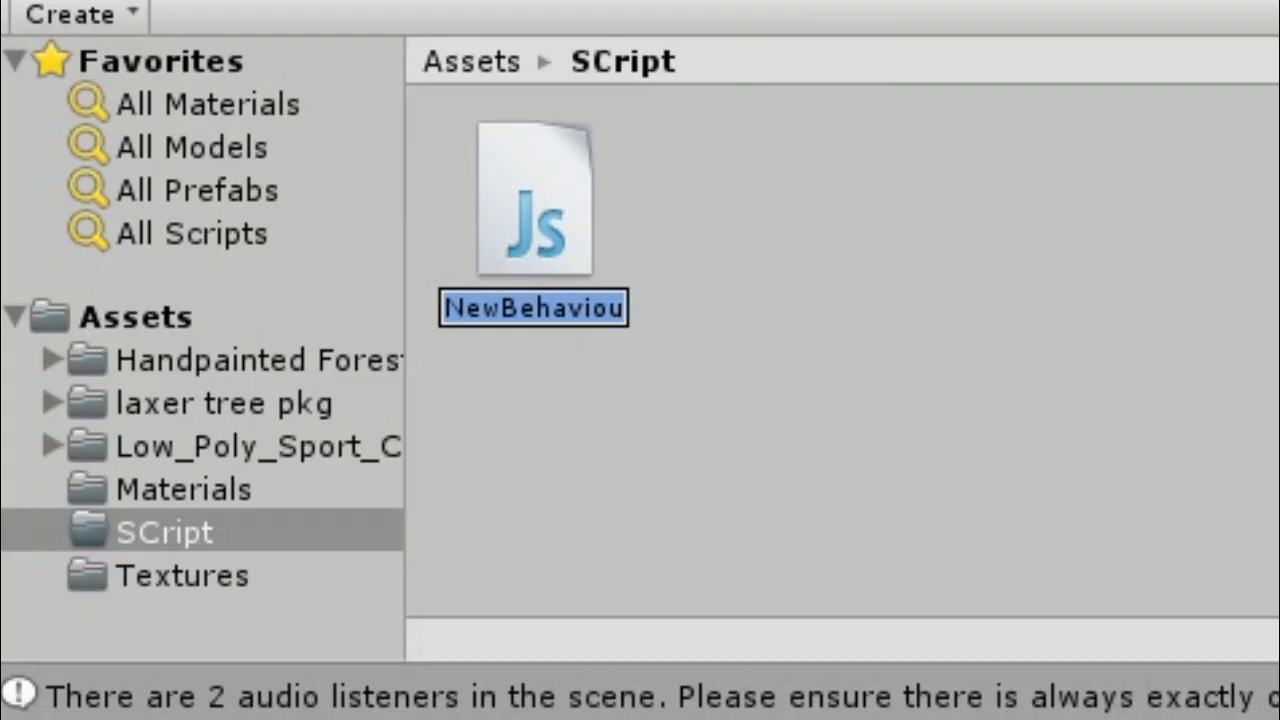
type("CarFC")
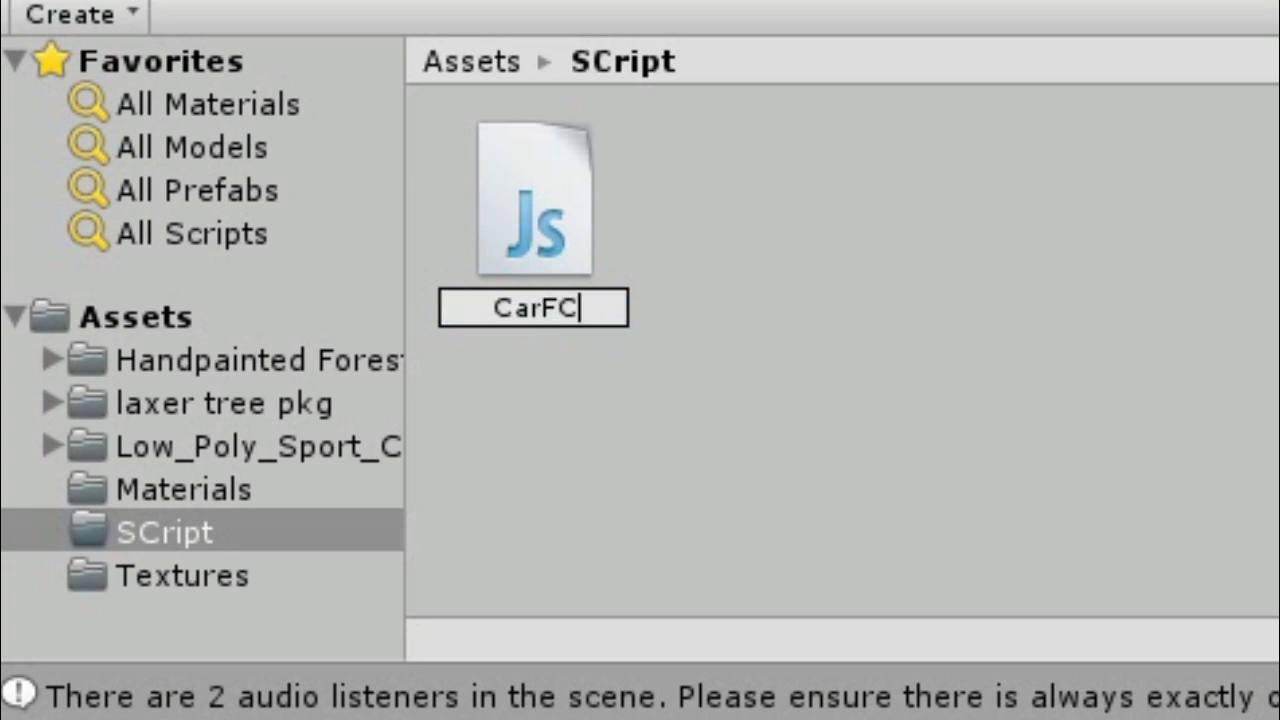
key("BackSpace")
key("BackSpace")
type("C")
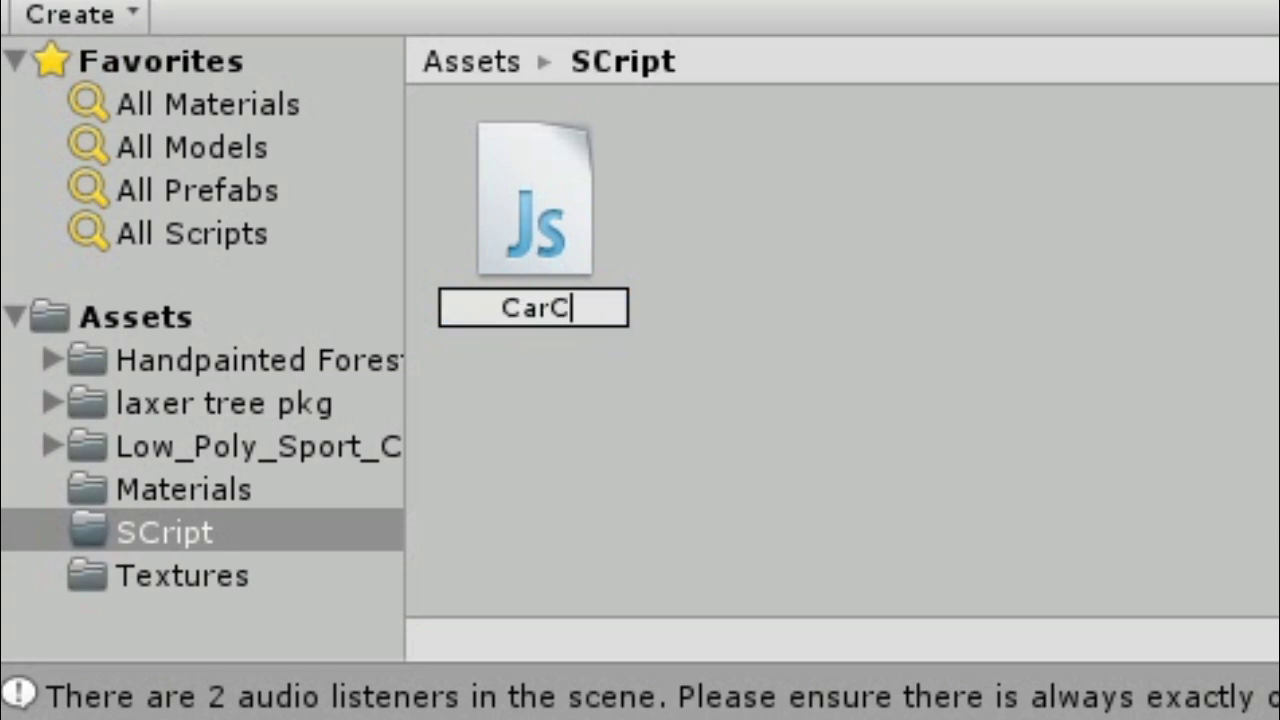
type("ontroll")
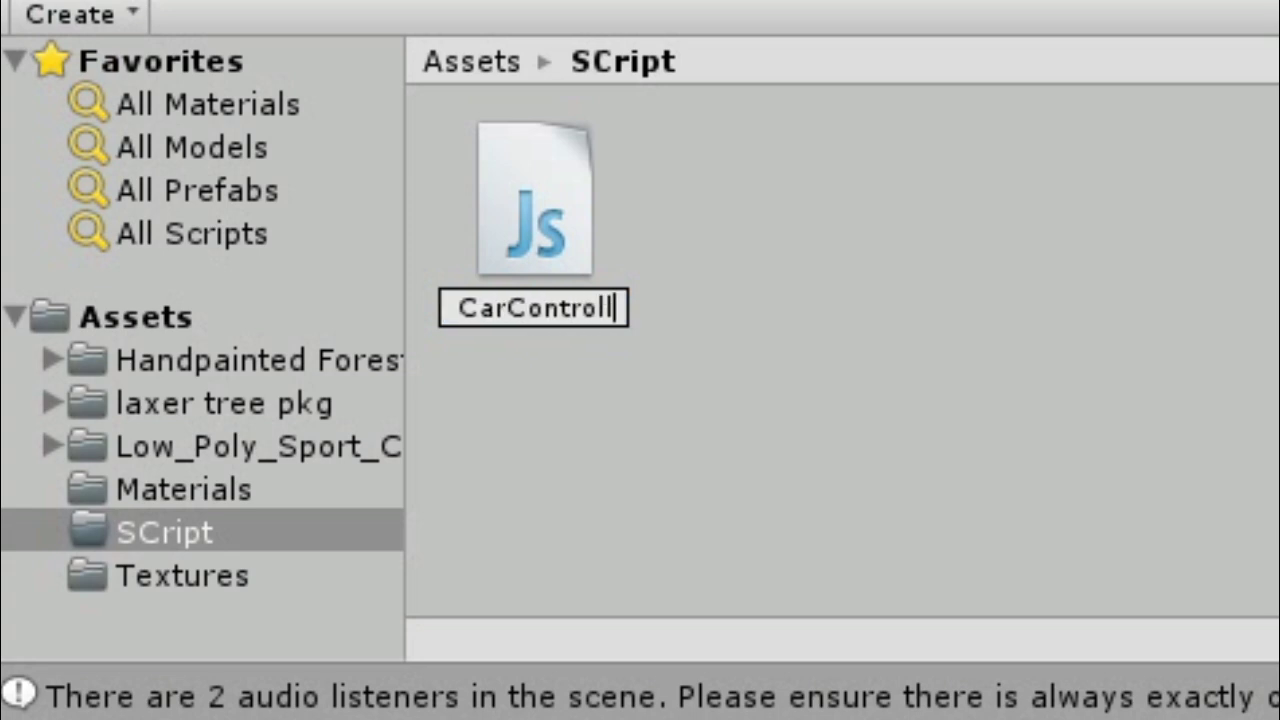
type("er")
key("Return")
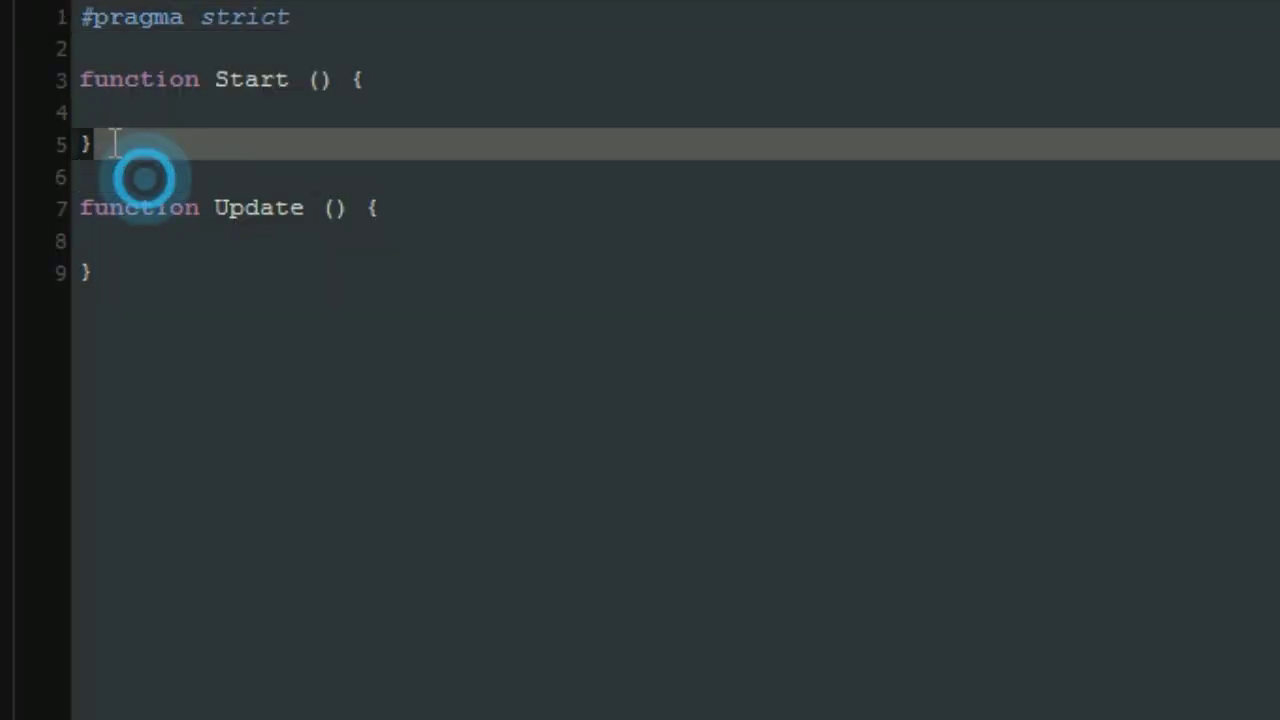
Delete the pragma line and Start function, and add an indented blank line in Update
left_click_drag(143, 177, 4, 12)
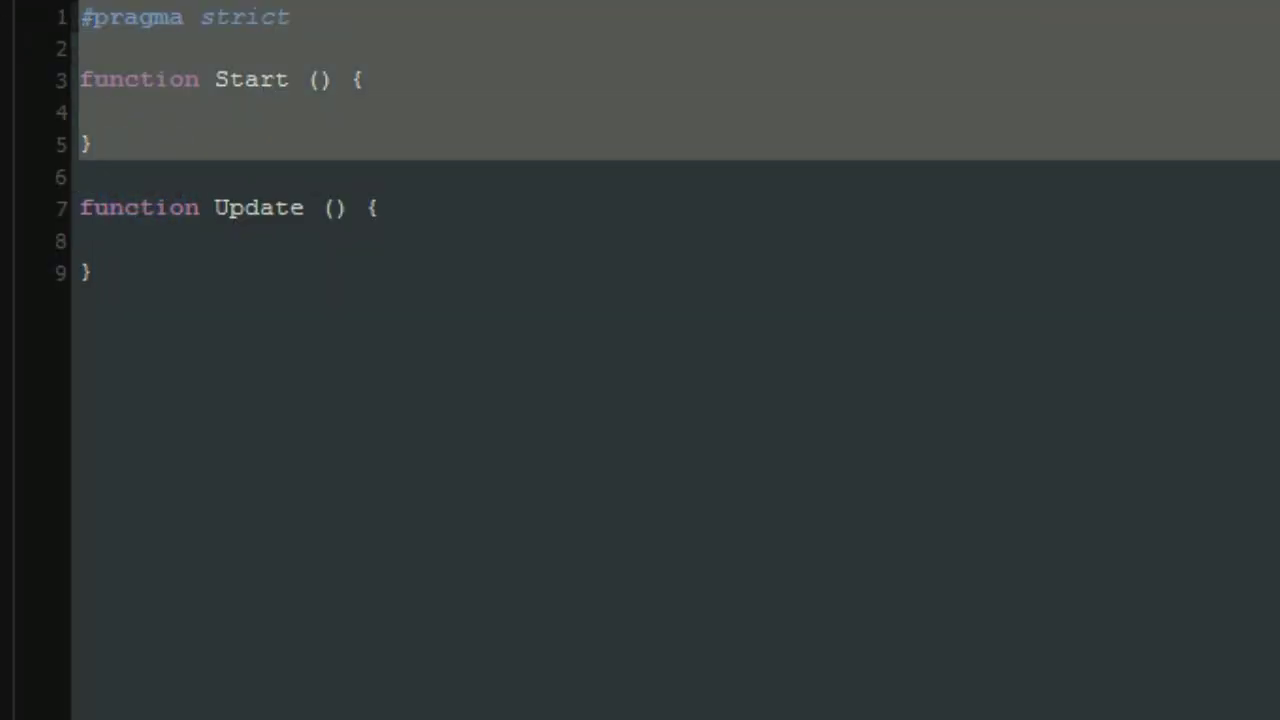
key("Delete")
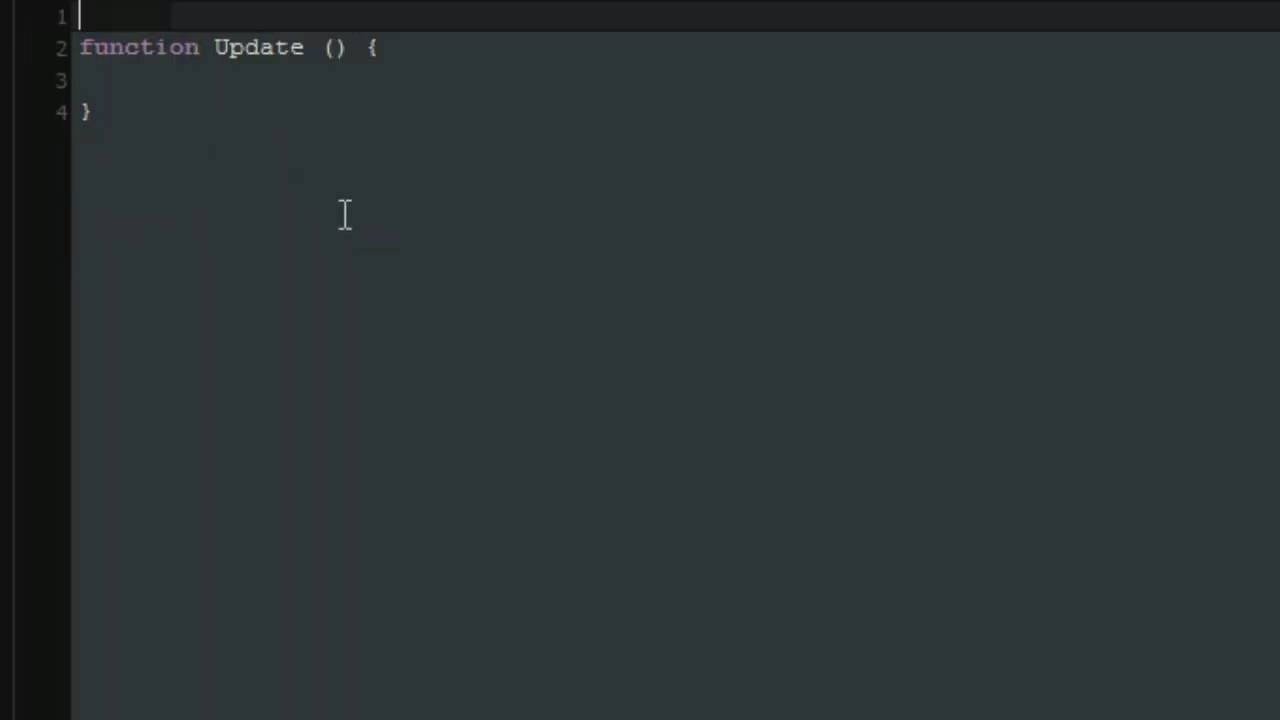
left_click(415, 45)
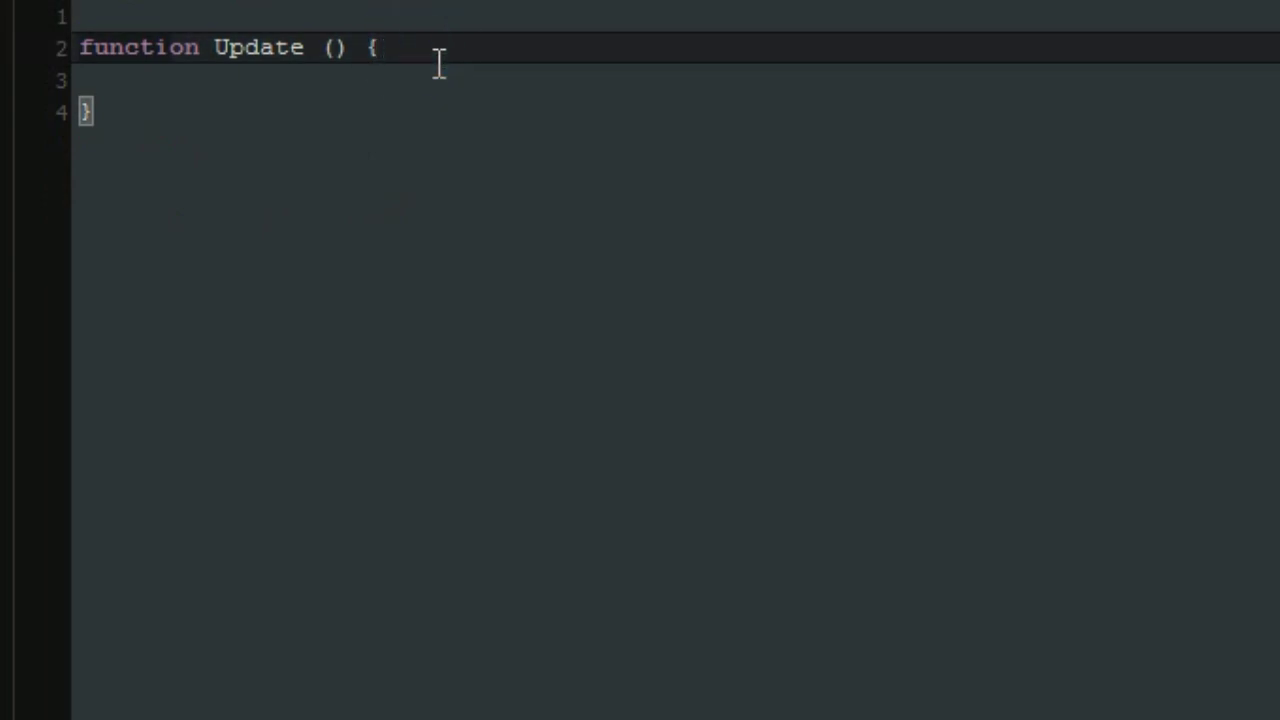
key("Return")
key("Return")
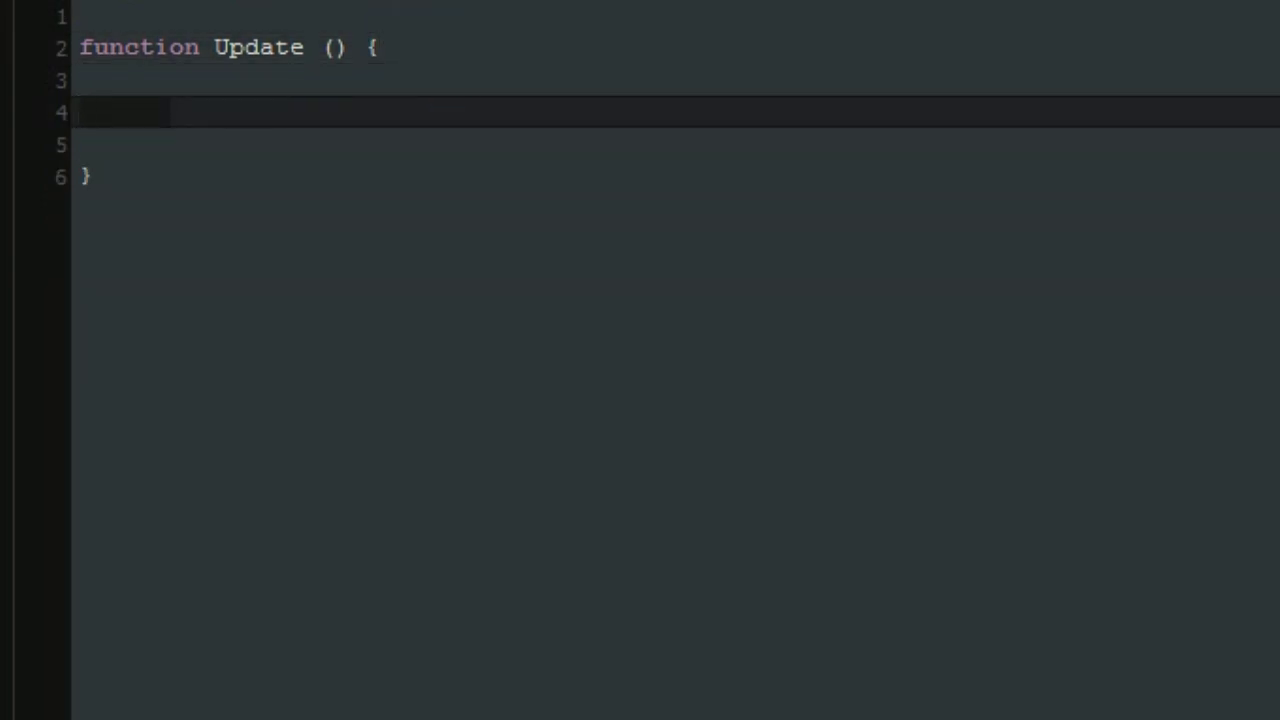
key("Tab")
key("Tab")
key("Tab")
Write the condition if(Input.GetKey(KeyCode.UpArrow)) inside Update
type("if(")
type("inf")
key("Return")
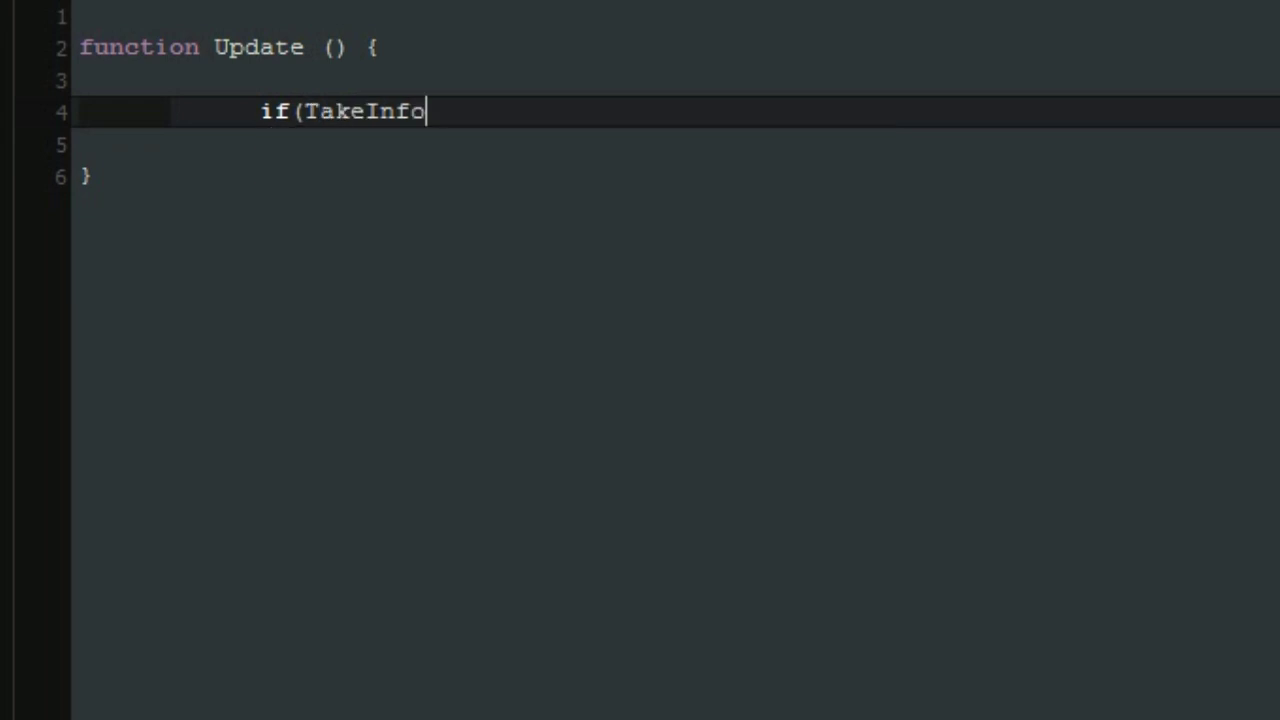
key("BackSpace")
key("BackSpace")
key("BackSpace")
key("BackSpace")
key("BackSpace")
key("BackSpace")
key("BackSpace")
key("BackSpace")
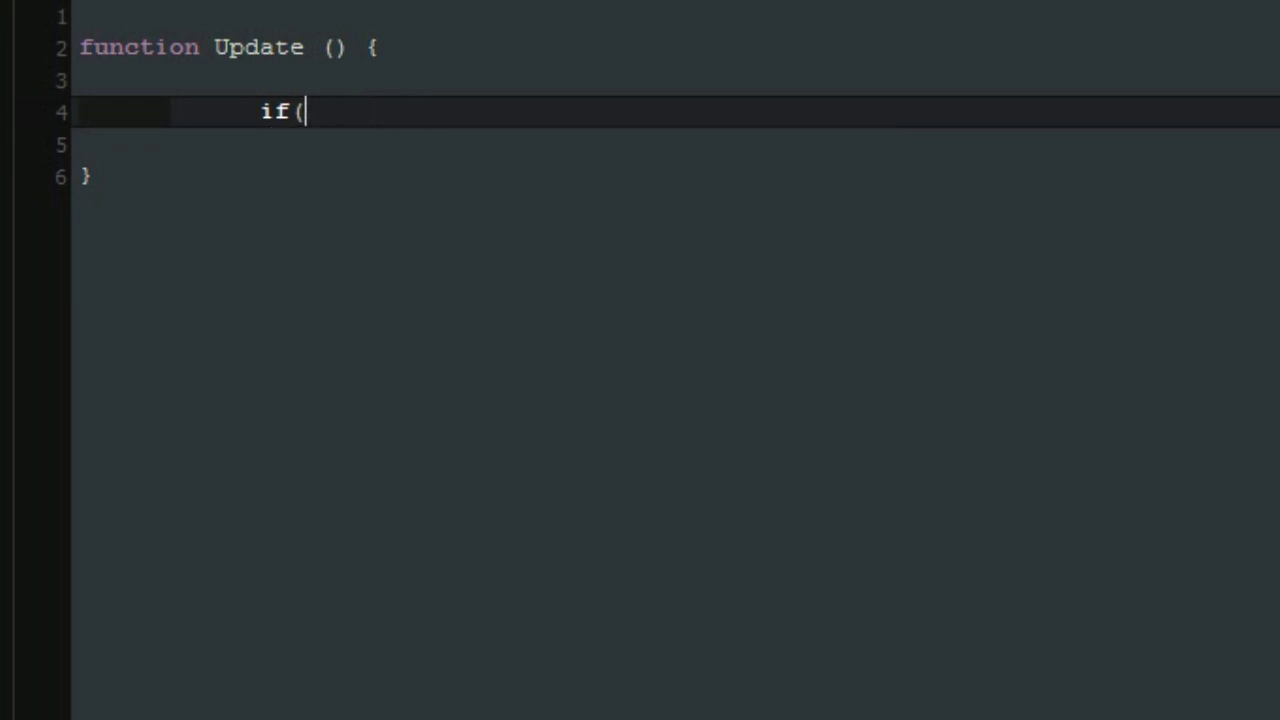
type("inpo")
key("BackSpace")
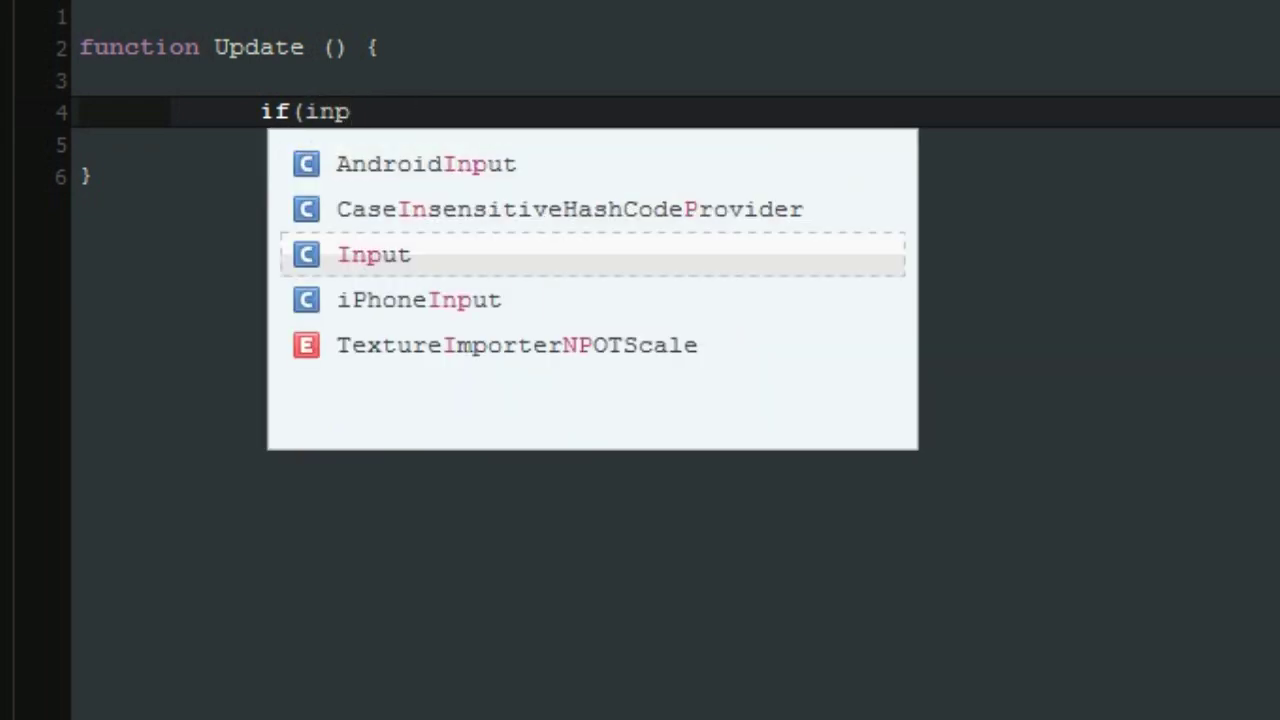
key("Return")
type(".get")
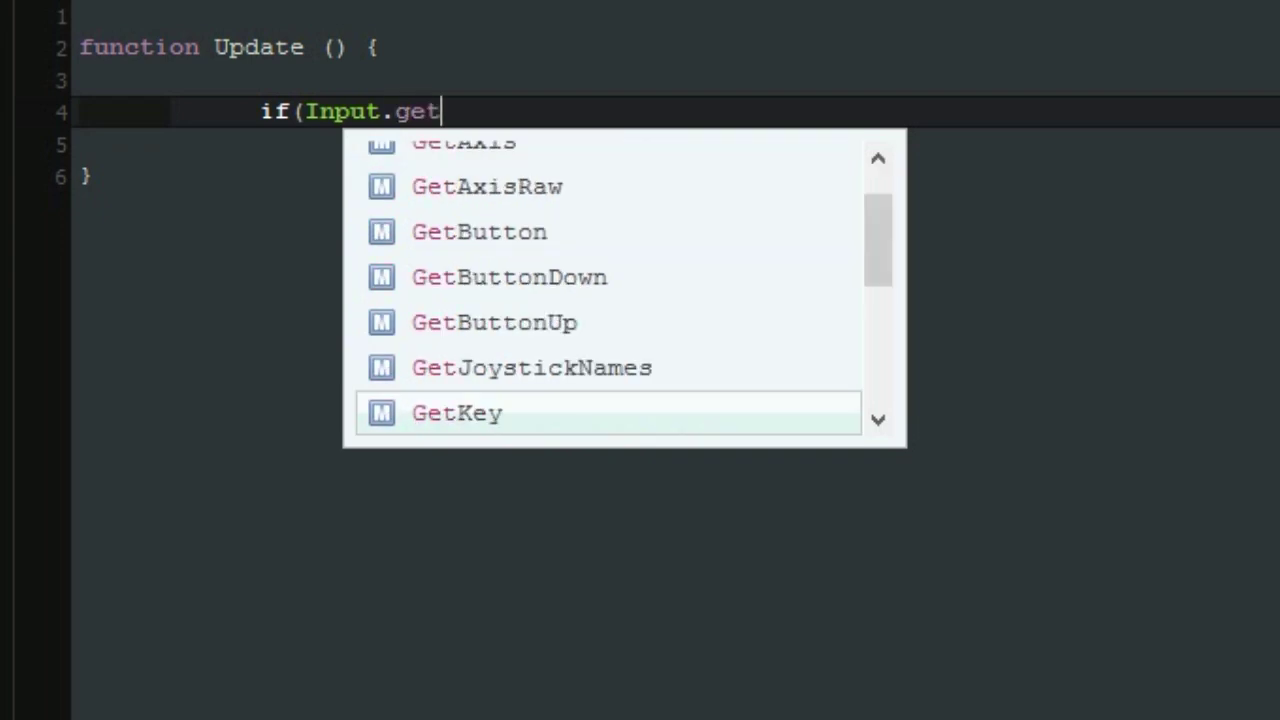
key("Return")
type("(")
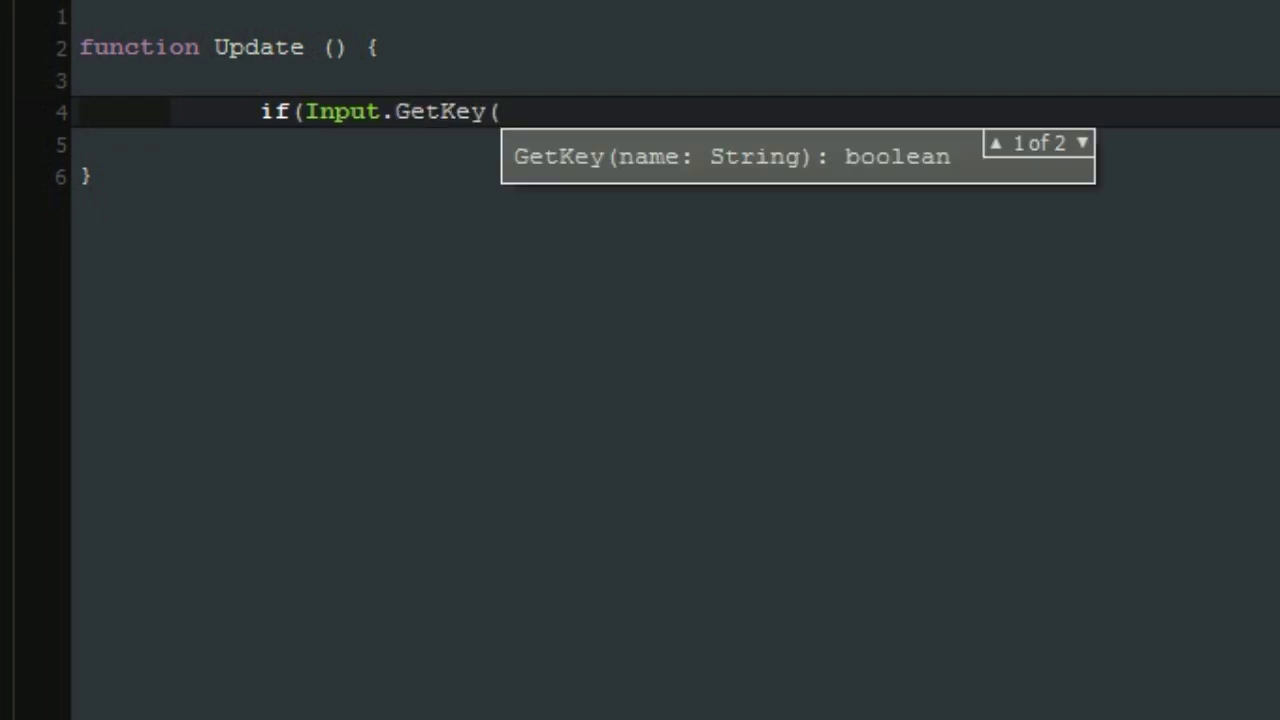
type("\"")
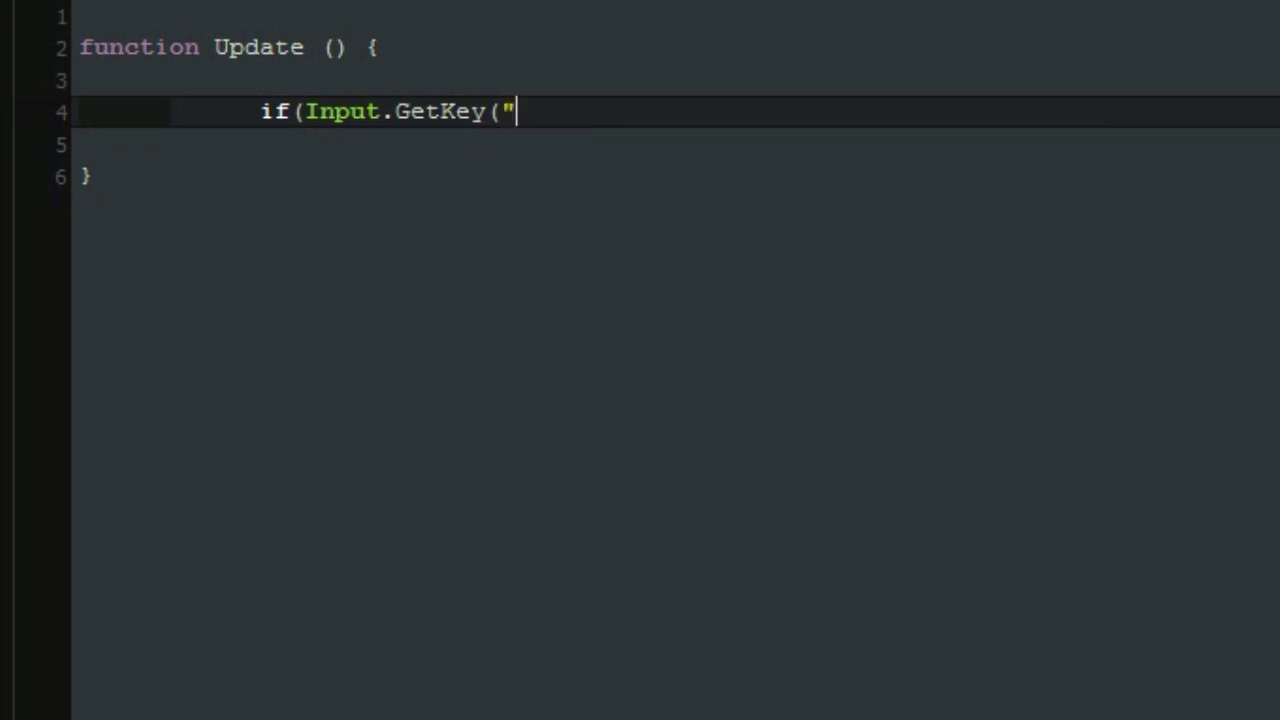
type("w\"")
key("BackSpace")
key("BackSpace")
key("BackSpace")
type("\"")
type("w\"")
type(")")
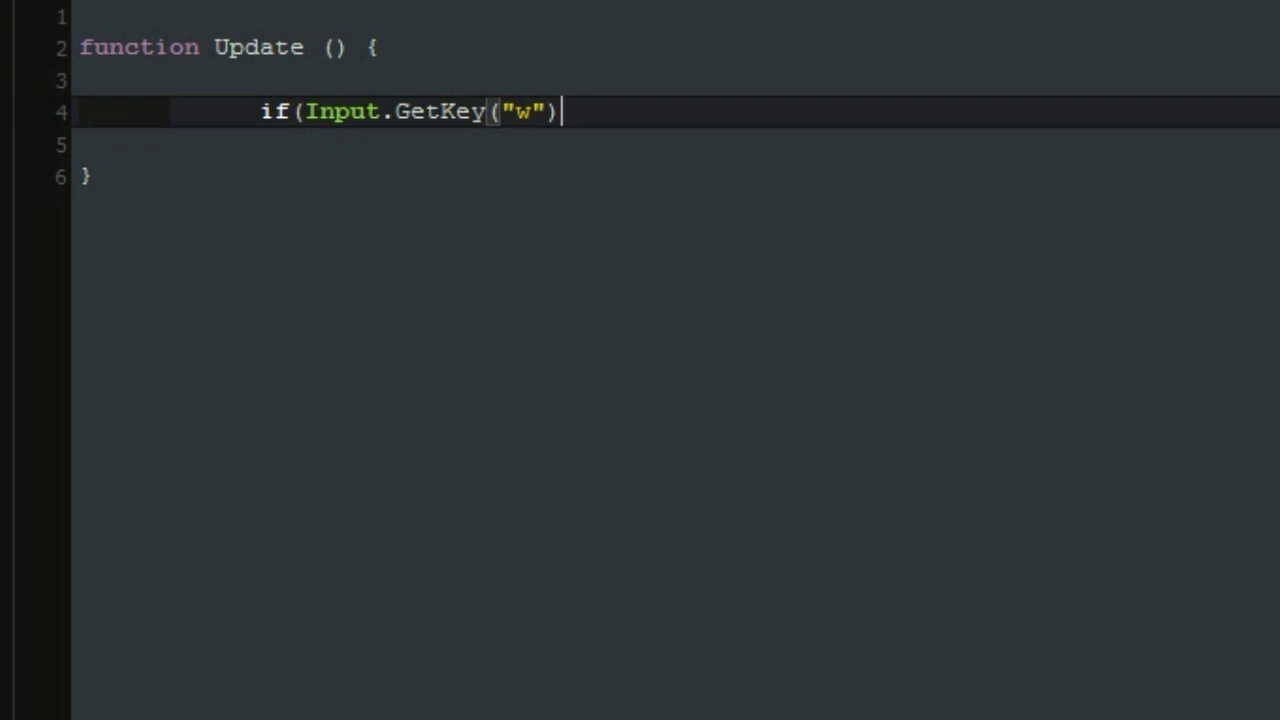
type(")")
key("BackSpace")
key("BackSpace")
key("BackSpace")
key("BackSpace")
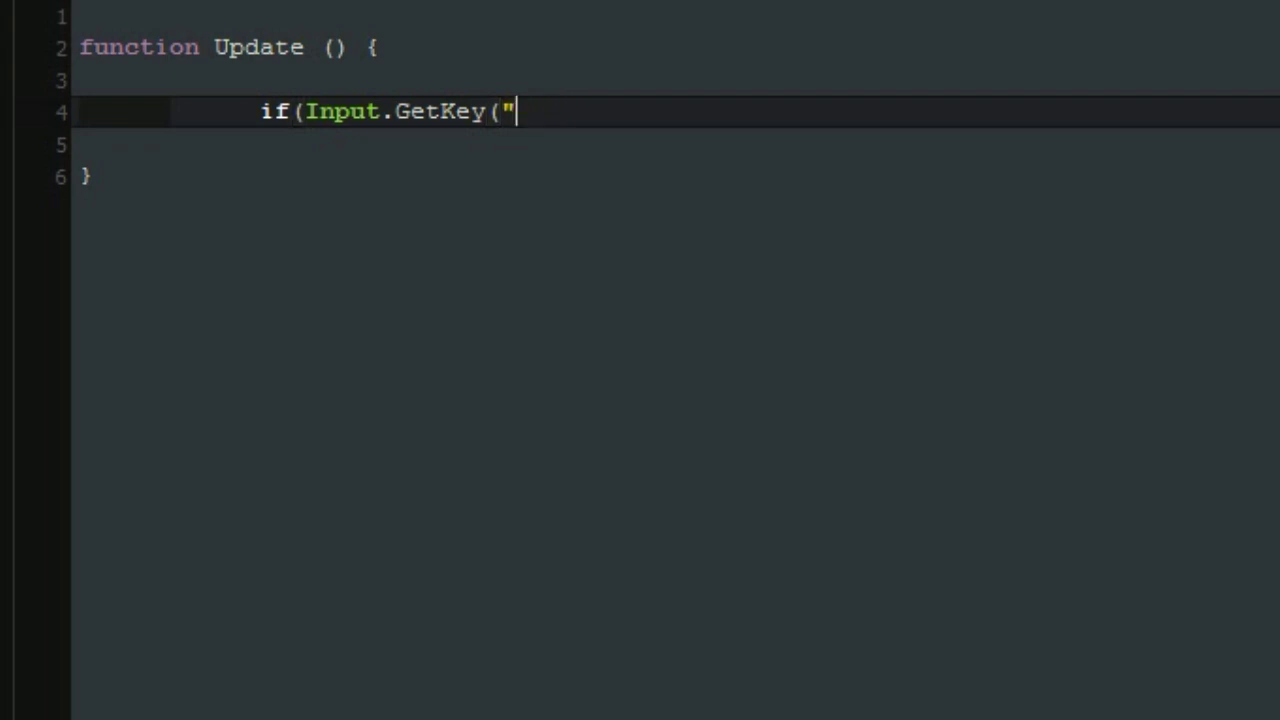
key("BackSpace")
type("key")
key("Return")
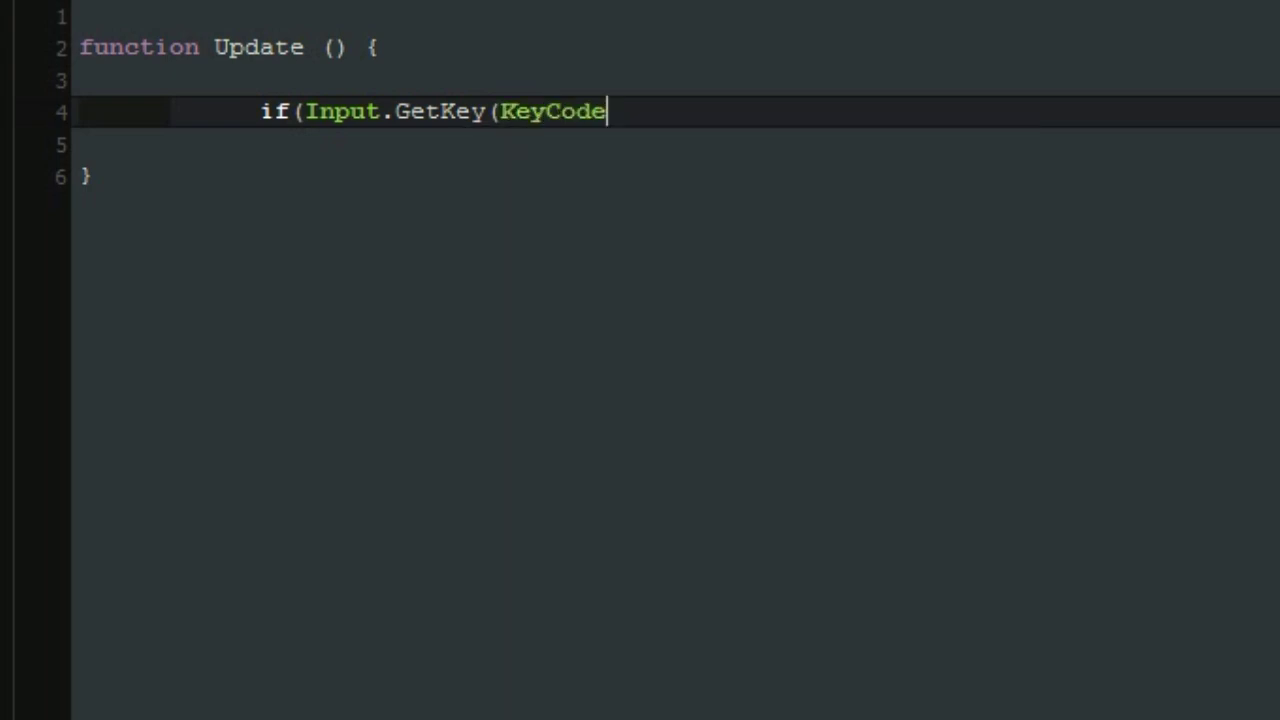
type(".")
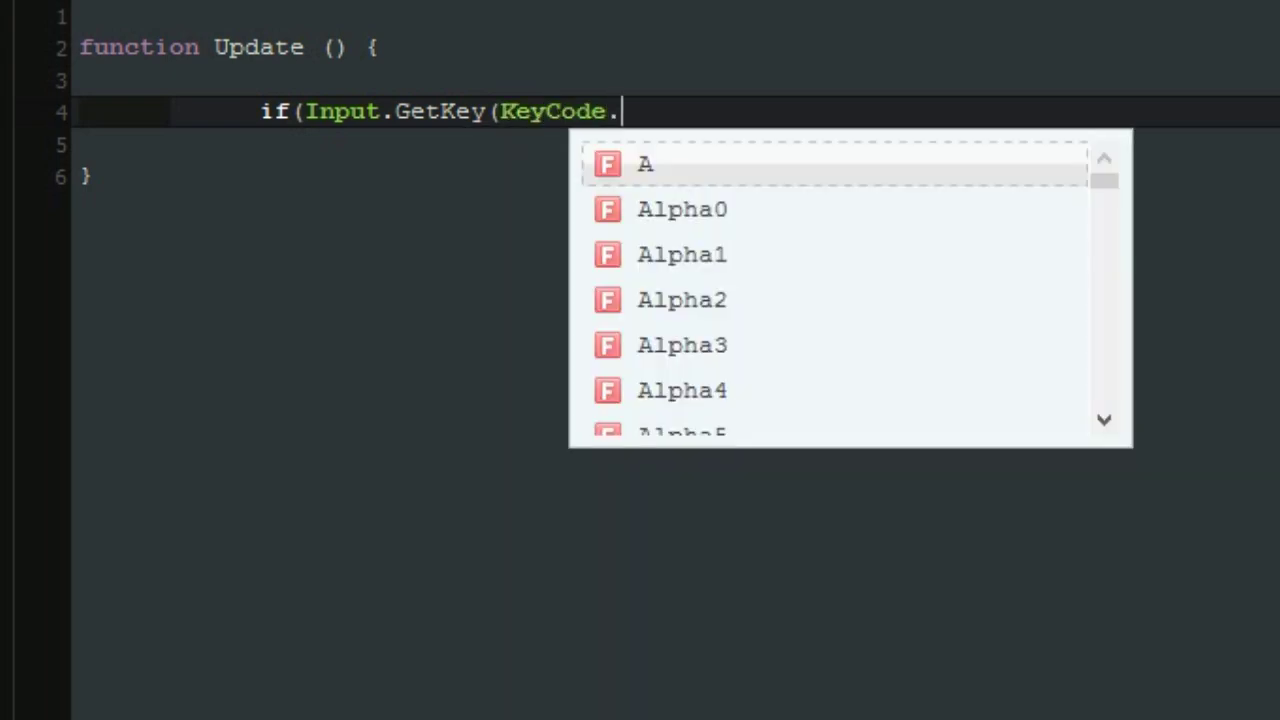
type("upi")
key("BackSpace")
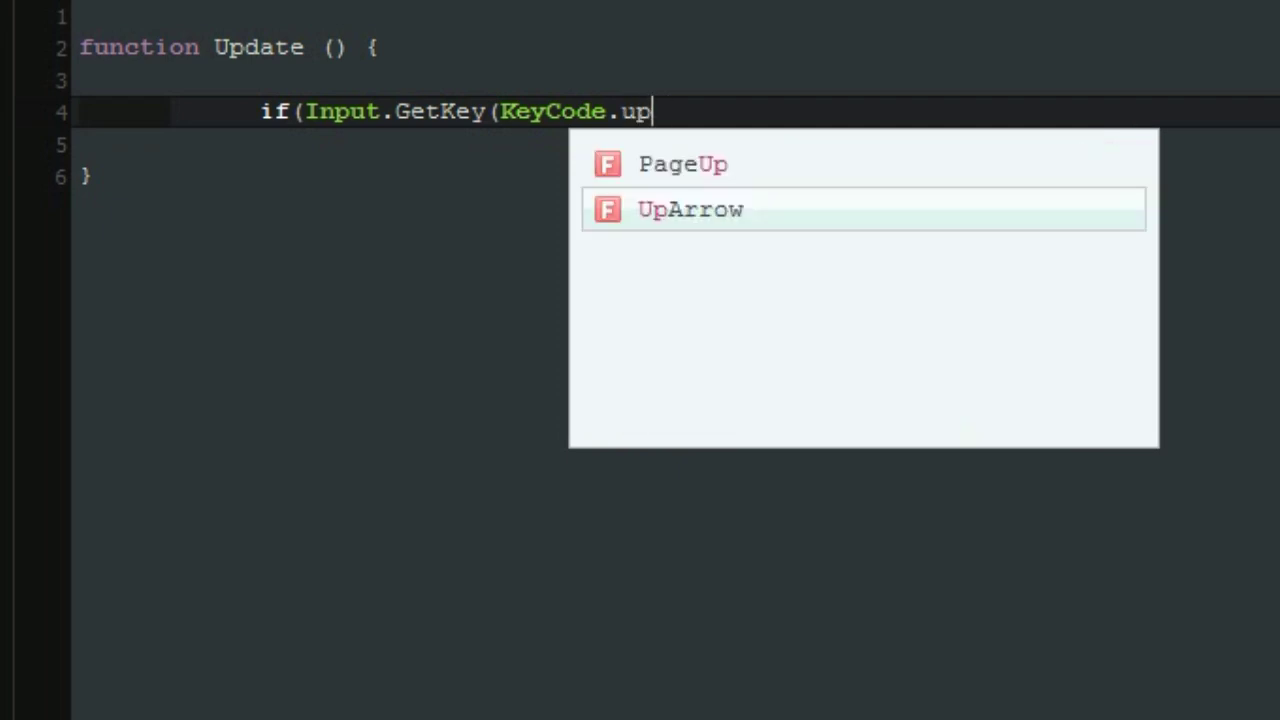
key("Return")
type("))")
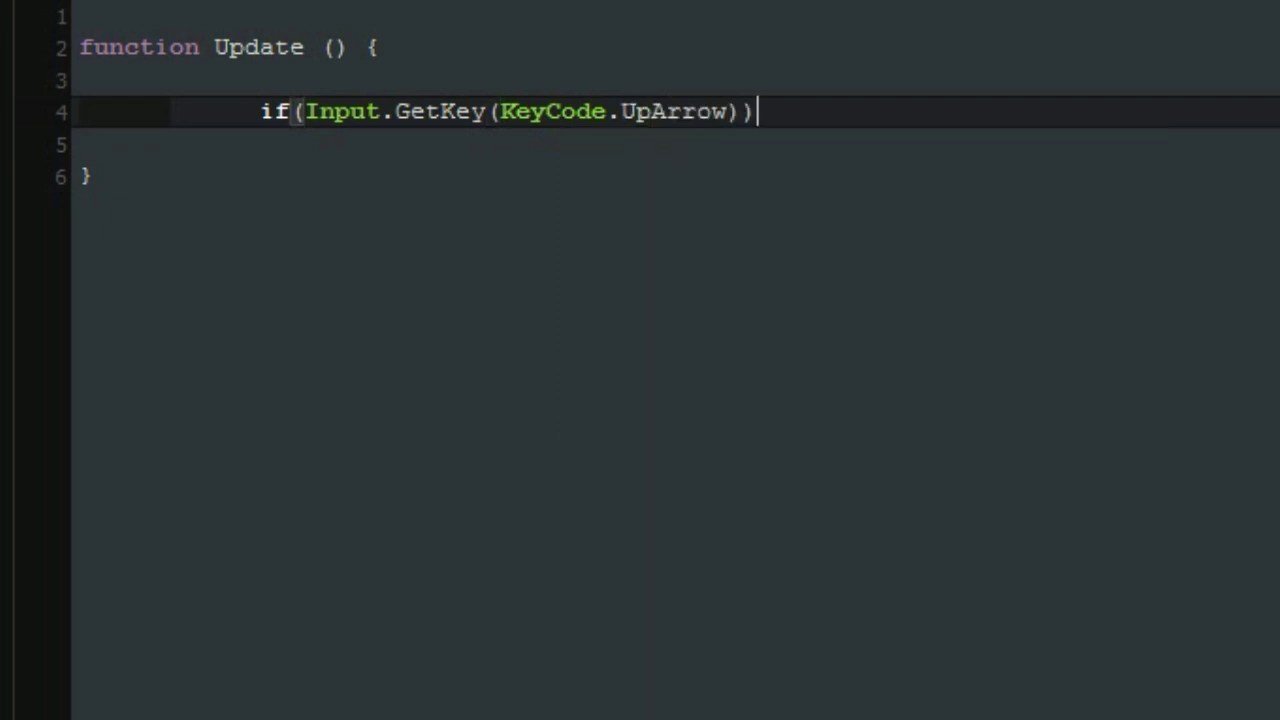
Add transform.Translate(Vector3(0,1,0)); under the if, save the script and return to Unity
key("Return")
key("Tab")
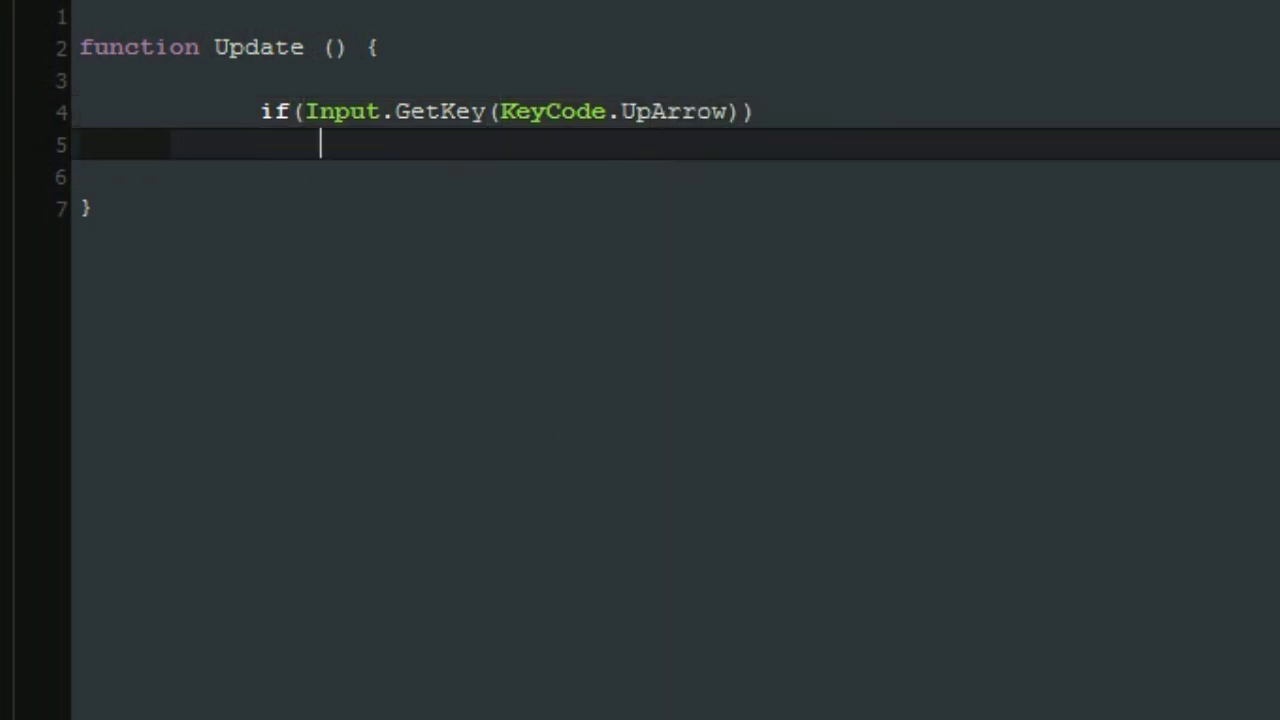
type("trans")
key("Return")
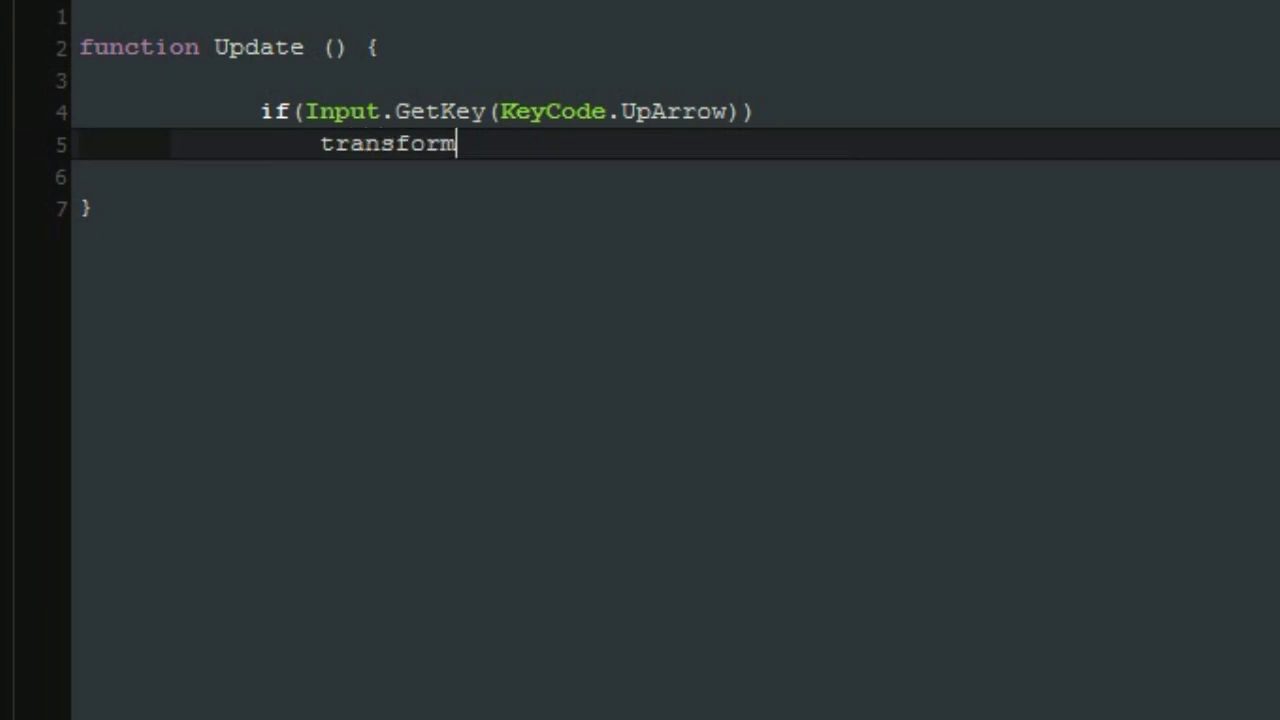
type(".transl")
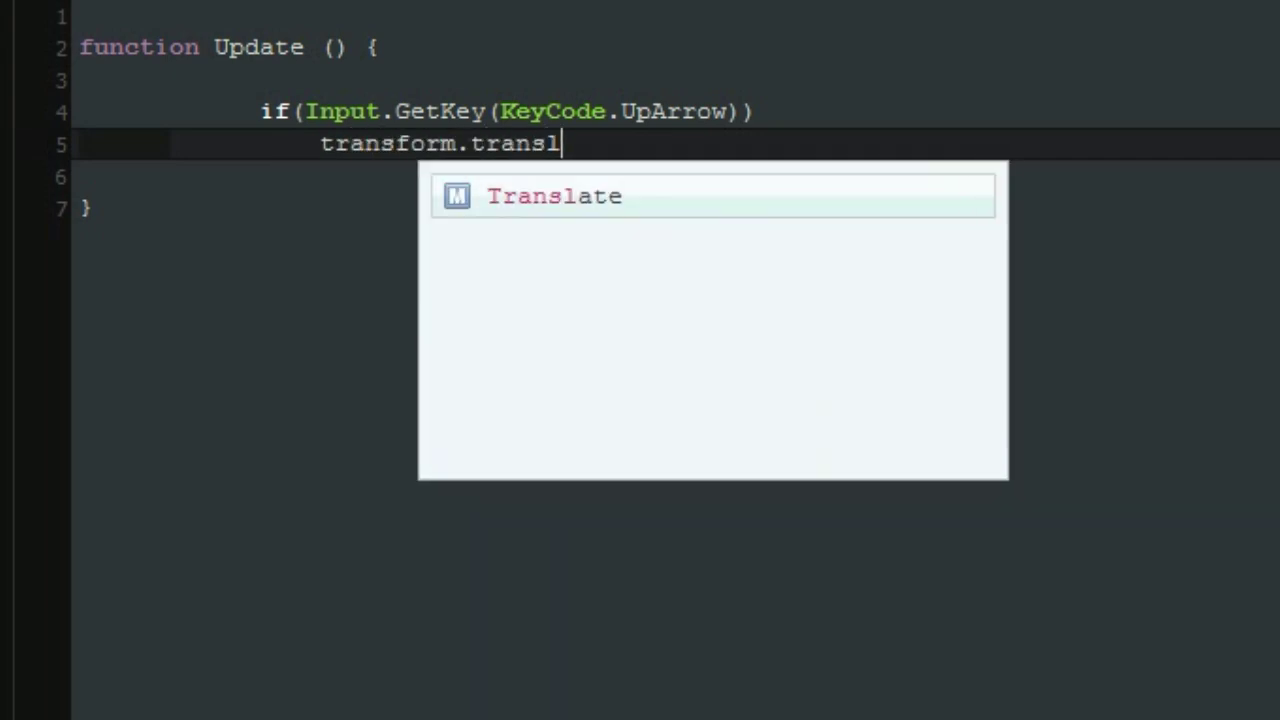
key("Return")
type("(")
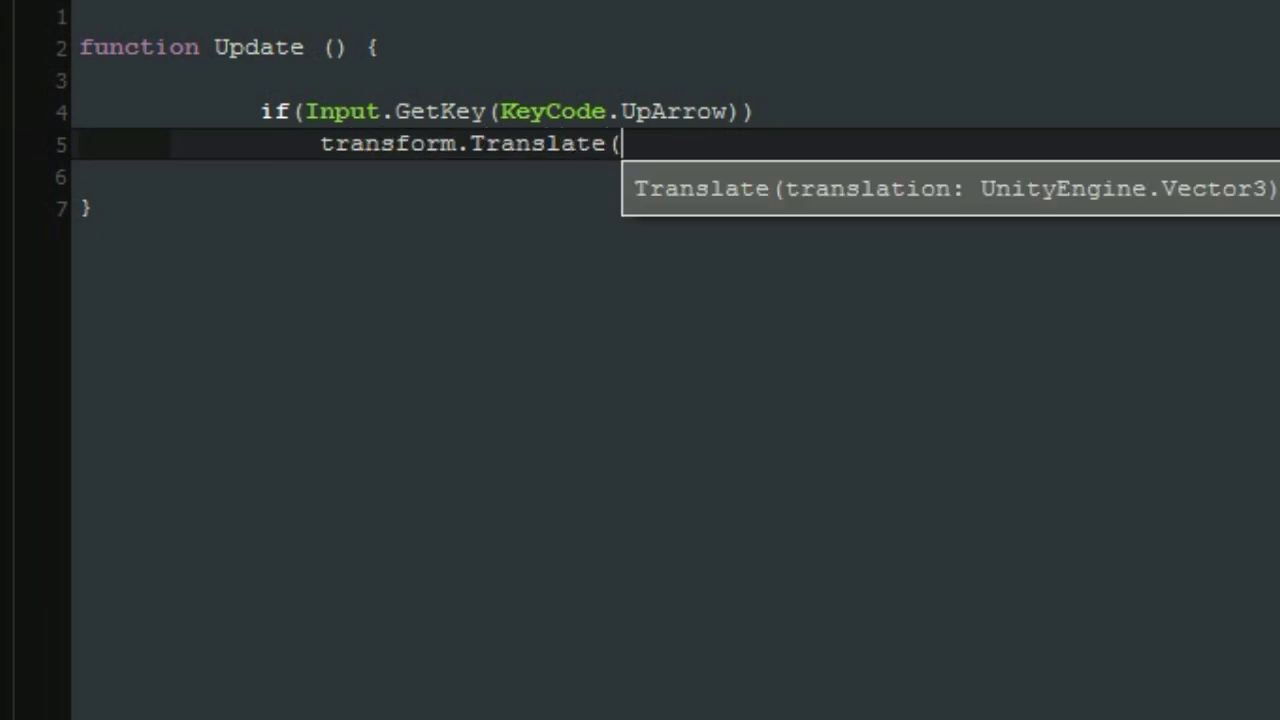
type("vec")
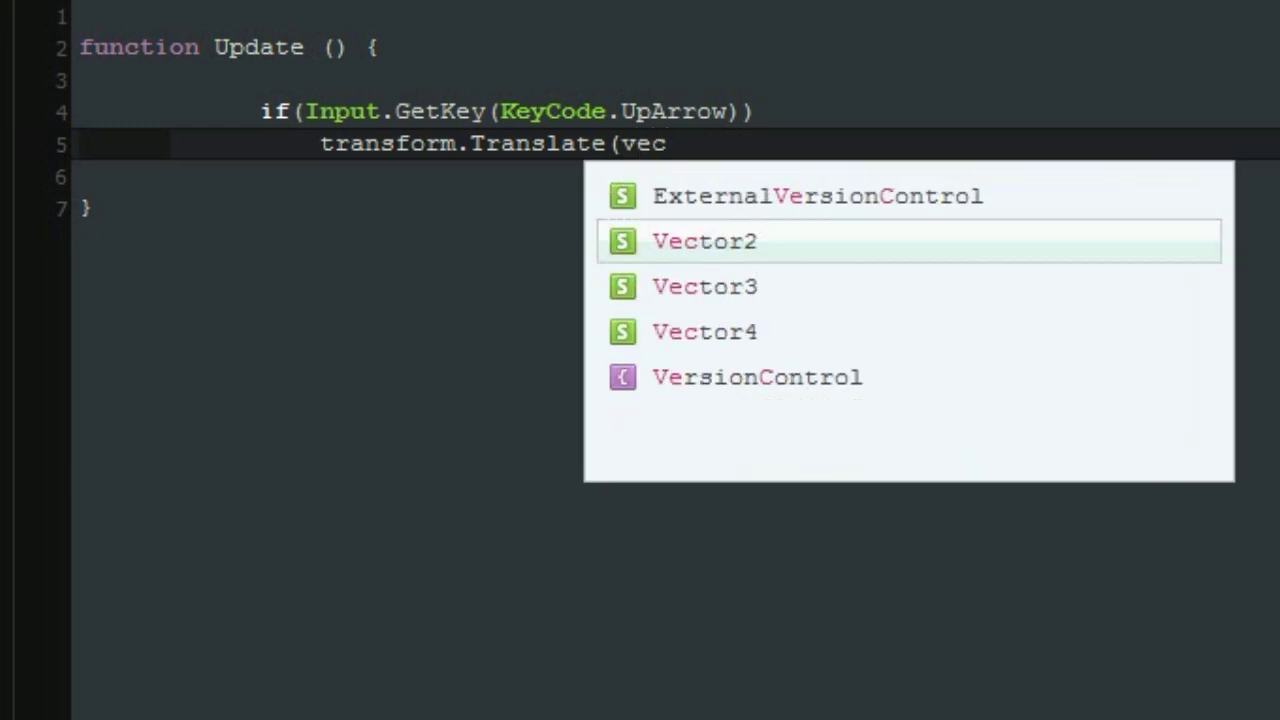
key("Down")
key("Return")
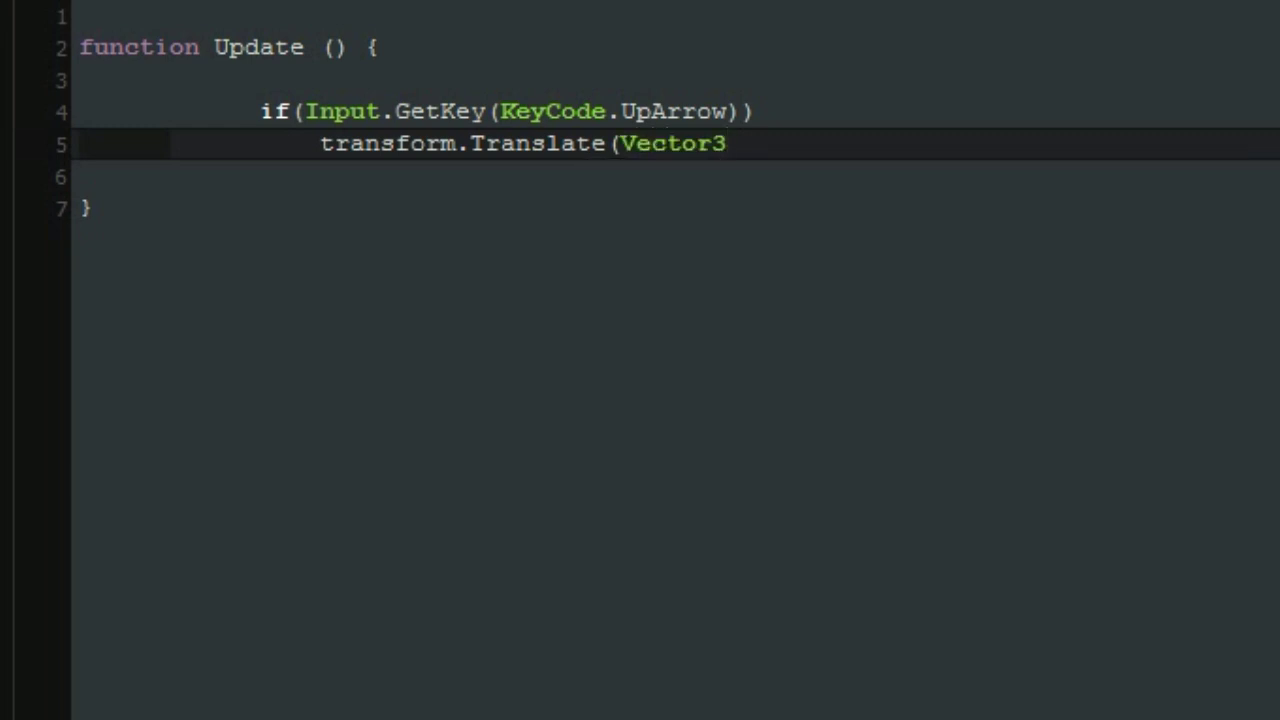
type("(0")
type(",1")
type(",0")
type("));")
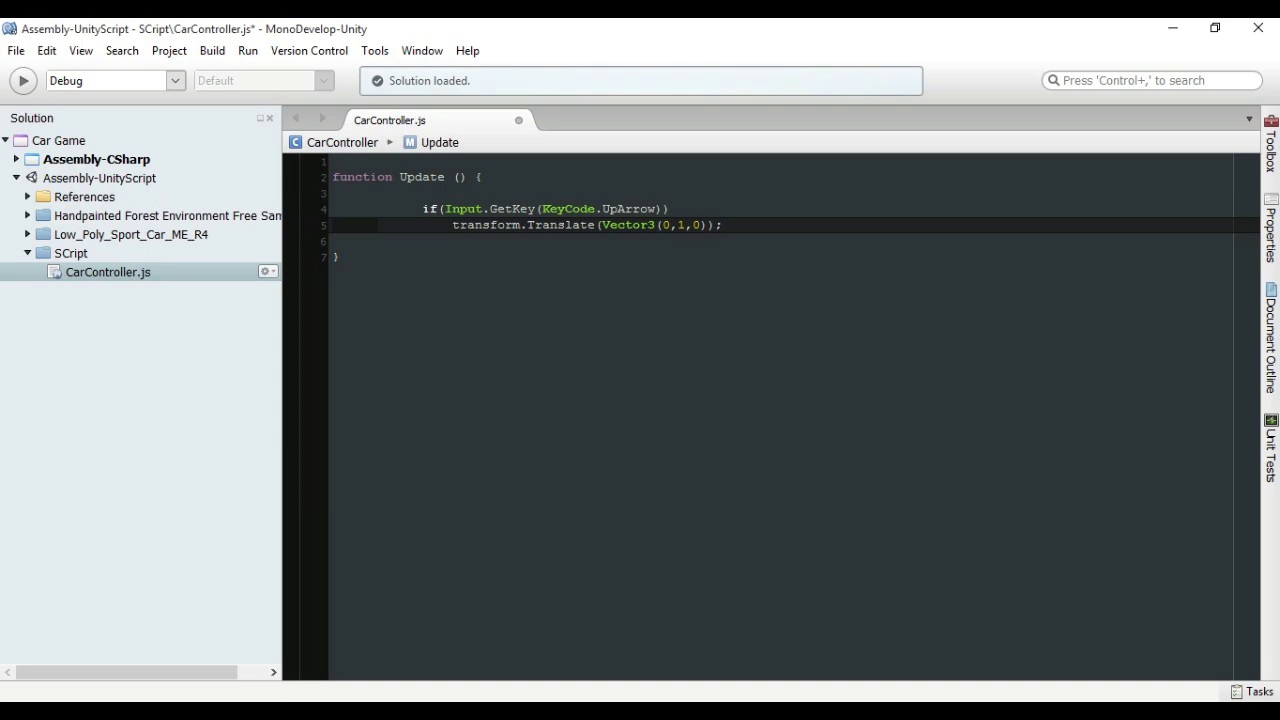
key("ctrl+s")
key("alt+Tab")
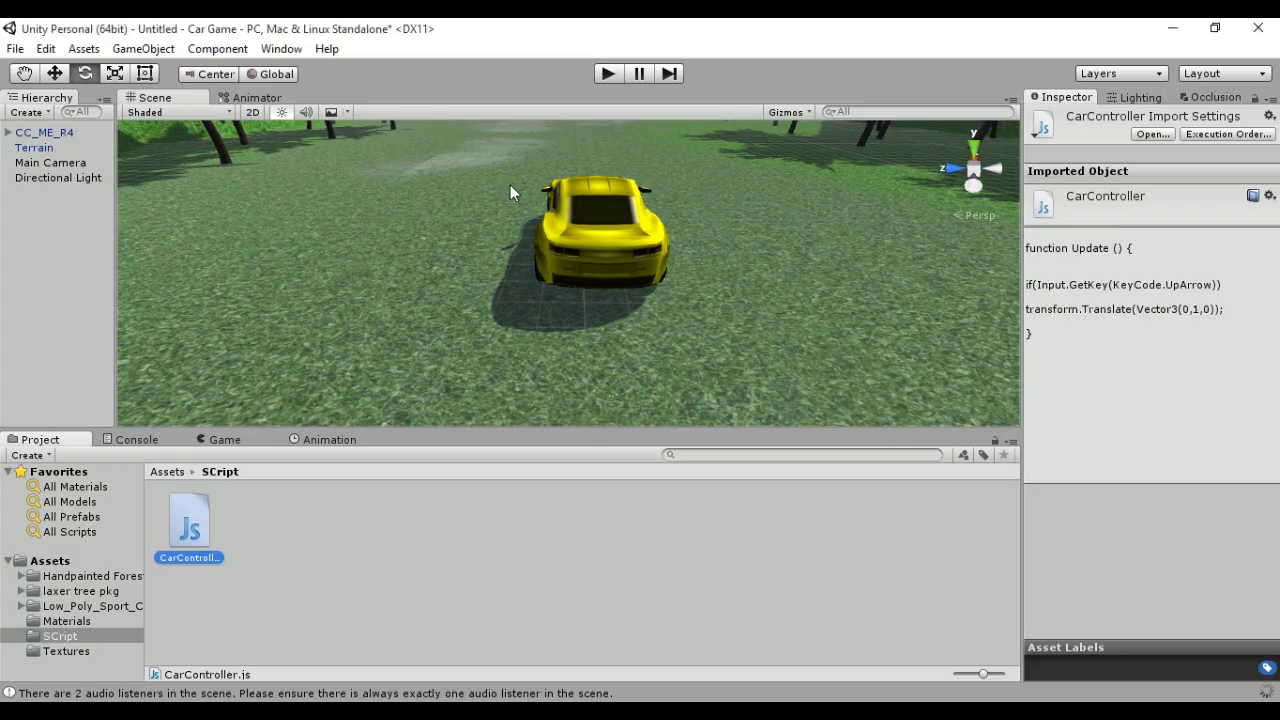
Attach CarController.js to the CC_ME_R4 car and run the scene briefly to test it
left_click(66, 133)
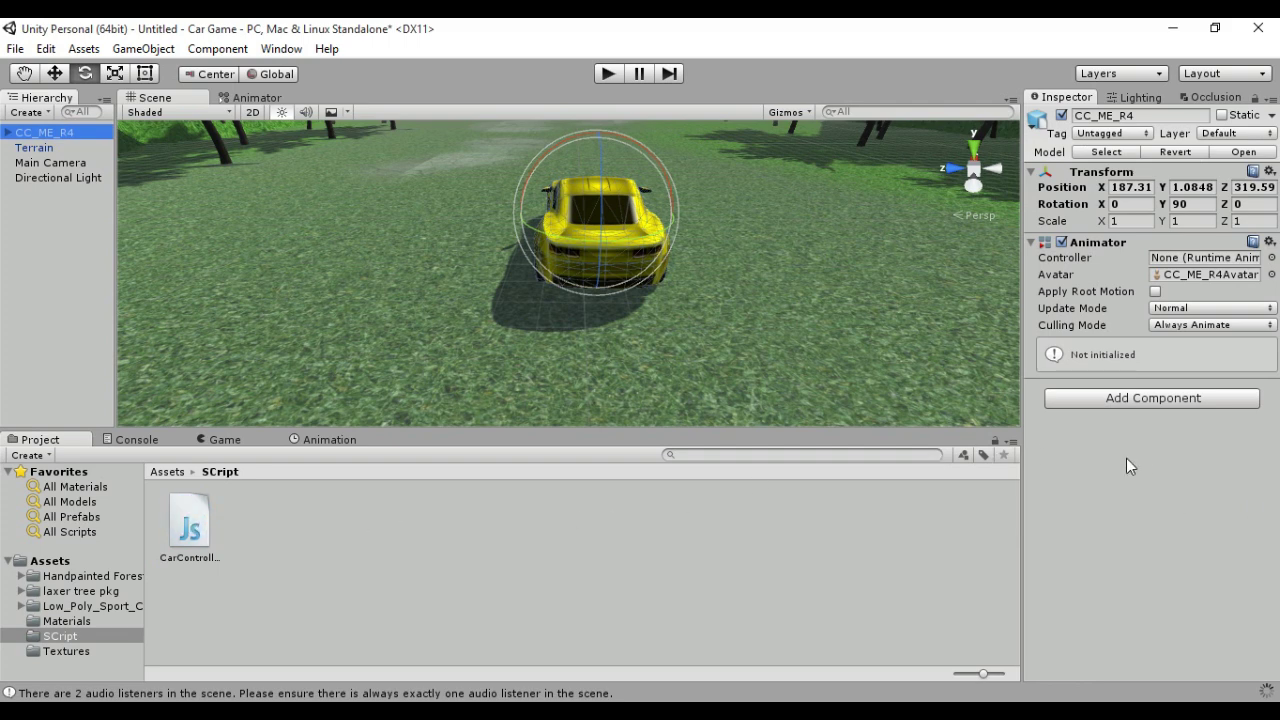
left_click(572, 500)
left_click(186, 530)
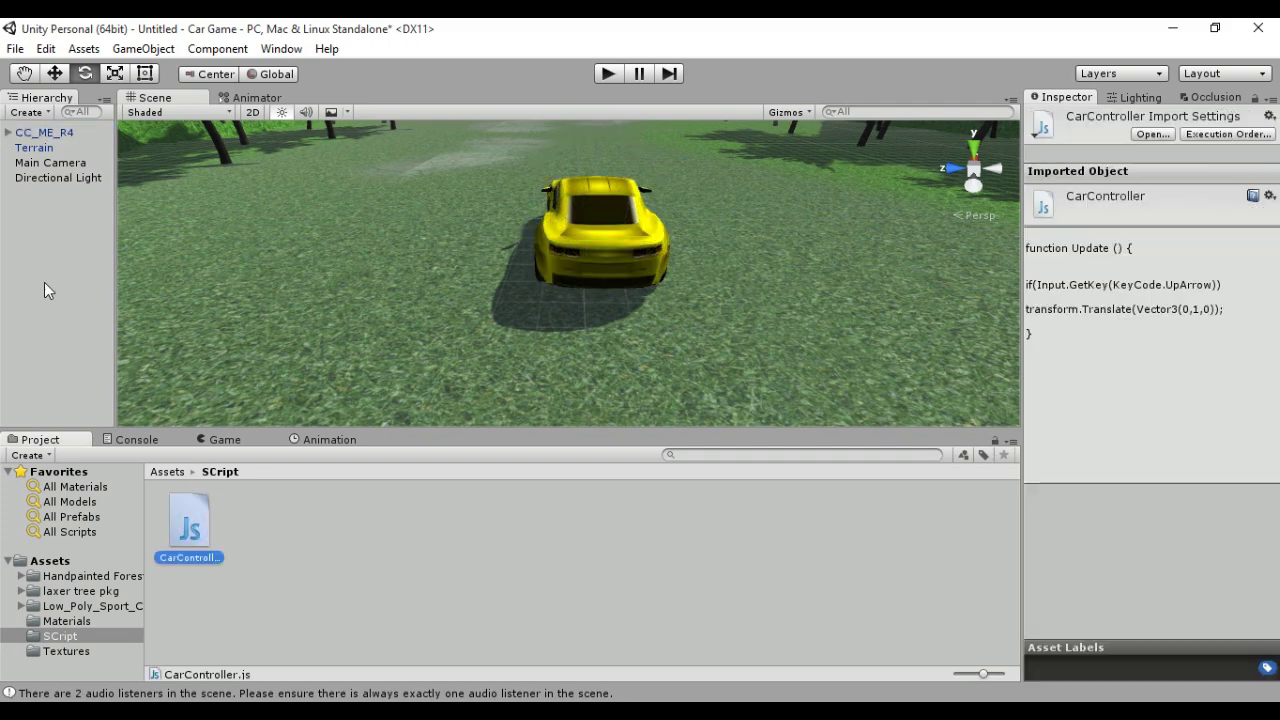
left_click(38, 133)
left_click_drag(188, 528, 1158, 476)
left_click(608, 75)
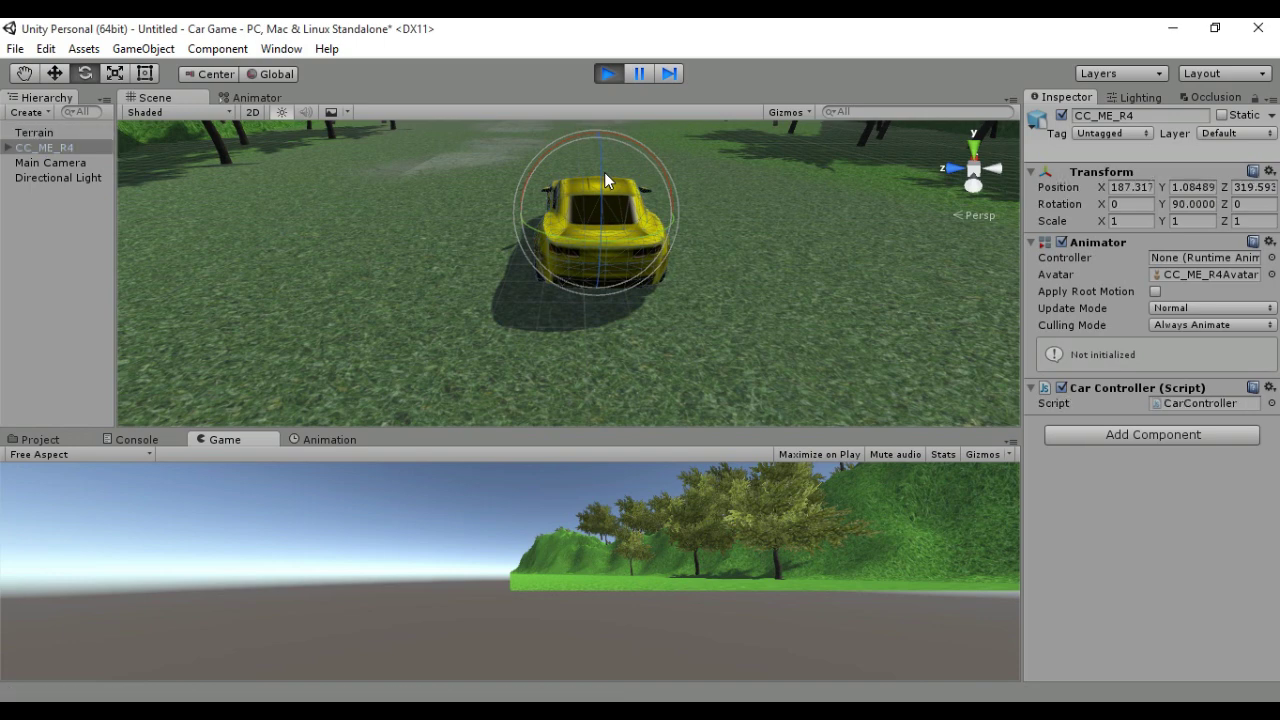
left_click(610, 76)
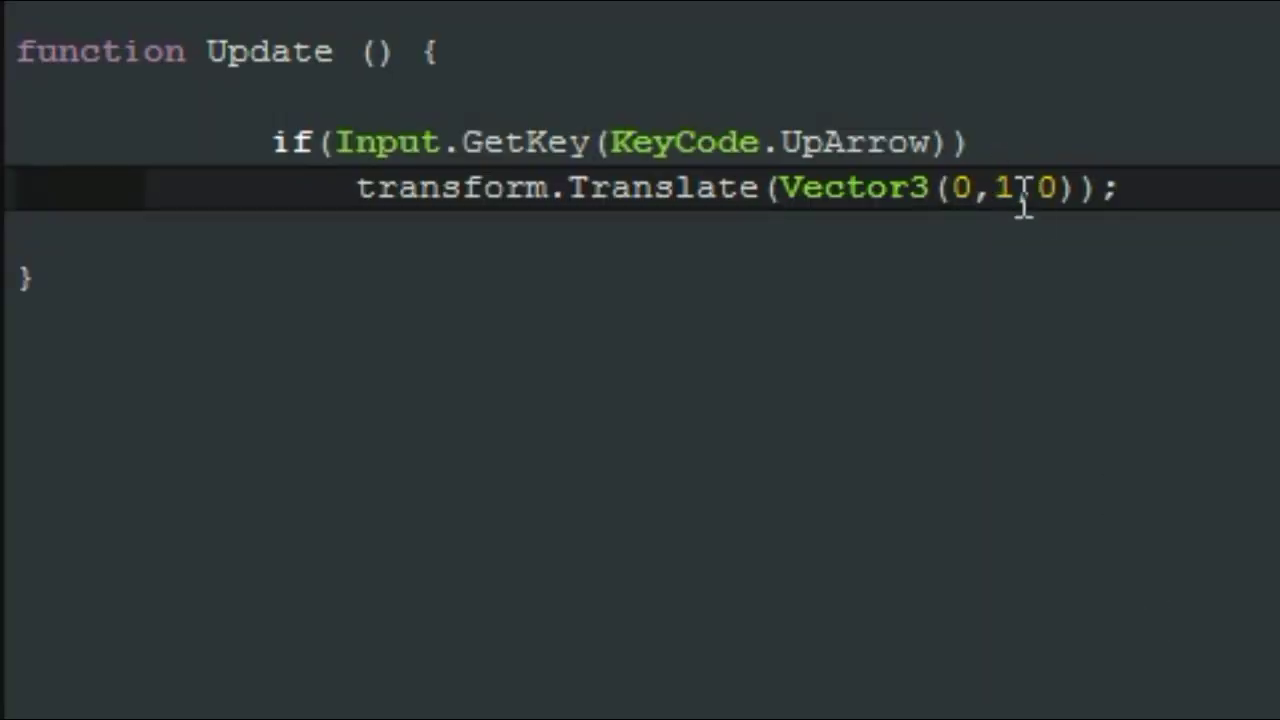
Change the Translate argument from Vector3(0,1,0) to Vector3(0,0,1)
left_click(1014, 188)
key("BackSpace")
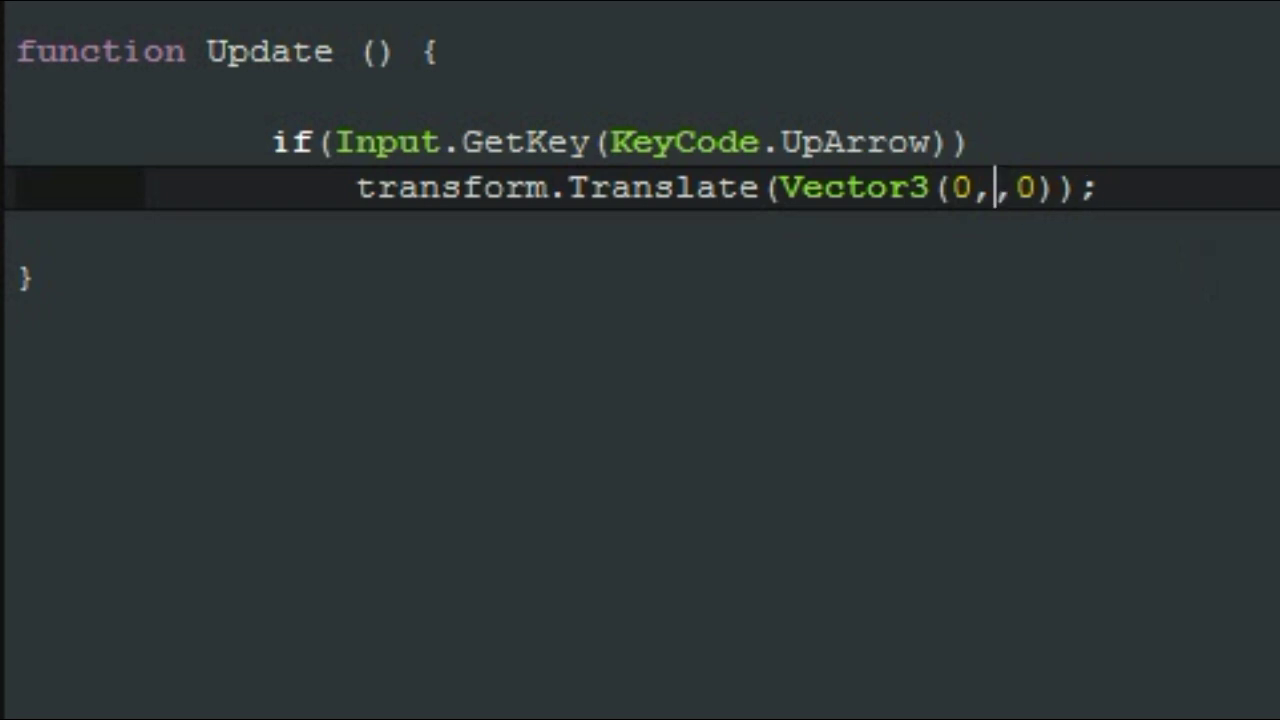
type("0")
key("Right")
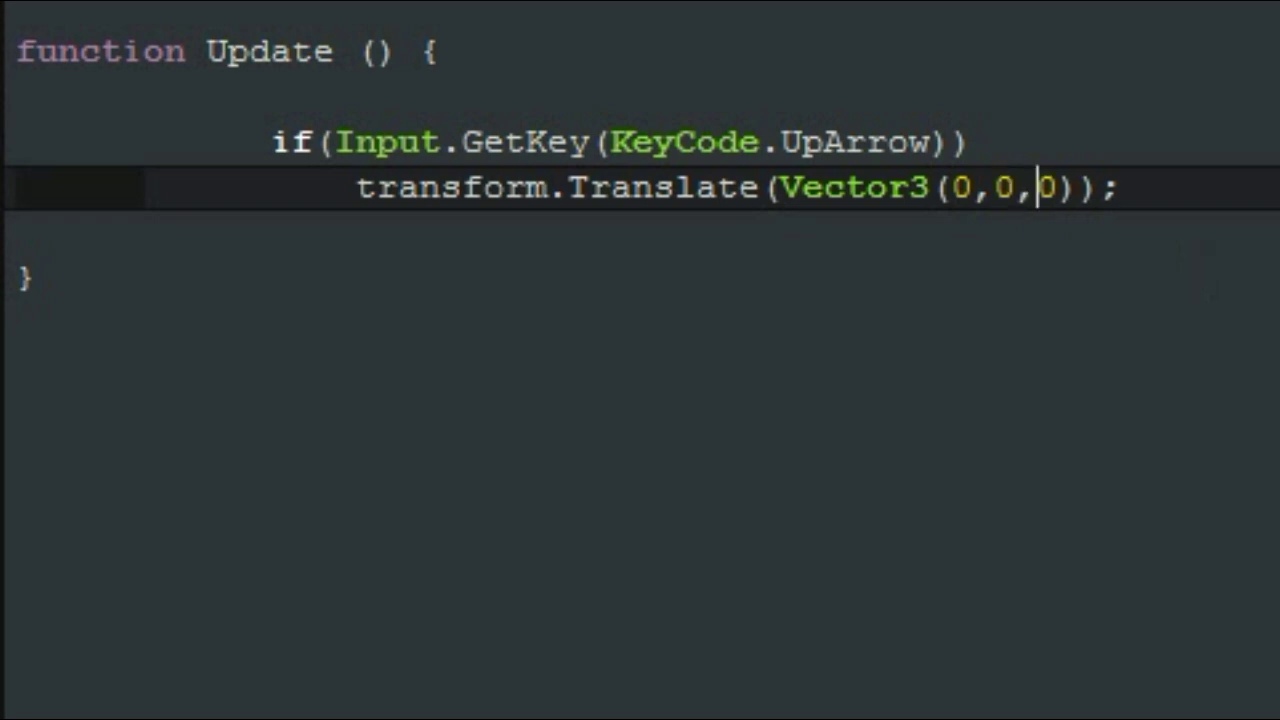
key("Right")
key("BackSpace")
type("1")
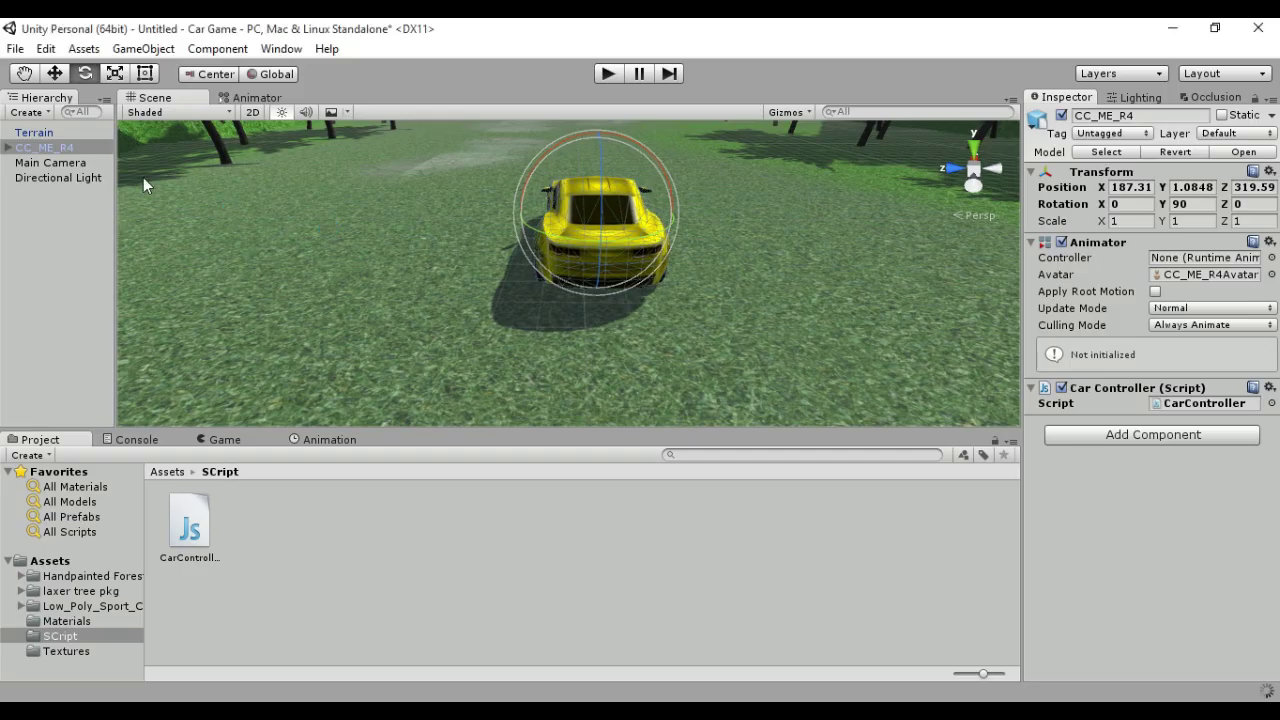
Delete the Main Camera and add a new Camera as a child of CC_ME_R4
left_click(50, 162)
key("Delete")
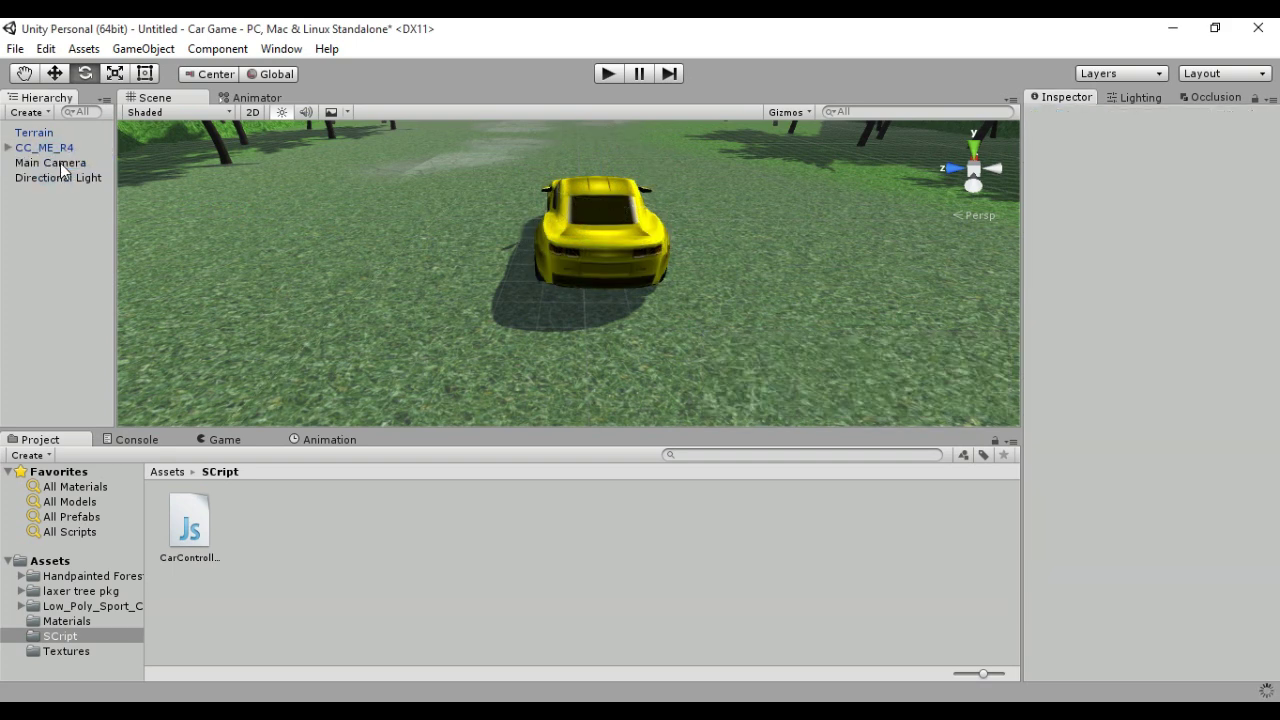
left_click(35, 148)
right_click(40, 147)
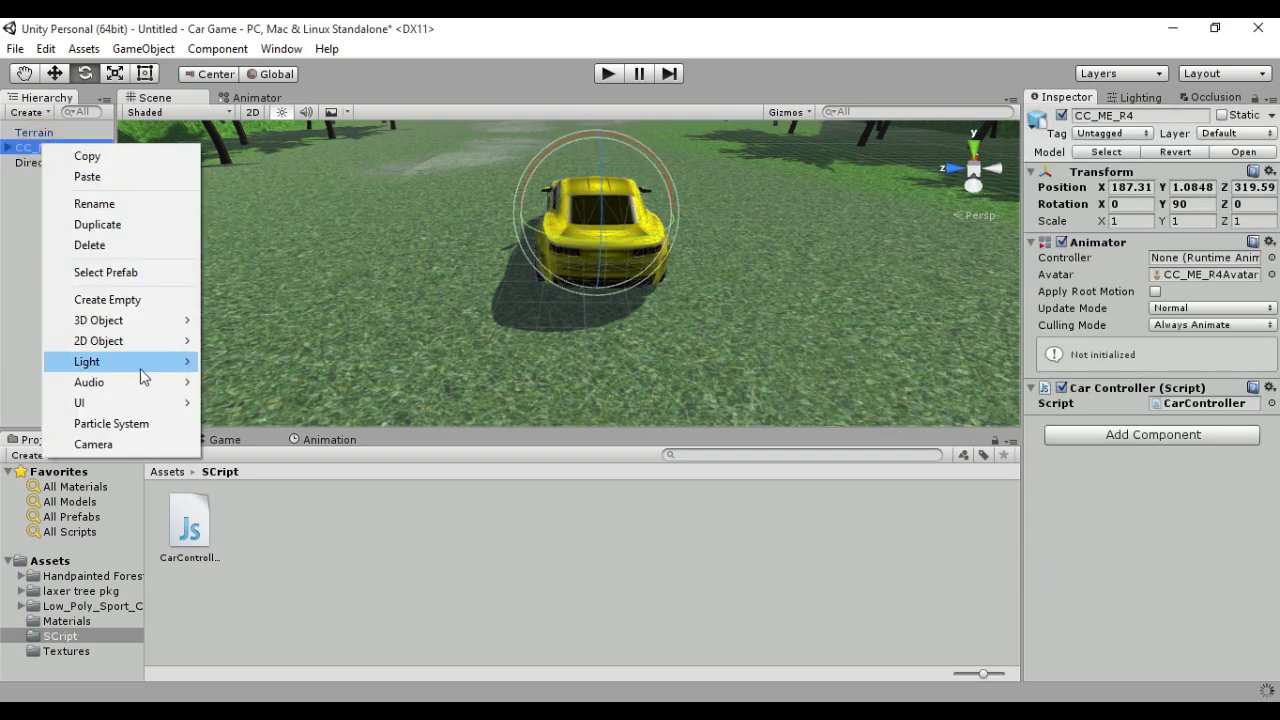
left_click(136, 440)
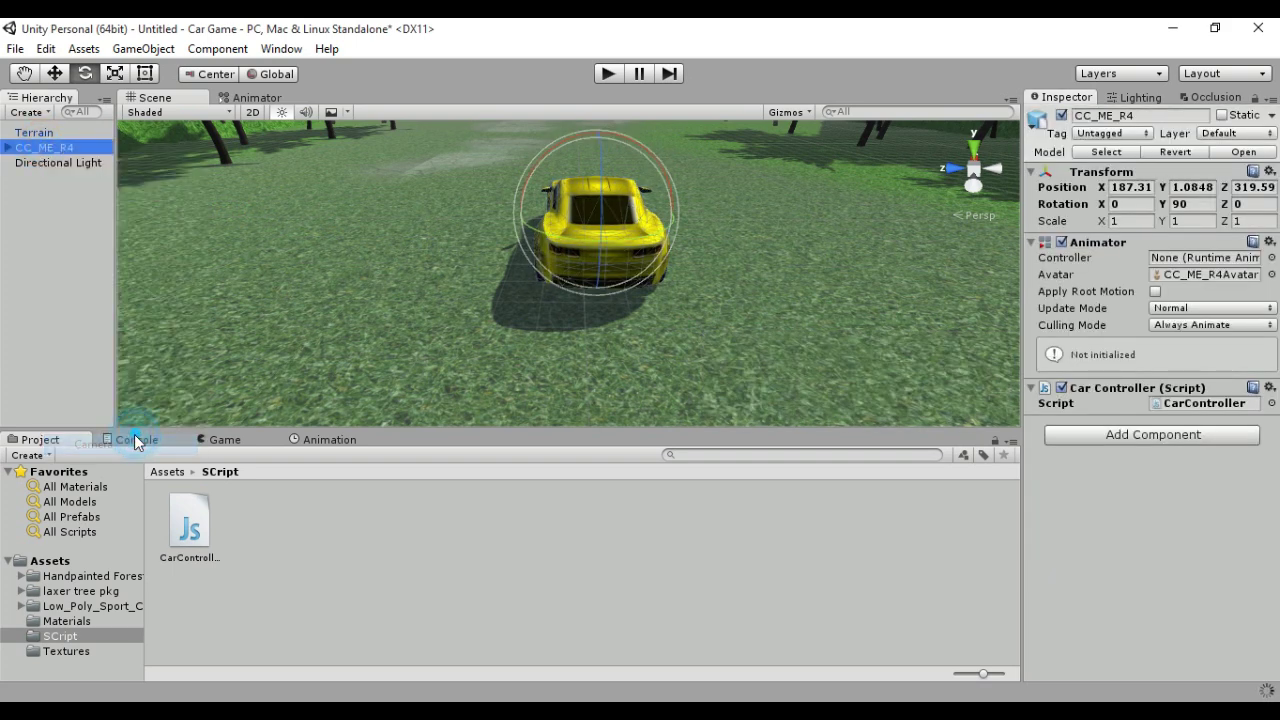
right_click(47, 153)
left_click(34, 371)
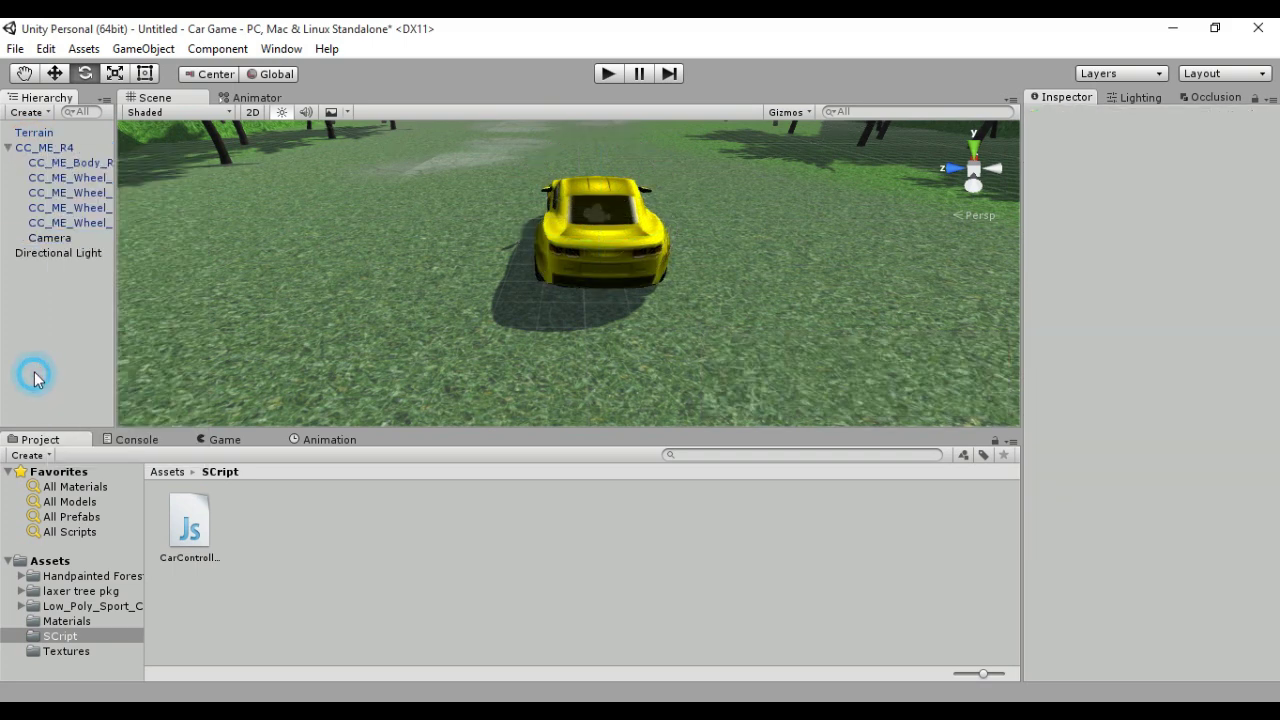
left_click(40, 238)
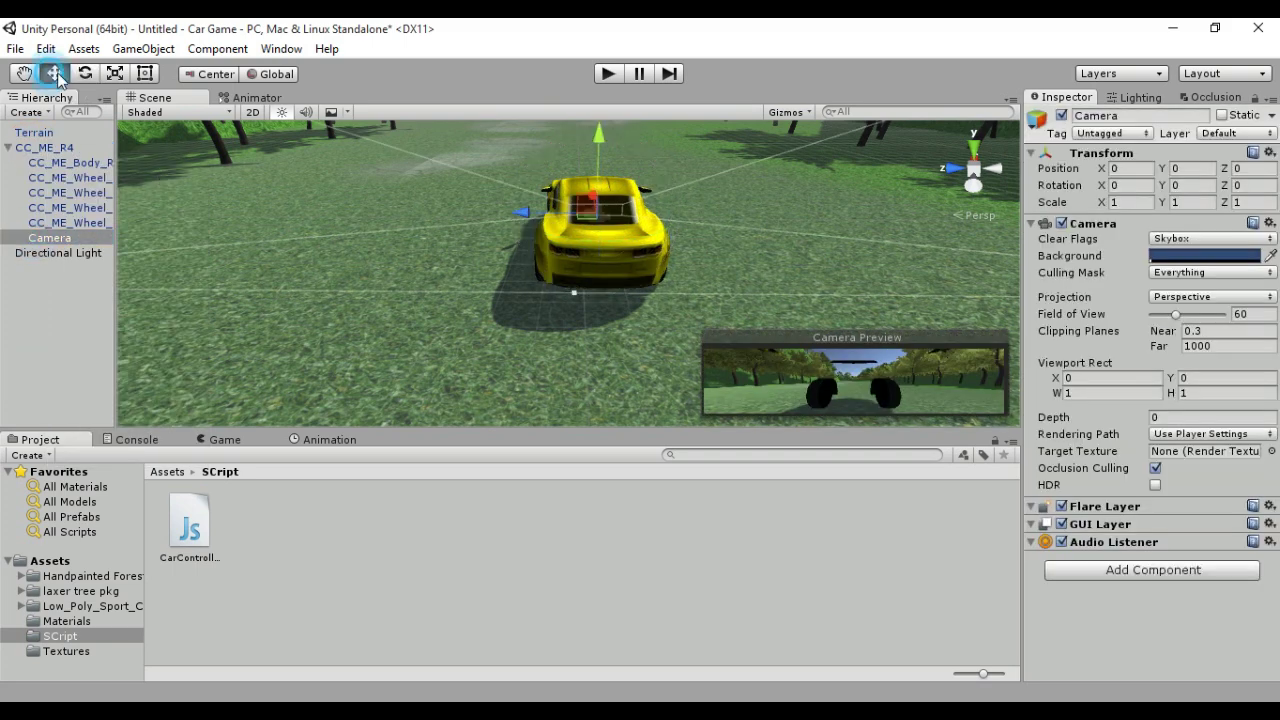
Move the camera behind and above the car, test-run the game, then select the UpArrow rule
left_click_drag(450, 250, 240, 238, "alt")
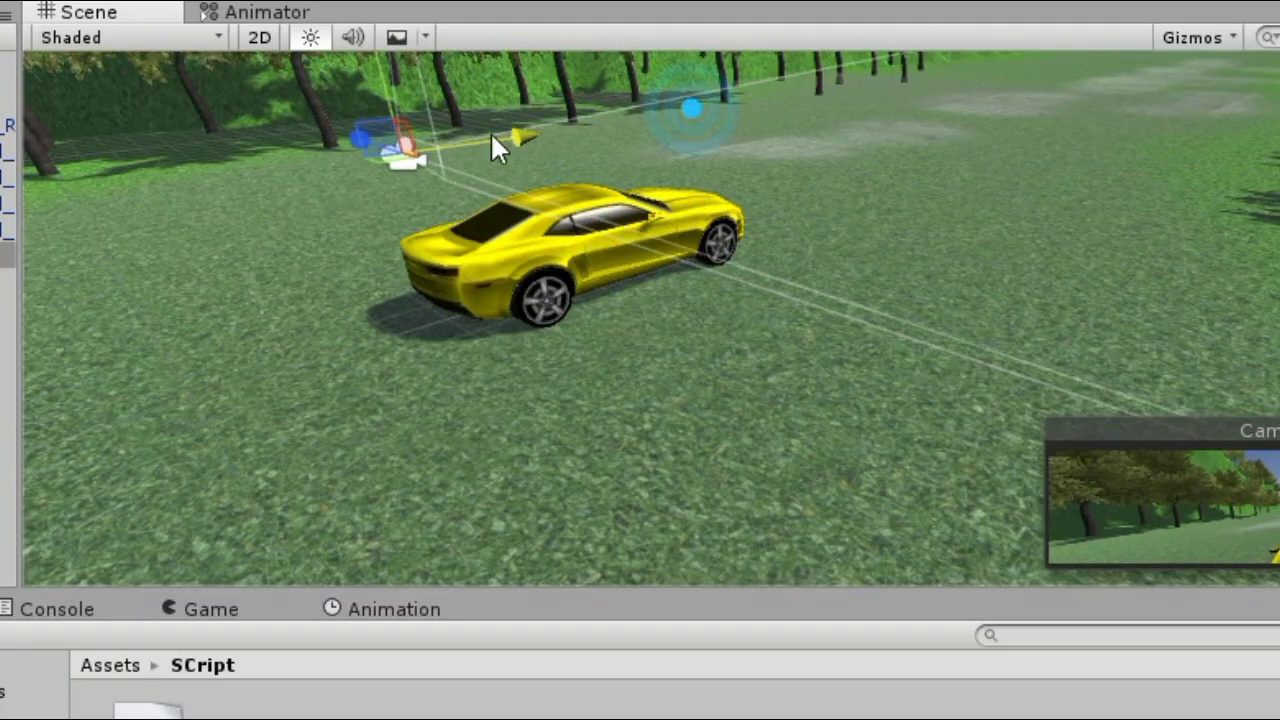
mouse_move(681, 120)
left_mouse_down()
mouse_move(395, 161)
mouse_move(137, 238)
left_mouse_up()
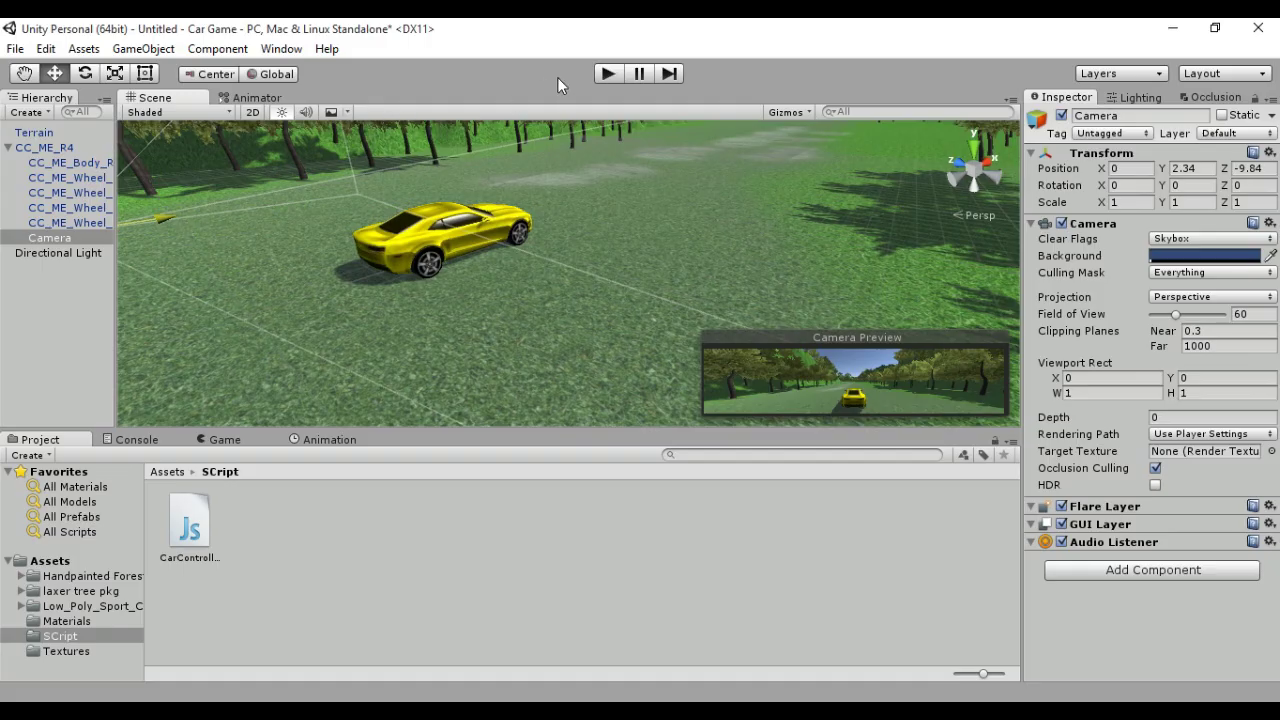
left_click(607, 74)
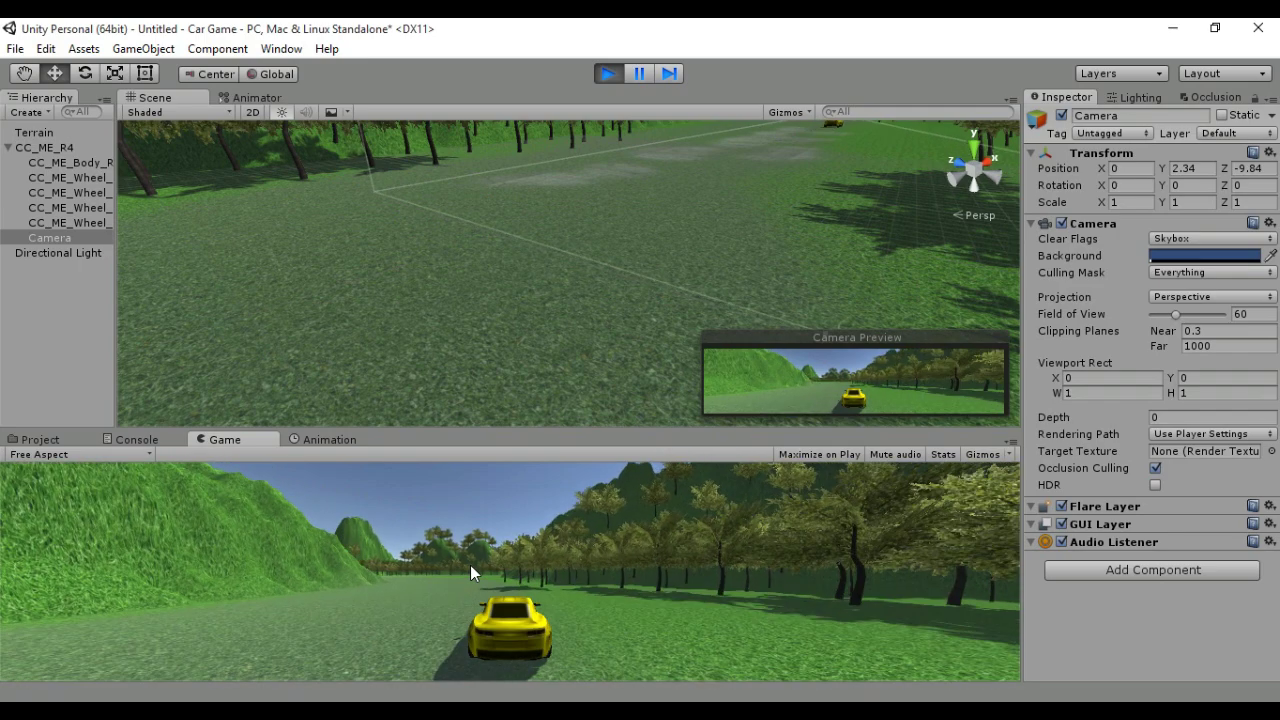
left_click(605, 72)
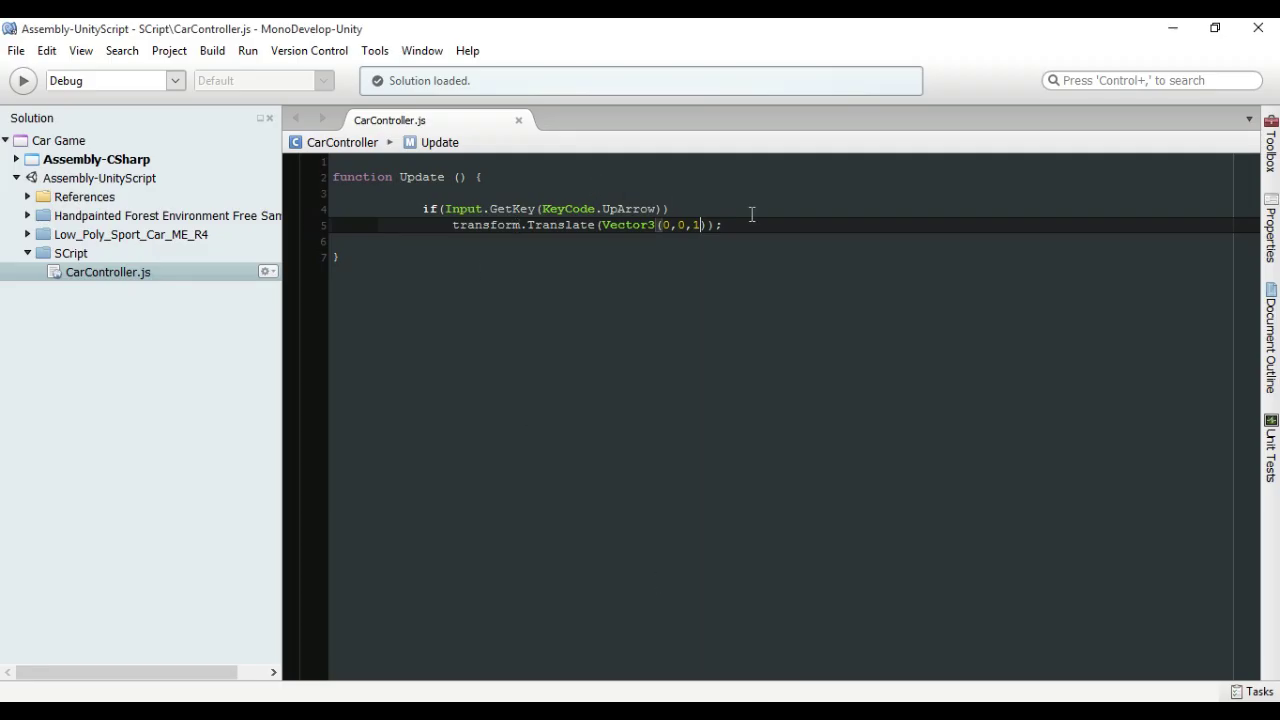
left_click_drag(746, 222, 418, 210)
key("ctrl+c")
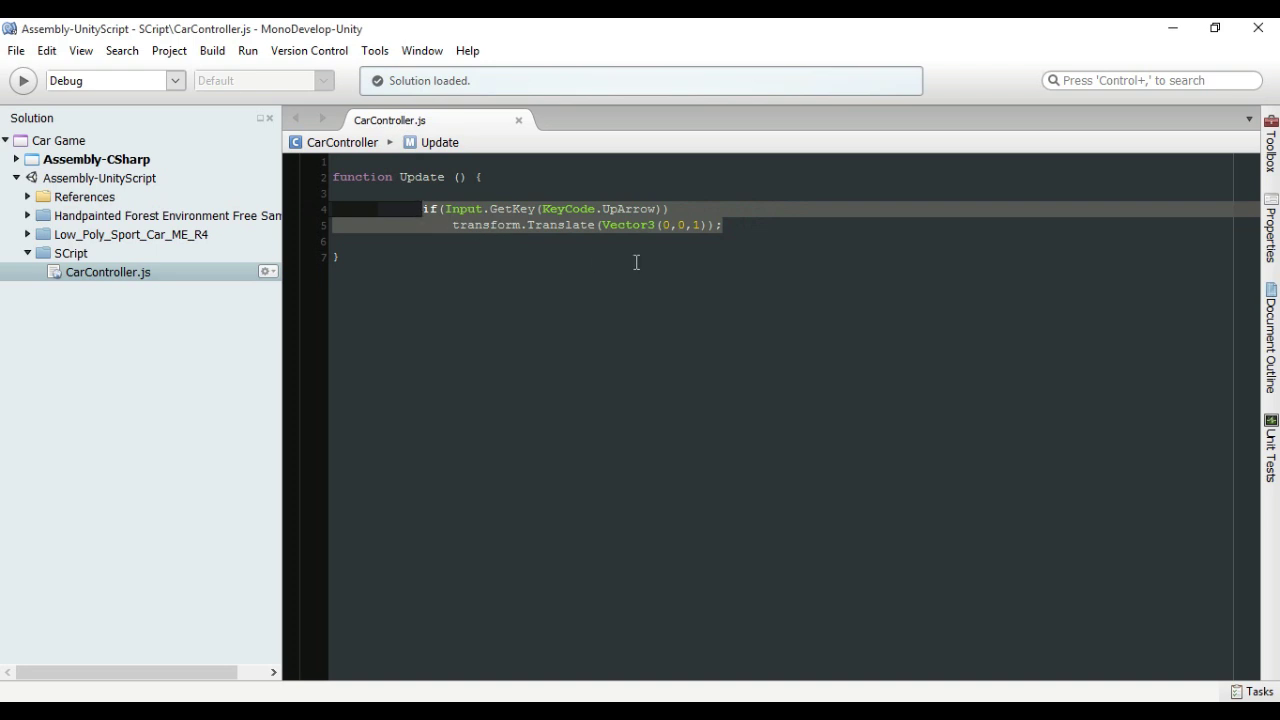
Paste a copy of the UpArrow rule below and change it to DownArrow with Vector3(0,0,-1)
left_click(749, 231)
key("Return")
key("Return")
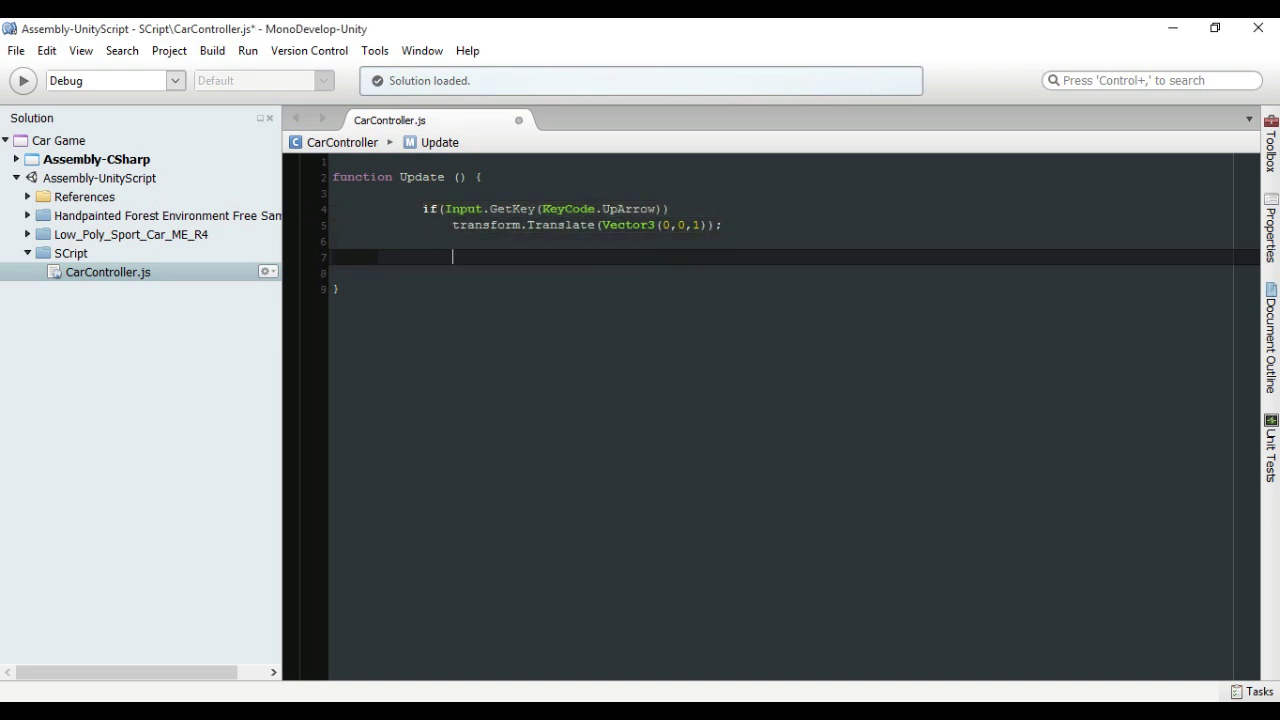
key("ctrl+v")
double_click(656, 257)
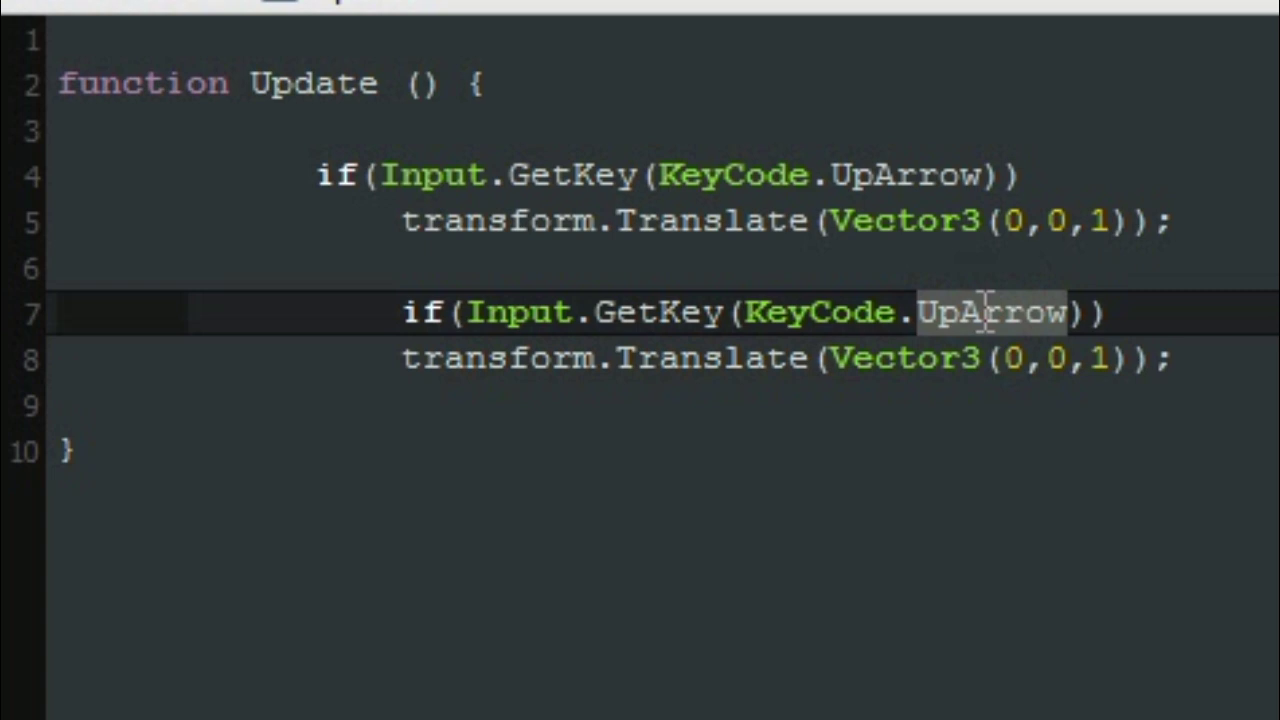
type("dow")
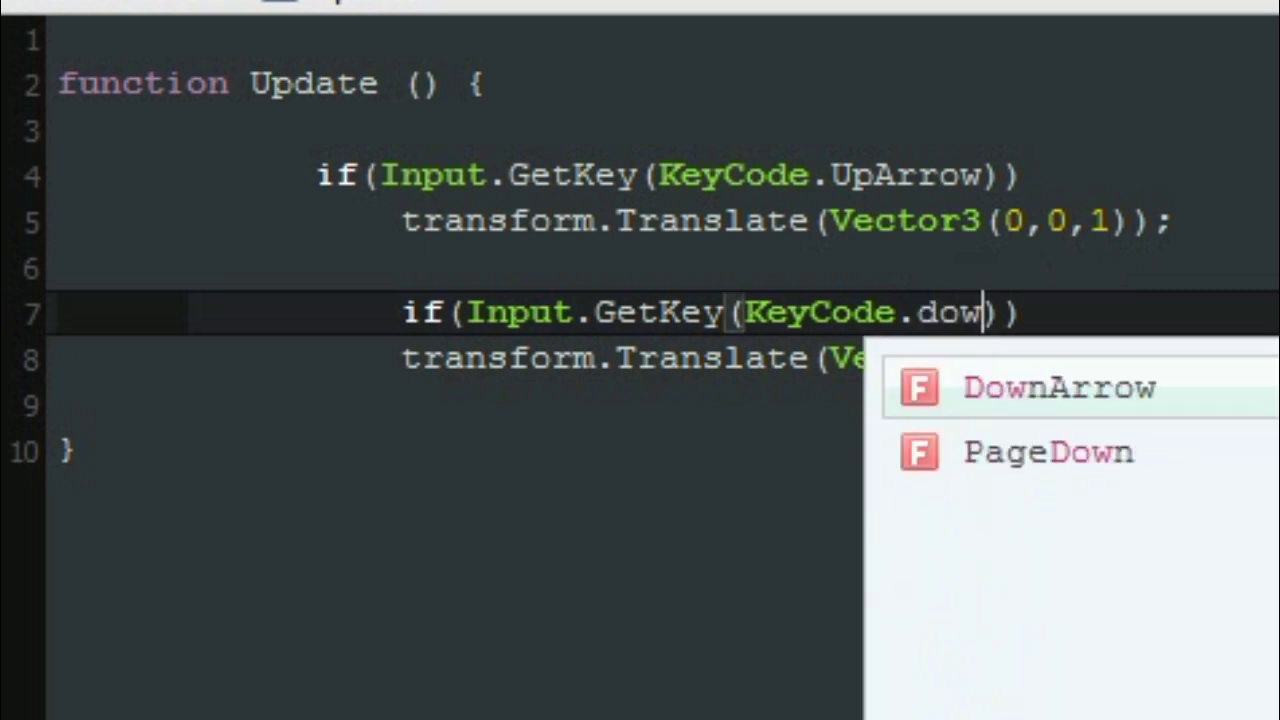
key("Return")
left_click(1113, 358)
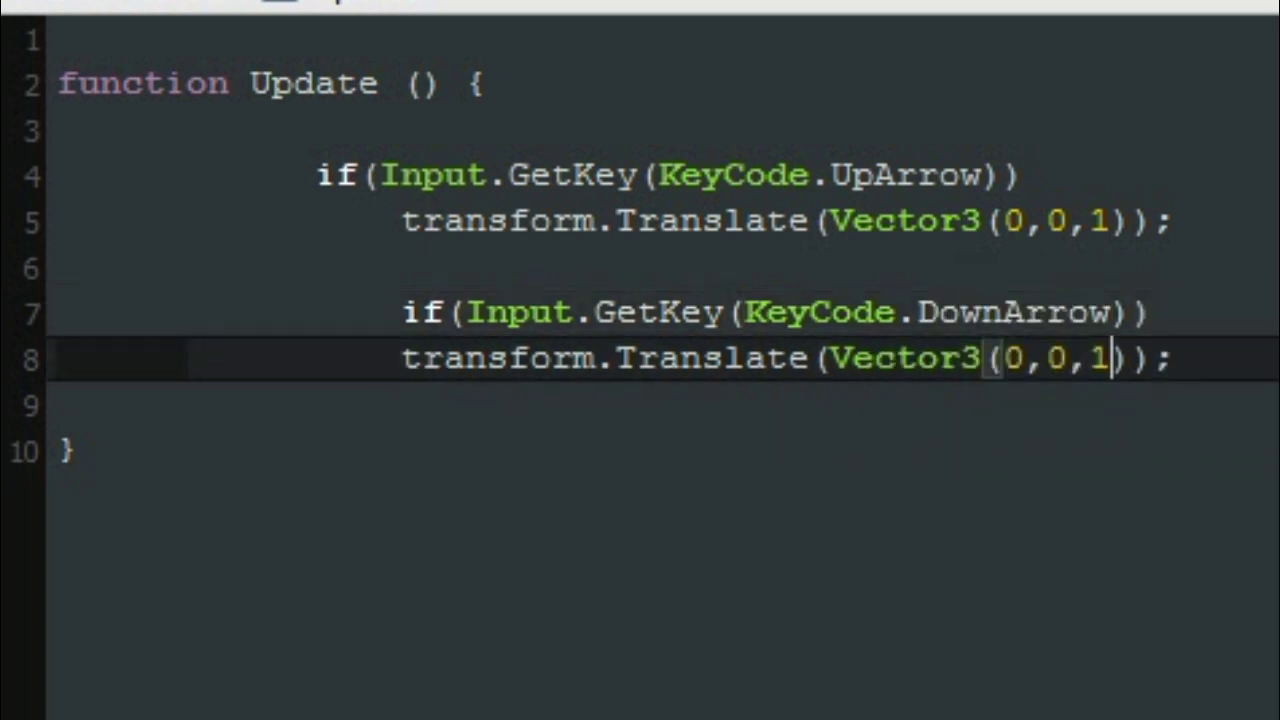
key("Left")
type("-")
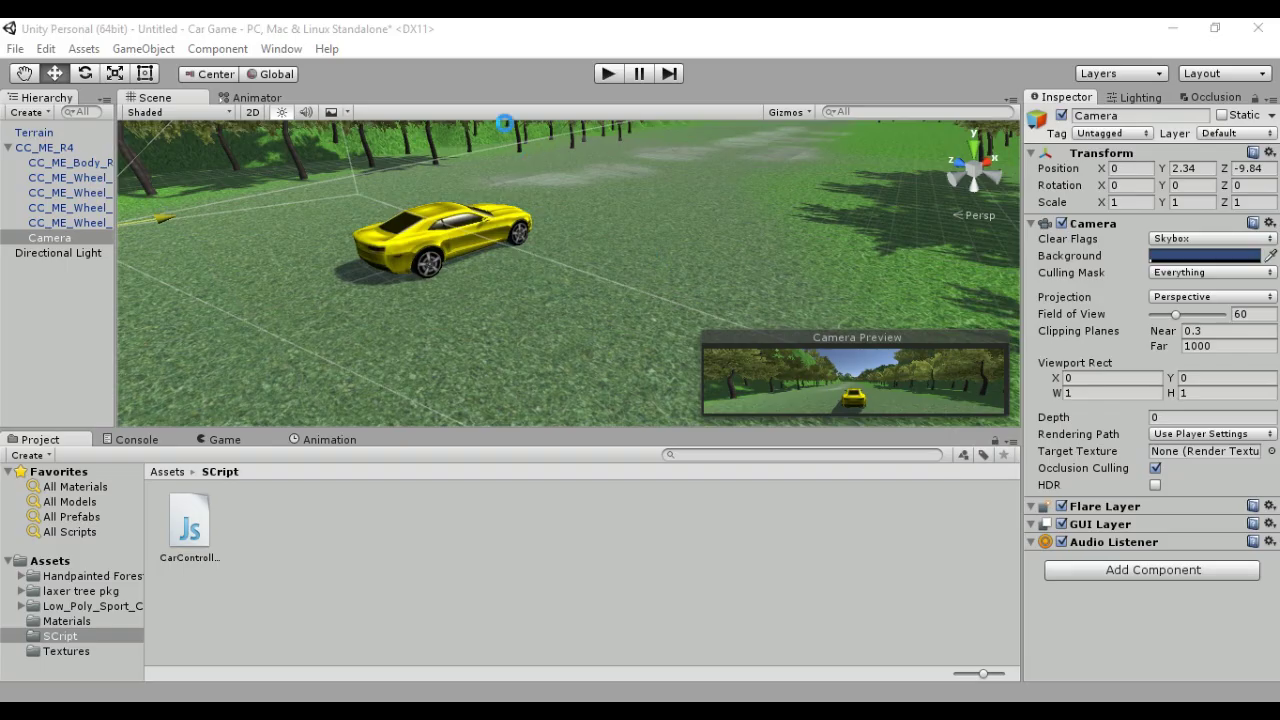
Test-drive the car forward and backward, then return to line 8 of CarController.js
left_click(610, 74)
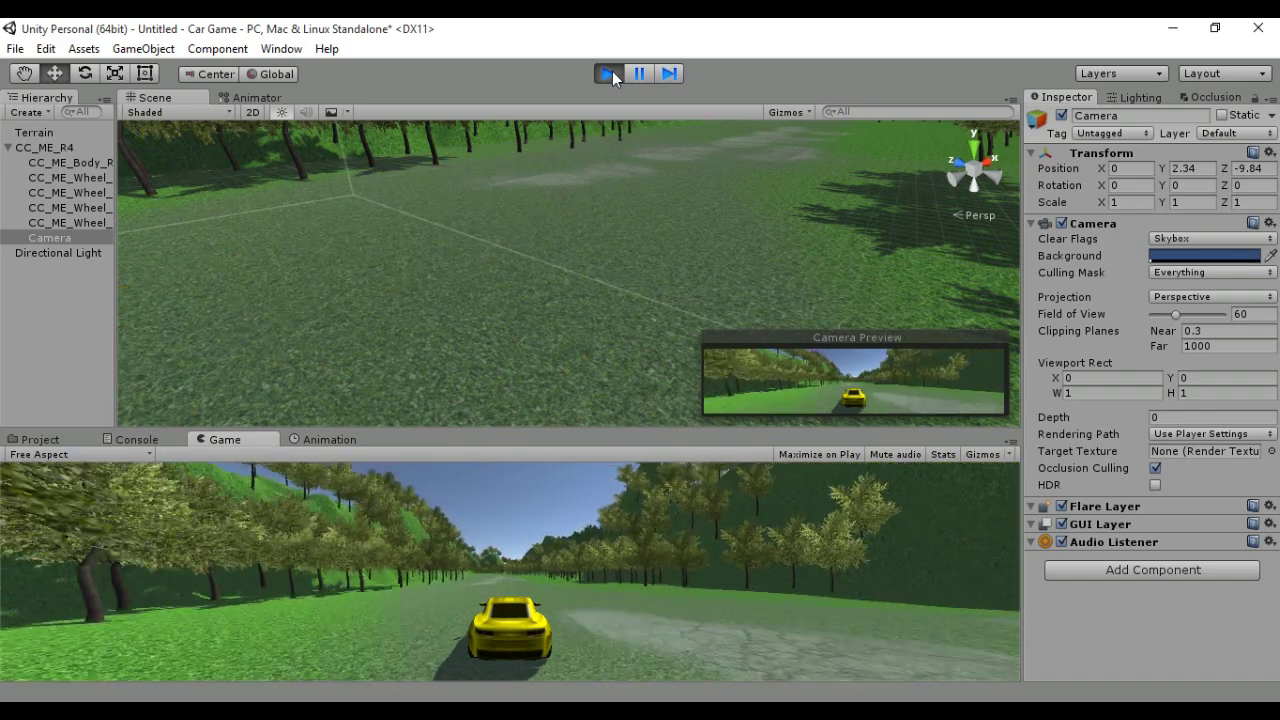
left_click(620, 75)
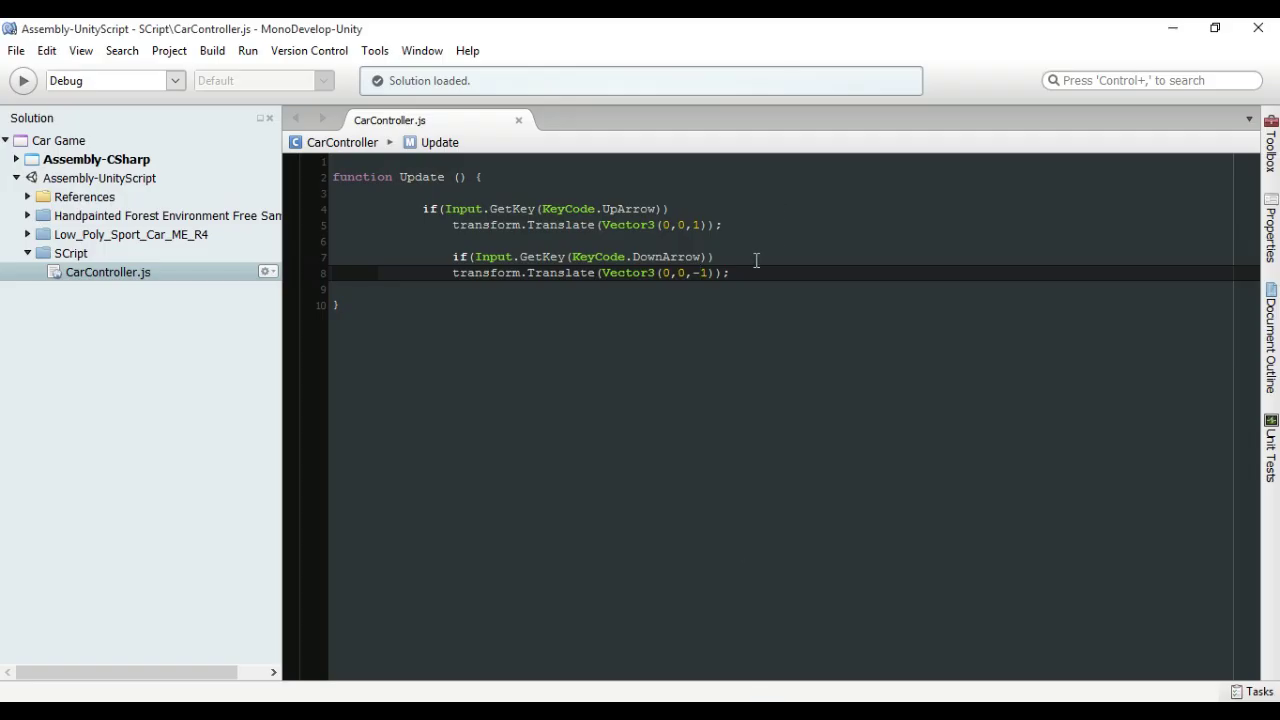
left_click(755, 285)
Add an if(Input.GetKey(KeyCode.RightArrow)) condition on a new line after line 8
left_click(757, 273)
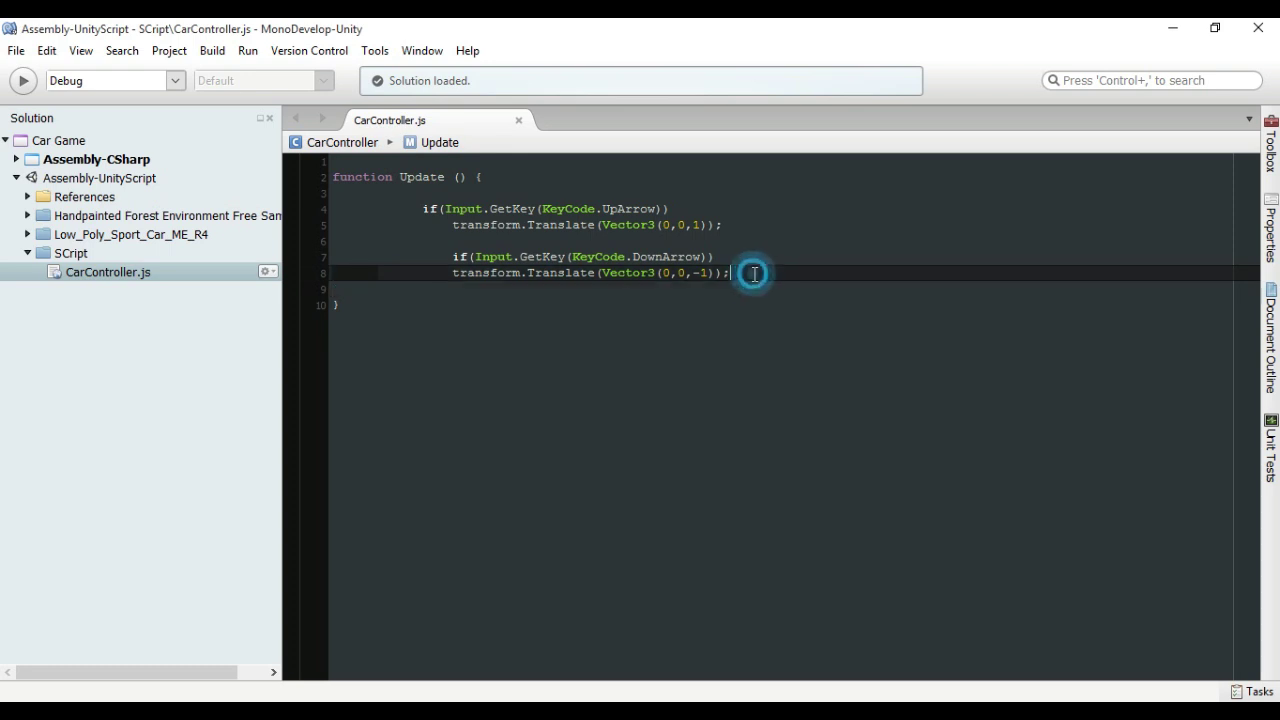
key("Return")
key("Return")
key("Return")
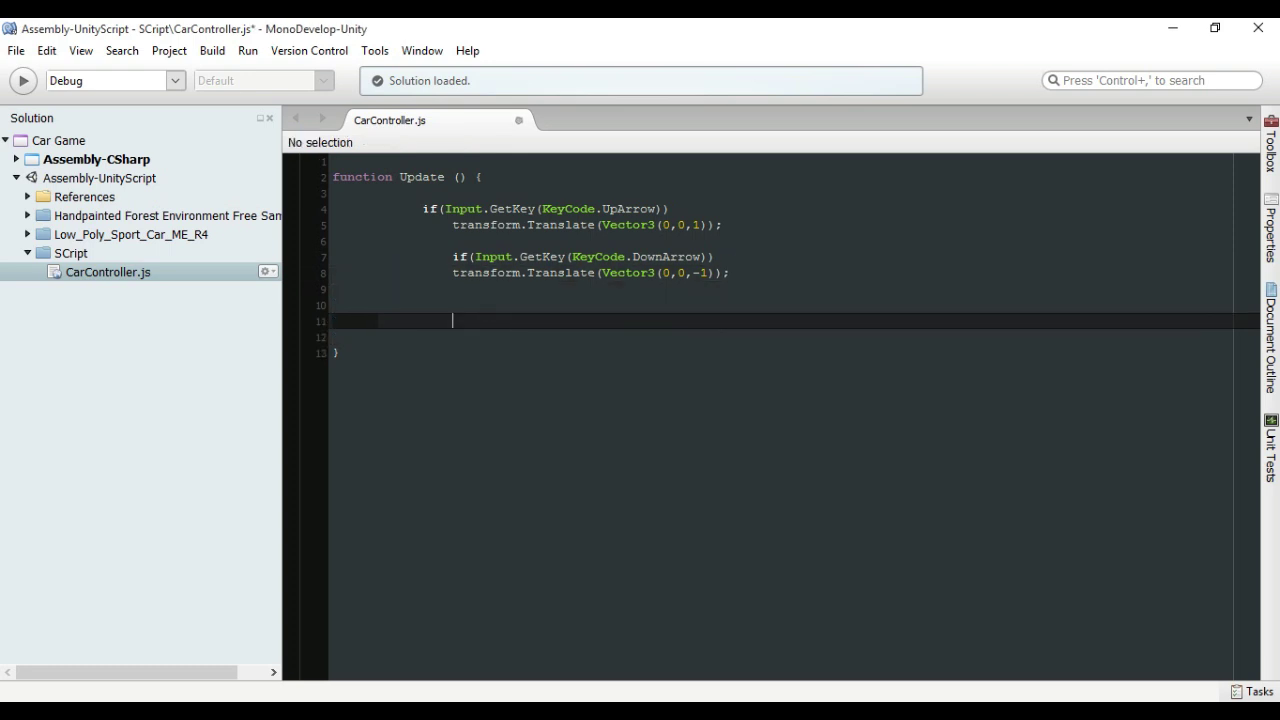
type("if(")
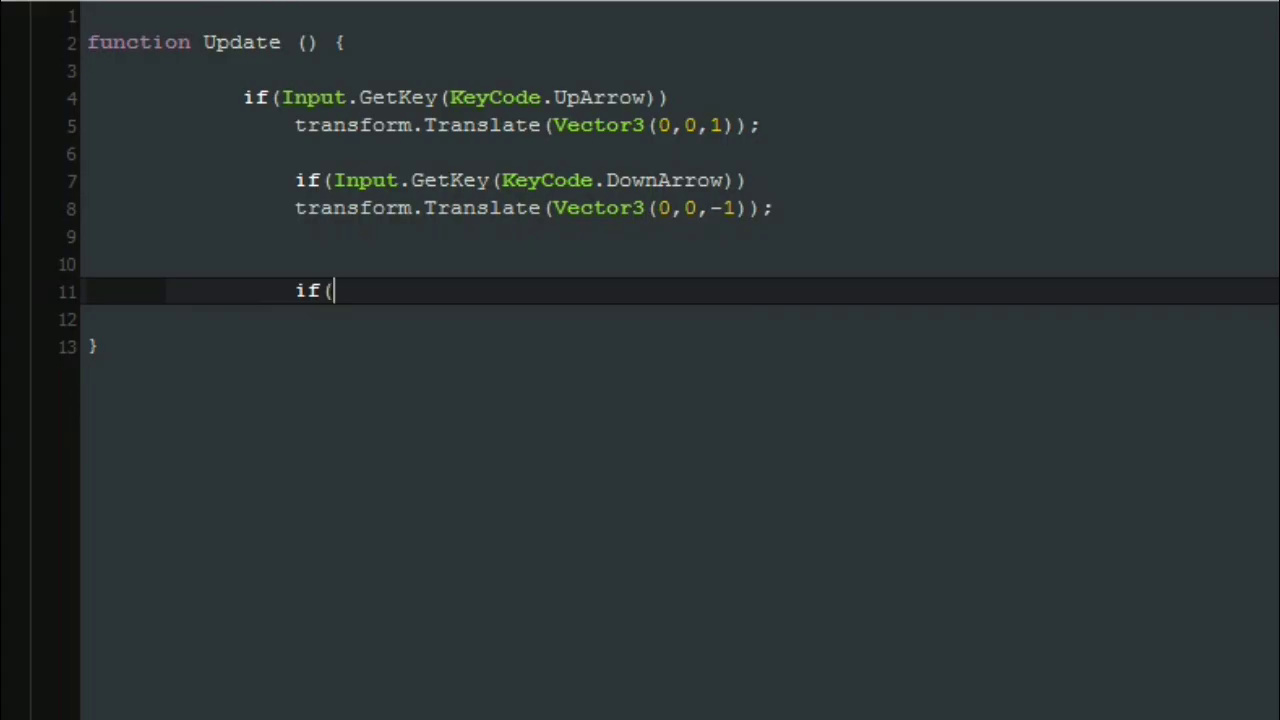
type("inpu")
key("Return")
type(".")
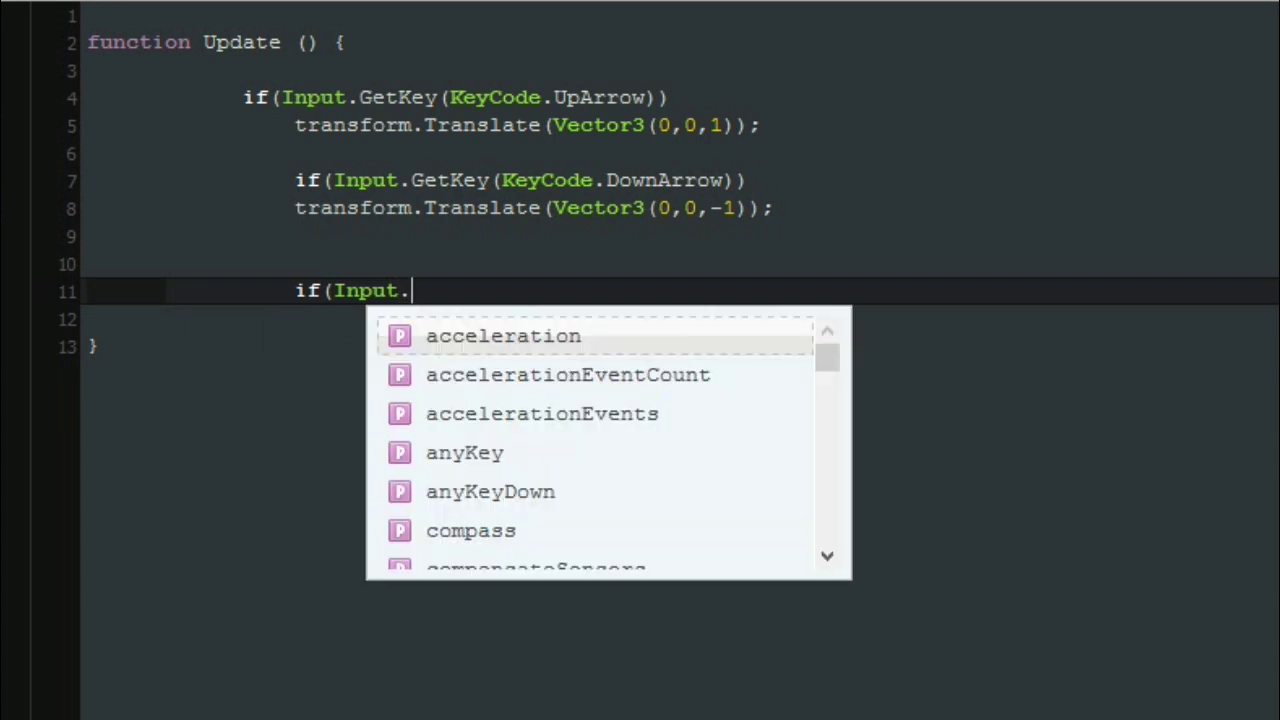
type("get")
key("Return")
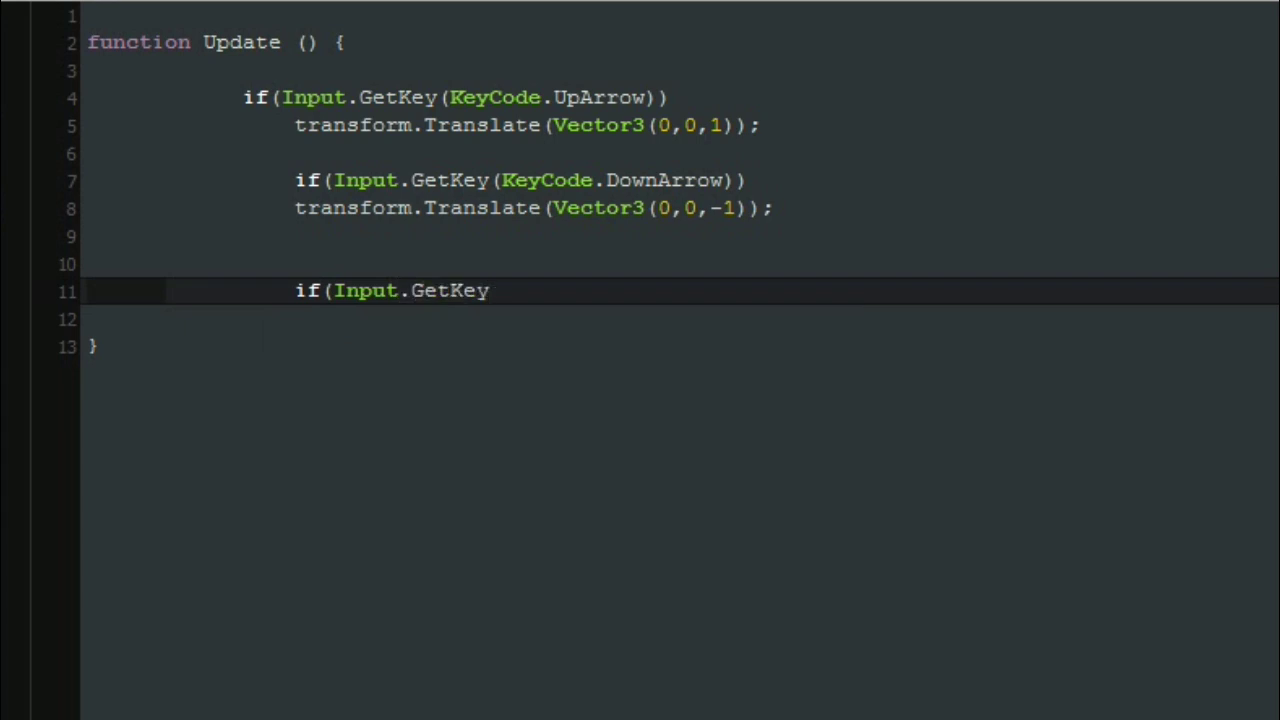
type("(keuy")
key("BackSpace")
key("BackSpace")
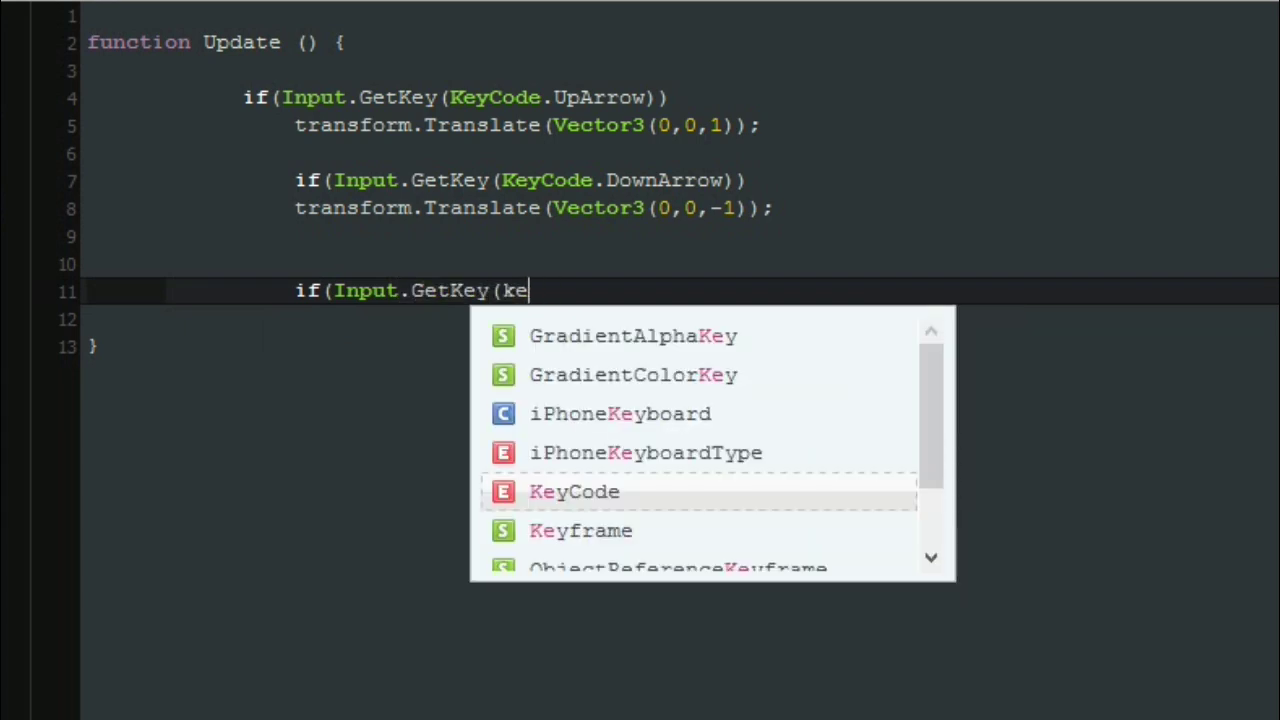
key("Return")
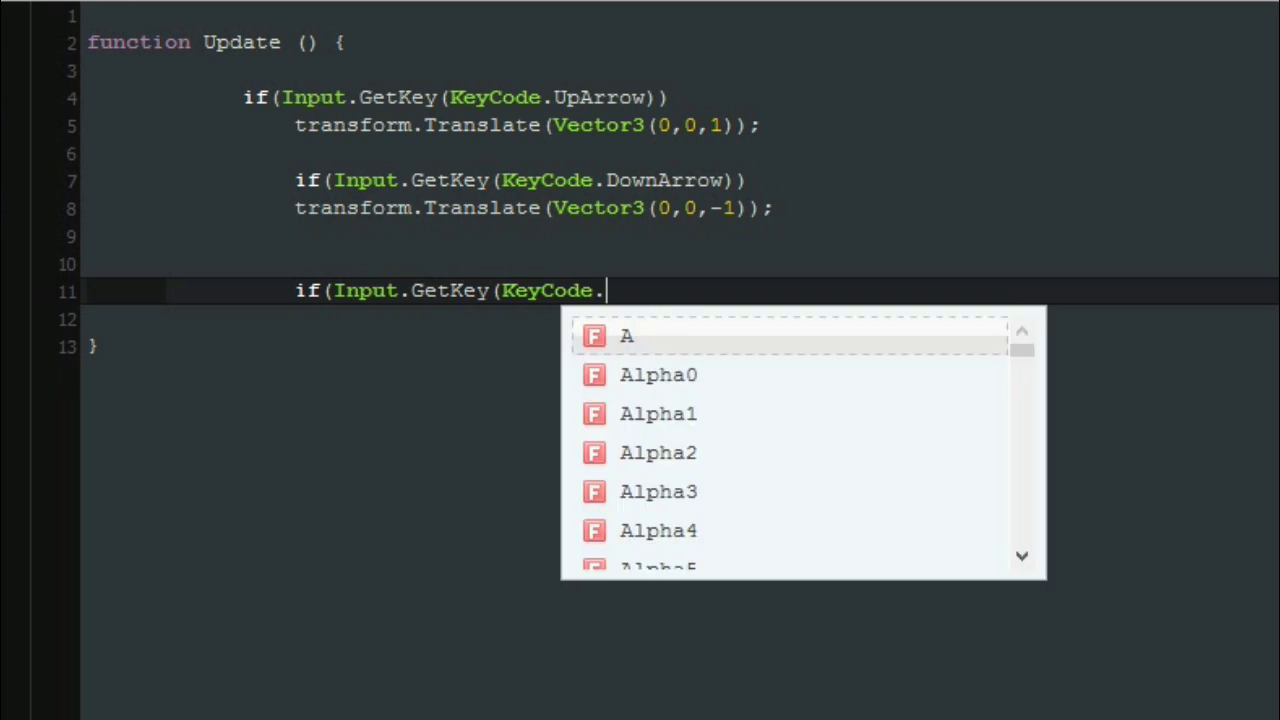
type("right")
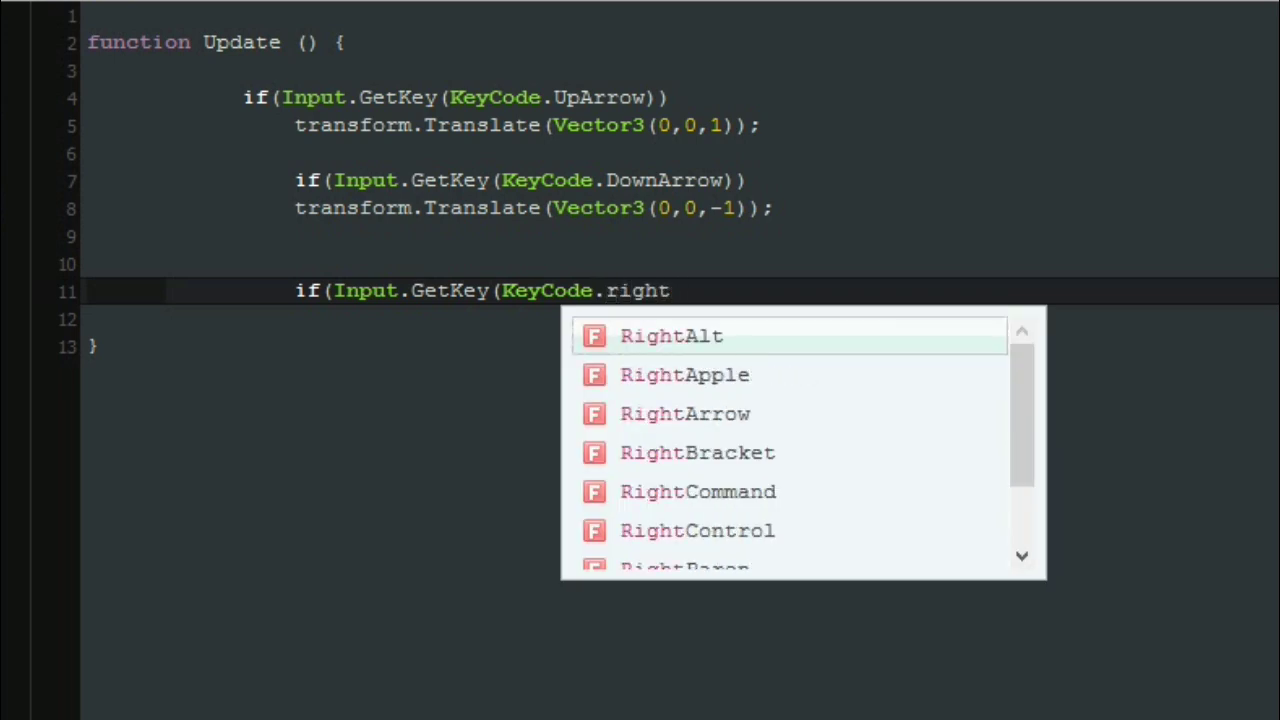
key("Down")
key("Down")
key("Return")
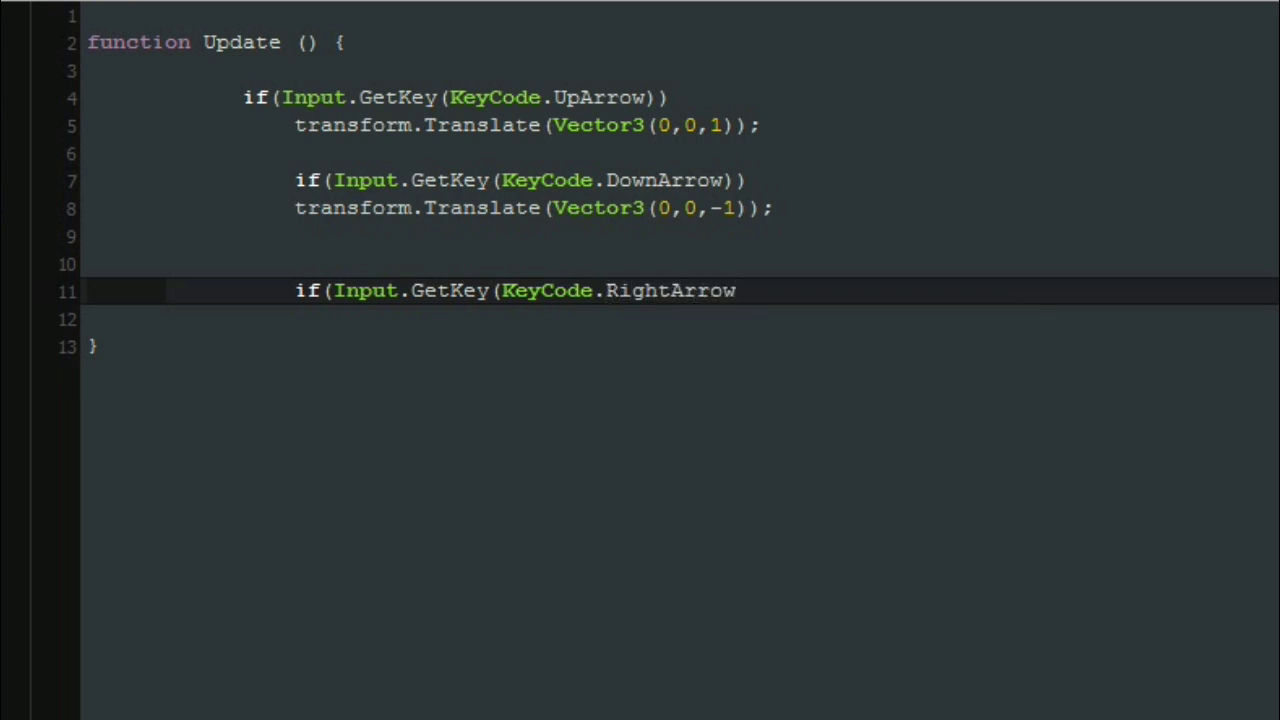
type("))")
Under the condition, write transform.Rotate(Vector3(0,1,0)); on line 12 and save the script
key("Return")
key("Tab")
type("trans")
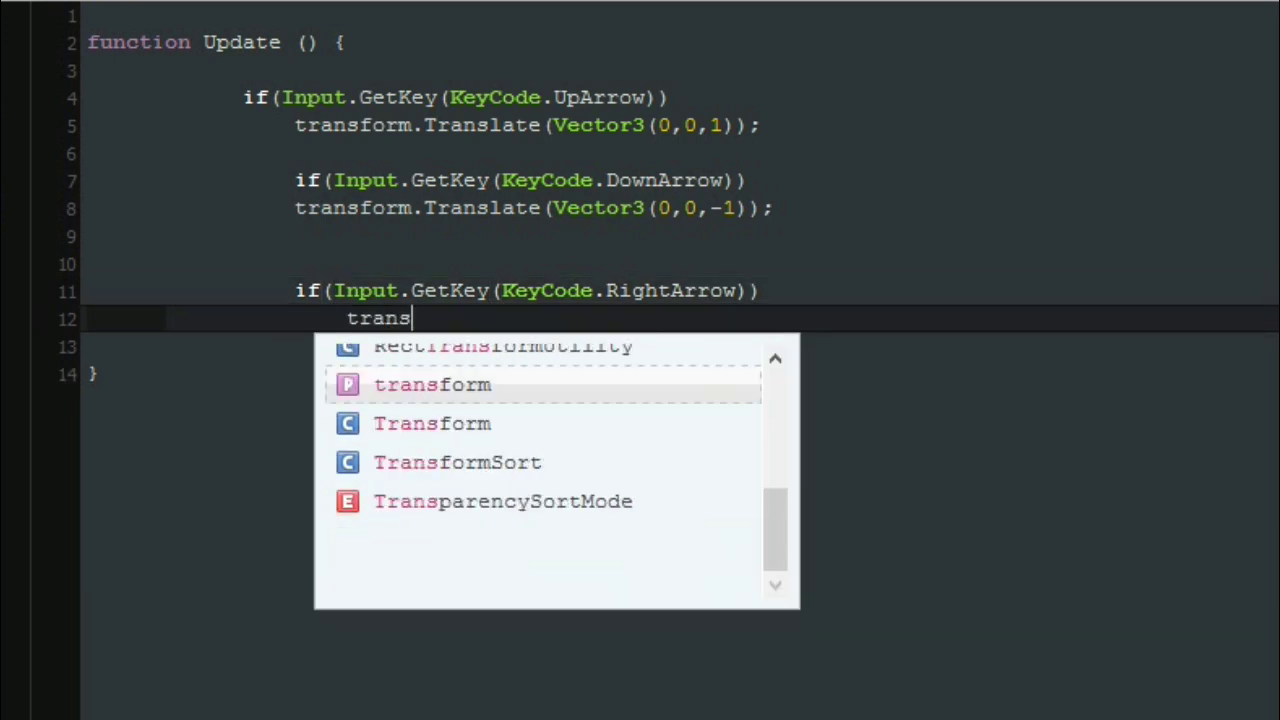
key("Return")
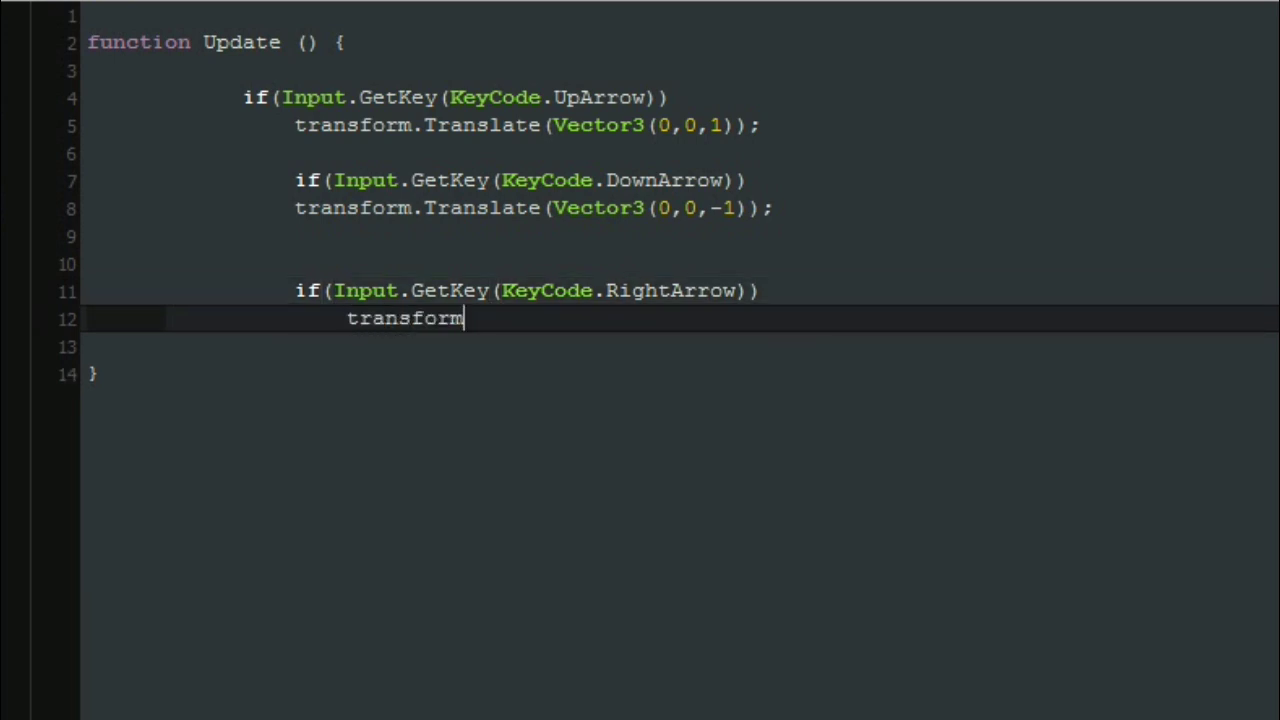
type(".")
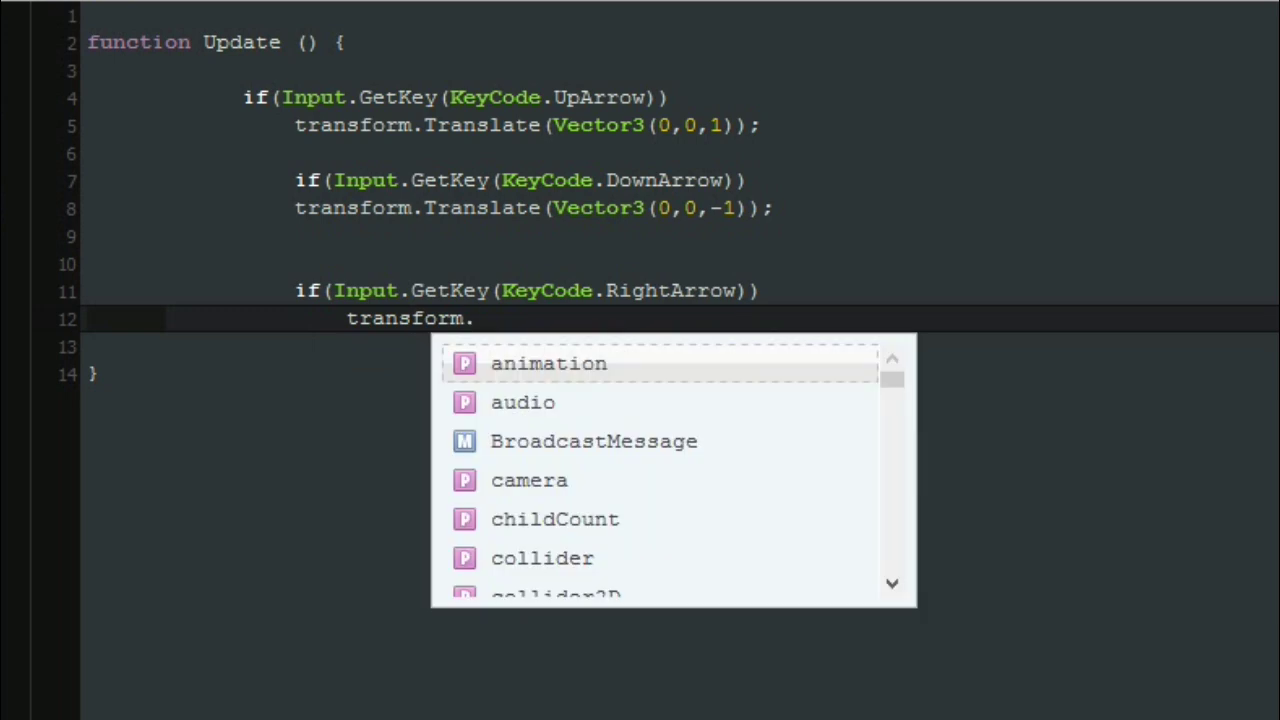
type("roatat")
key("BackSpace")
key("BackSpace")
key("BackSpace")
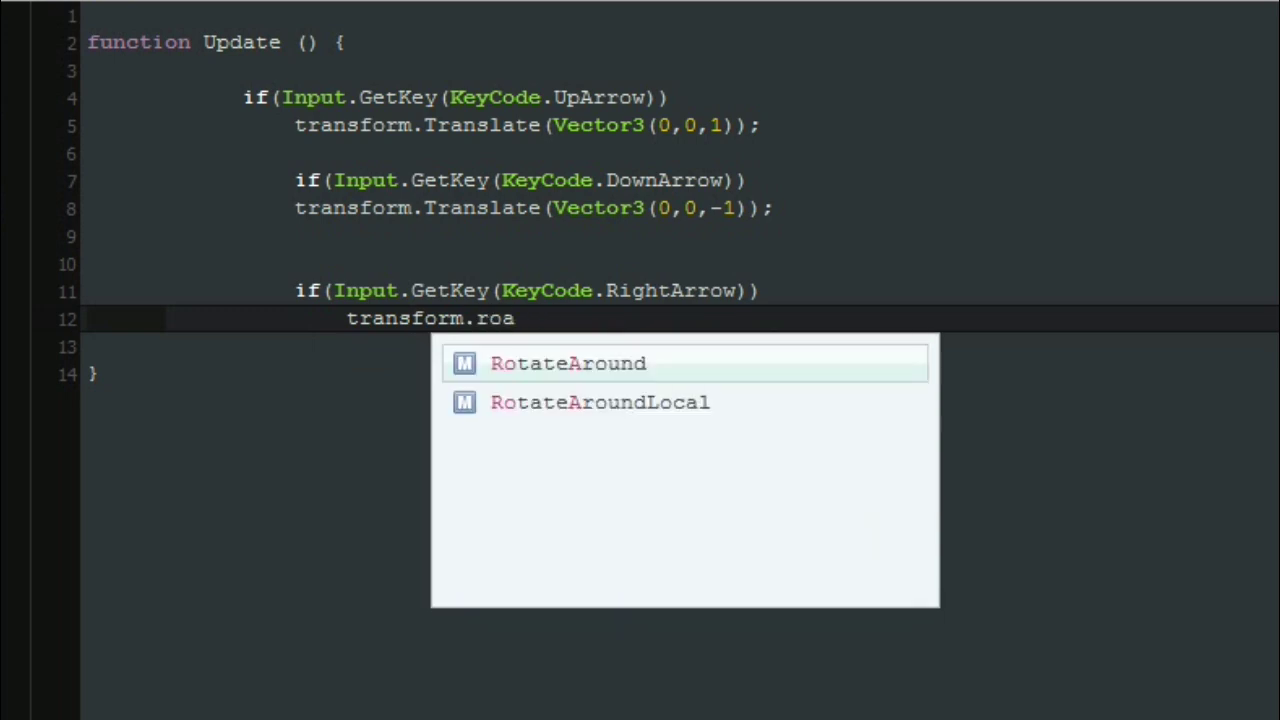
key("Return")
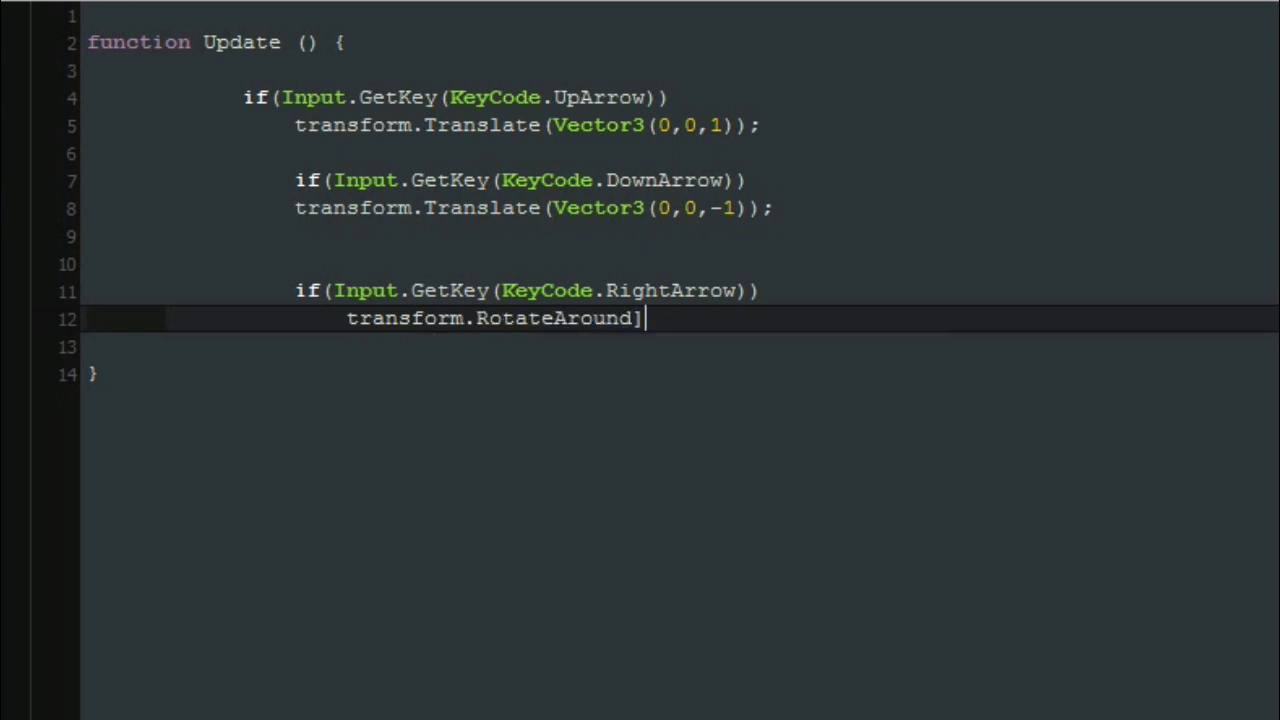
key("BackSpace")
key("BackSpace")
key("BackSpace")
key("BackSpace")
key("BackSpace")
key("BackSpace")
key("BackSpace")
key("BackSpace")
key("BackSpace")
key("BackSpace")
key("BackSpace")
key("BackSpace")
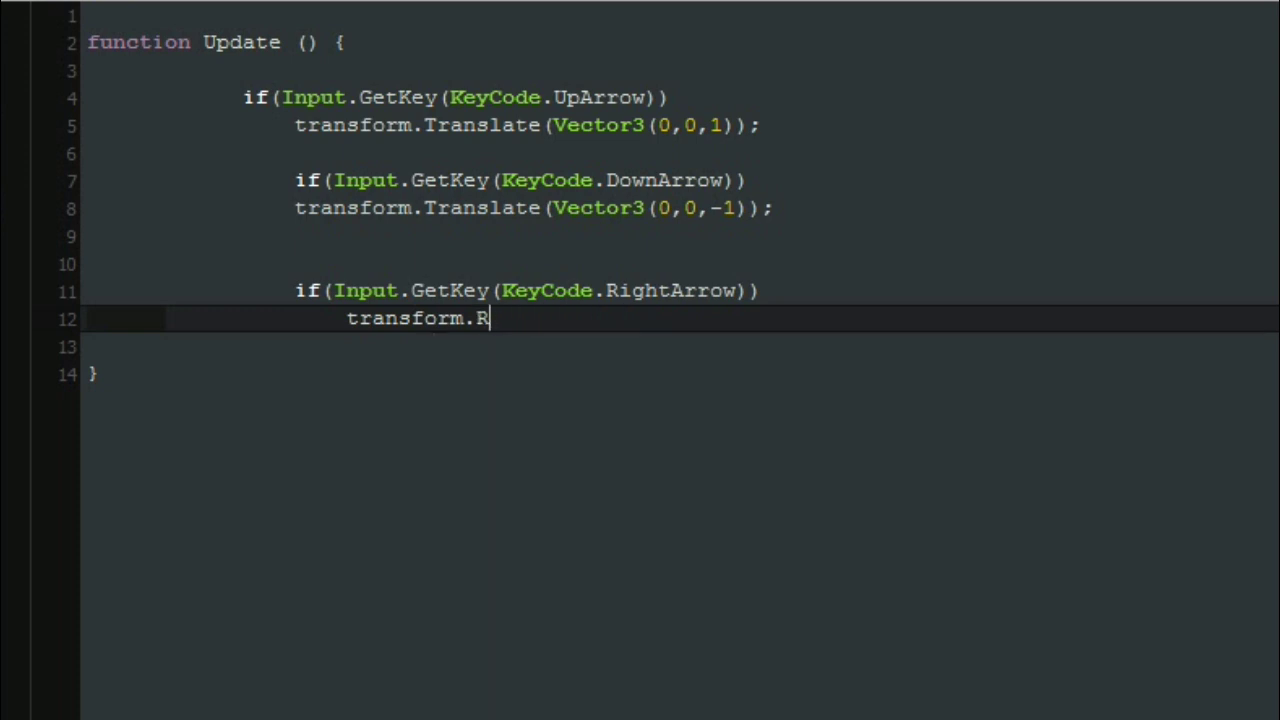
key("BackSpace")
type("roata")
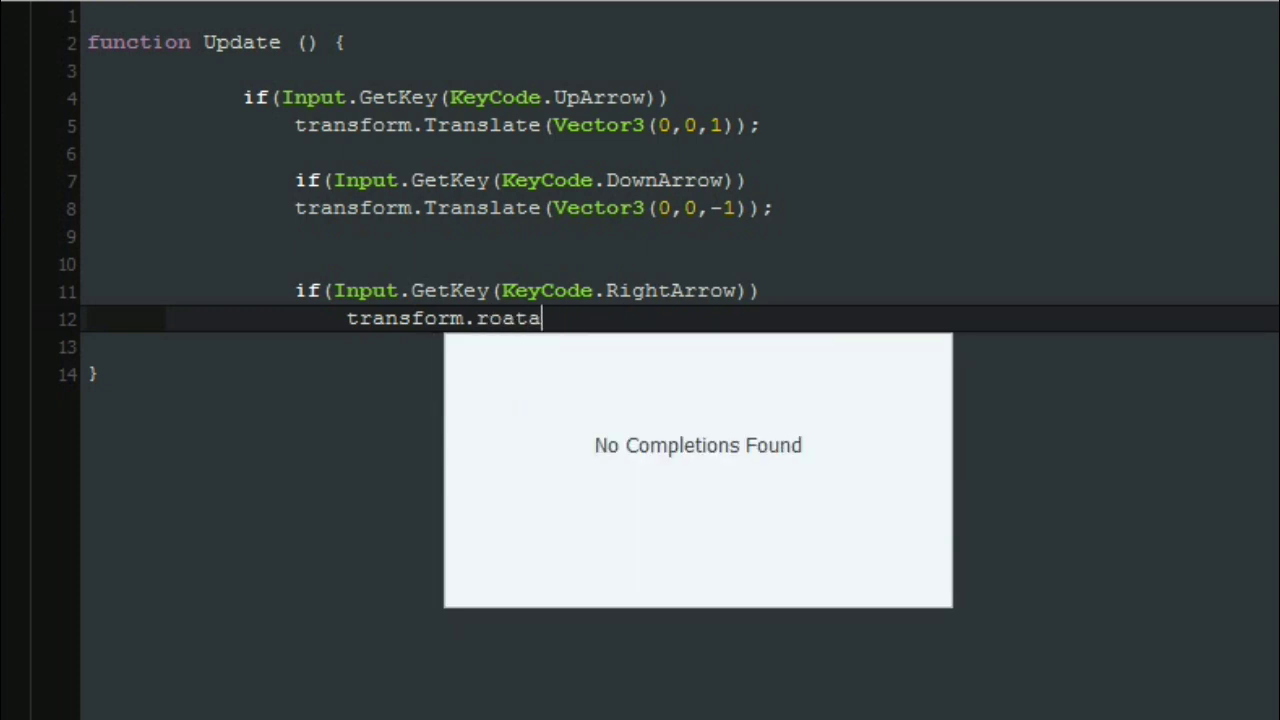
key("BackSpace")
key("BackSpace")
key("BackSpace")
type("ta")
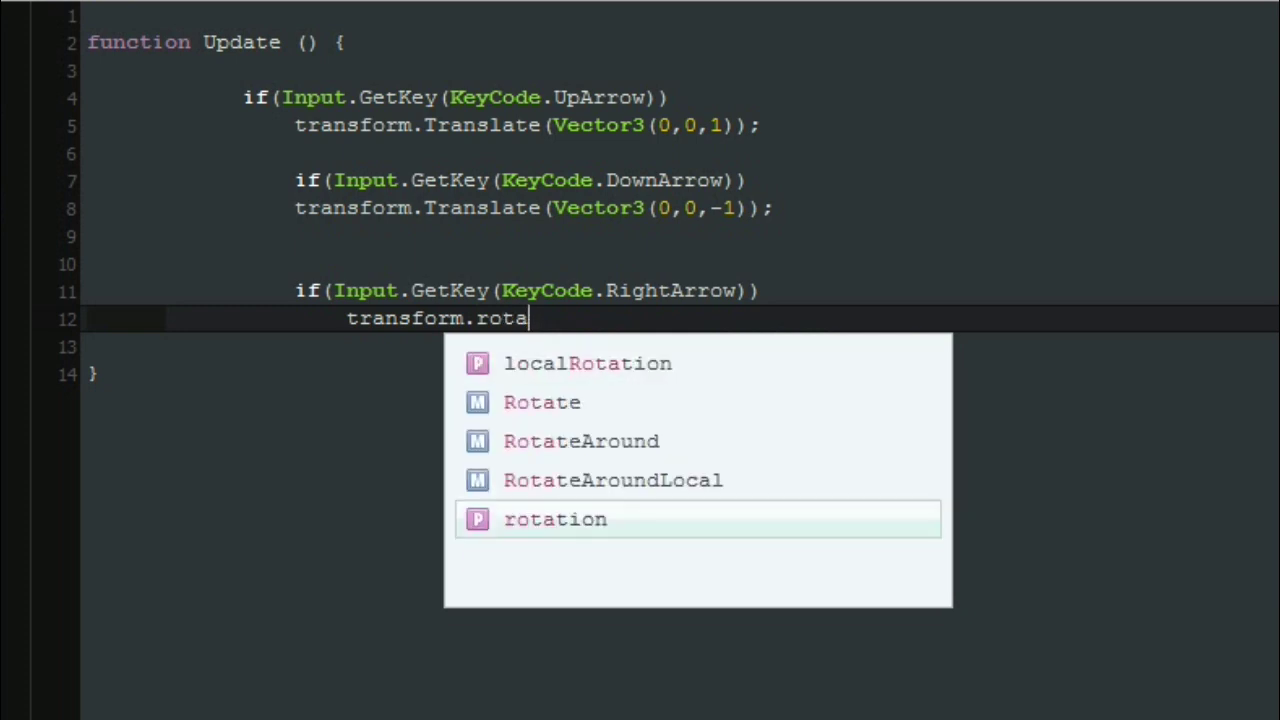
type("te")
key("Return")
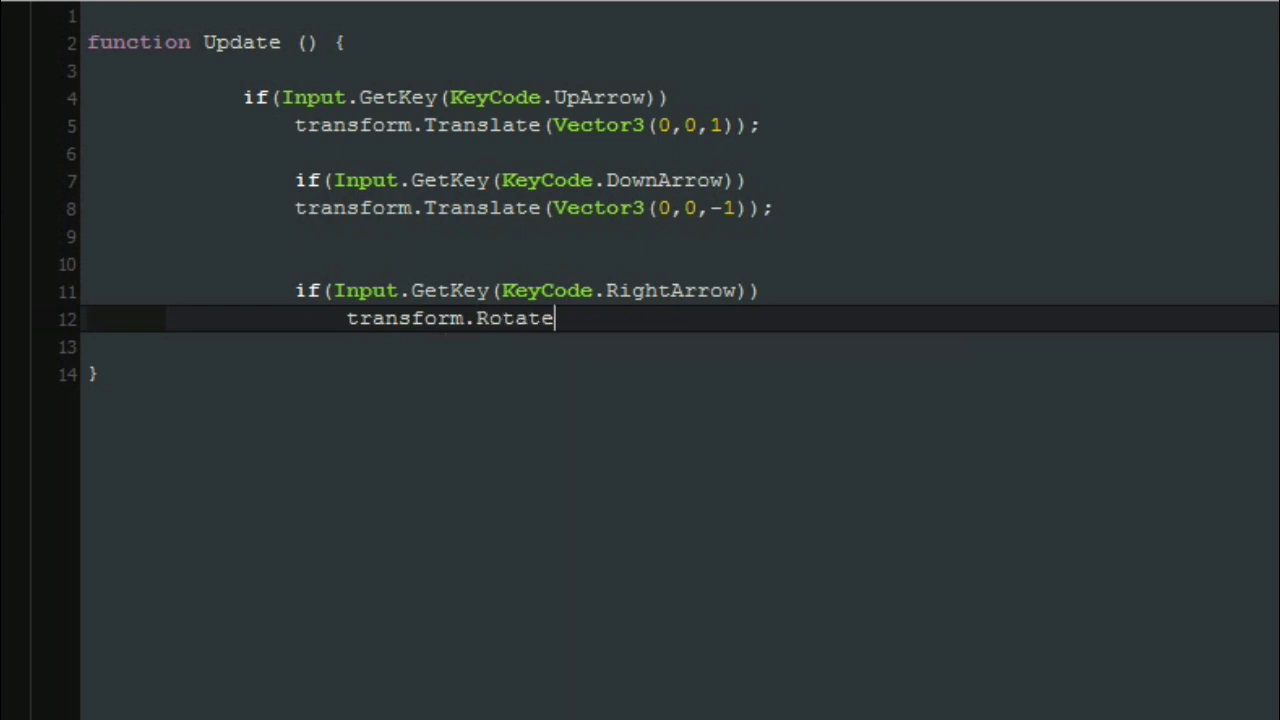
type("(ve")
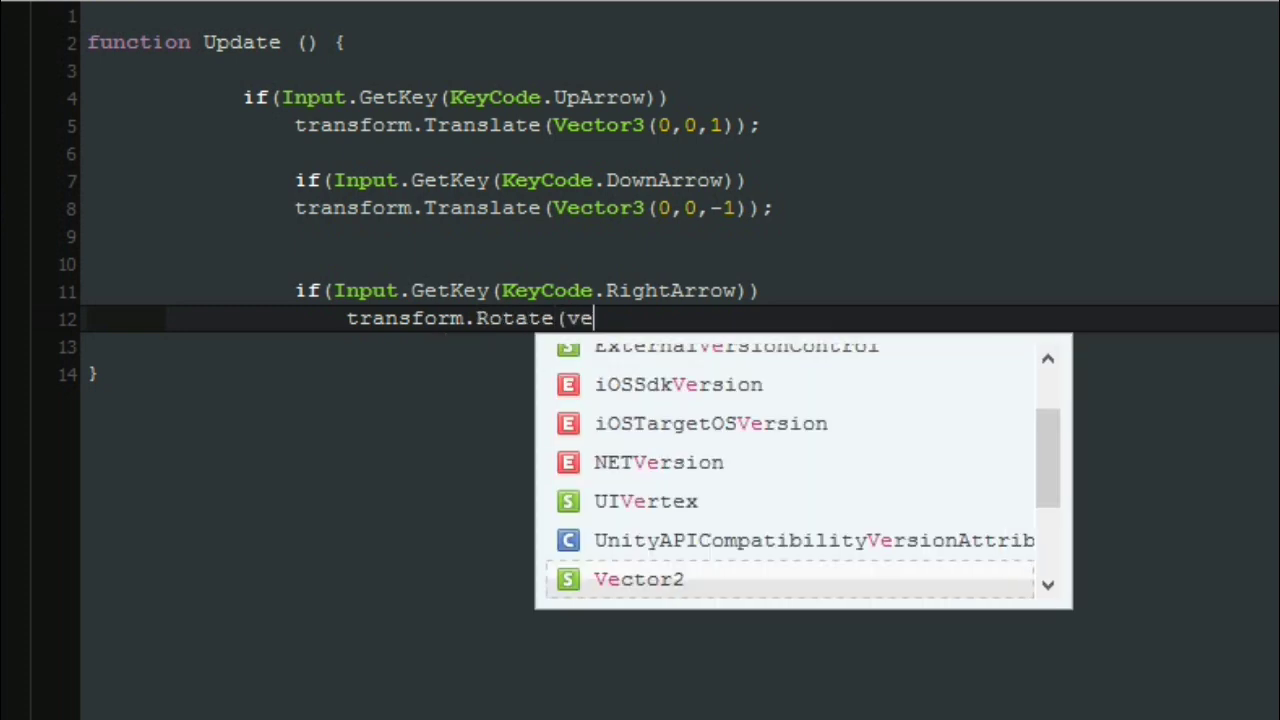
type("c")
key("Down")
key("Return")
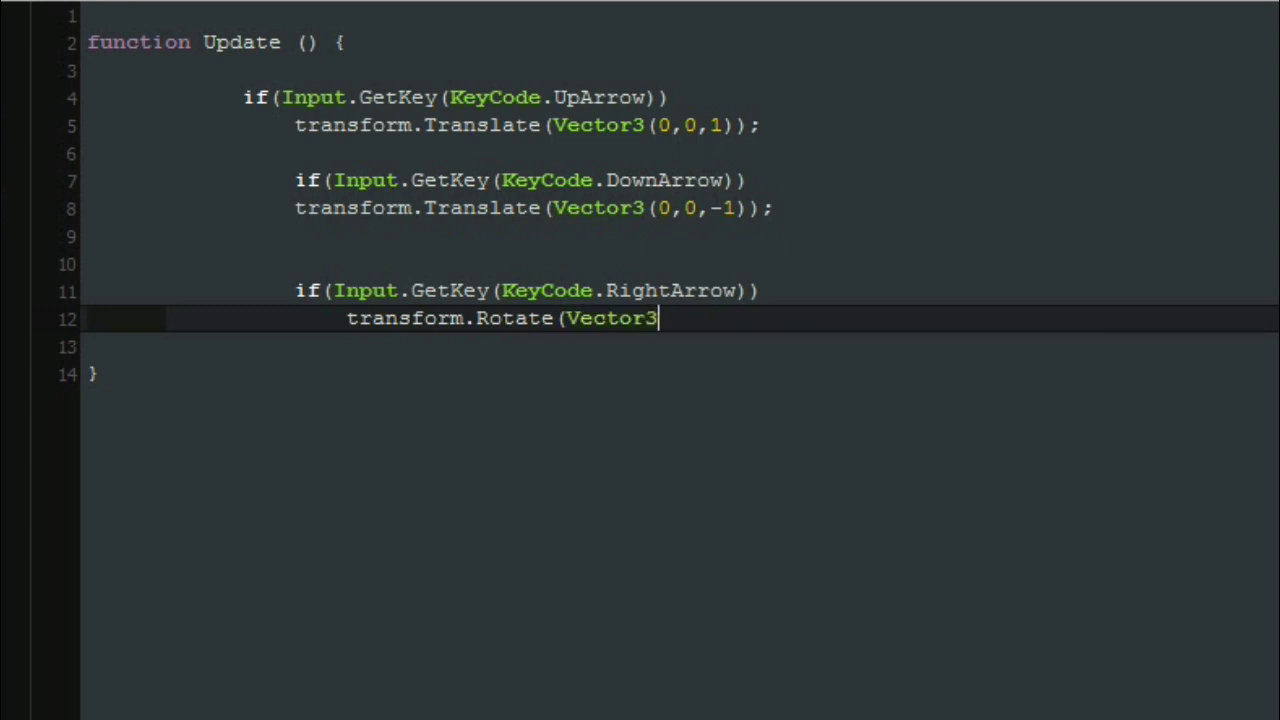
type("(")
type("0,0")
key("BackSpace")
type("1")
type(",0))")
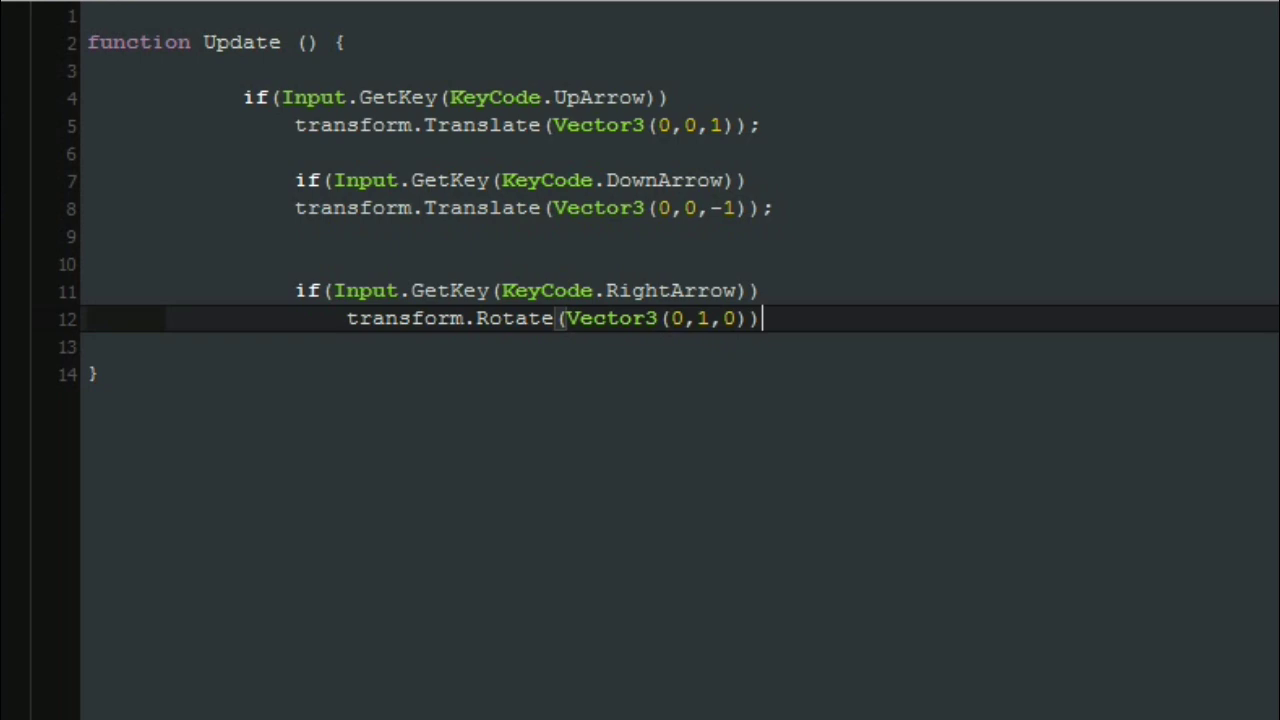
type(";")
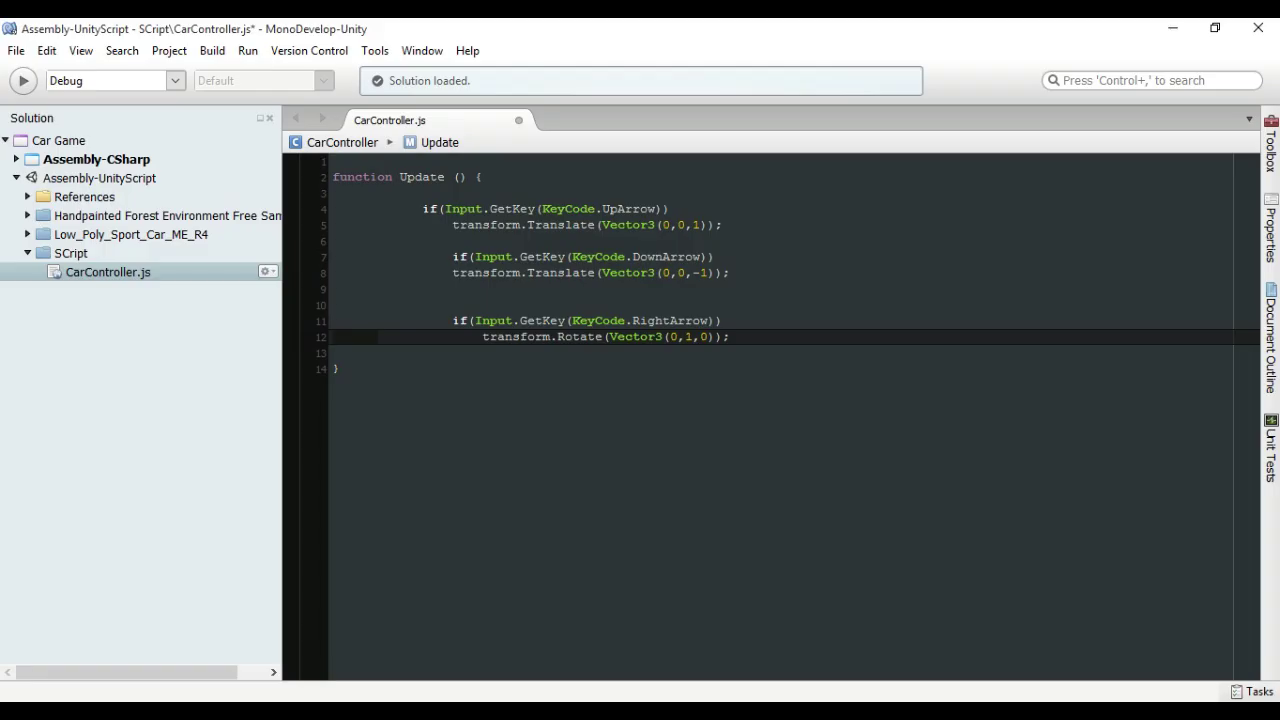
key("ctrl+s")
Test-drive the car in play mode with the arrow keys, then select turning lines 11–12
key("alt+Tab")
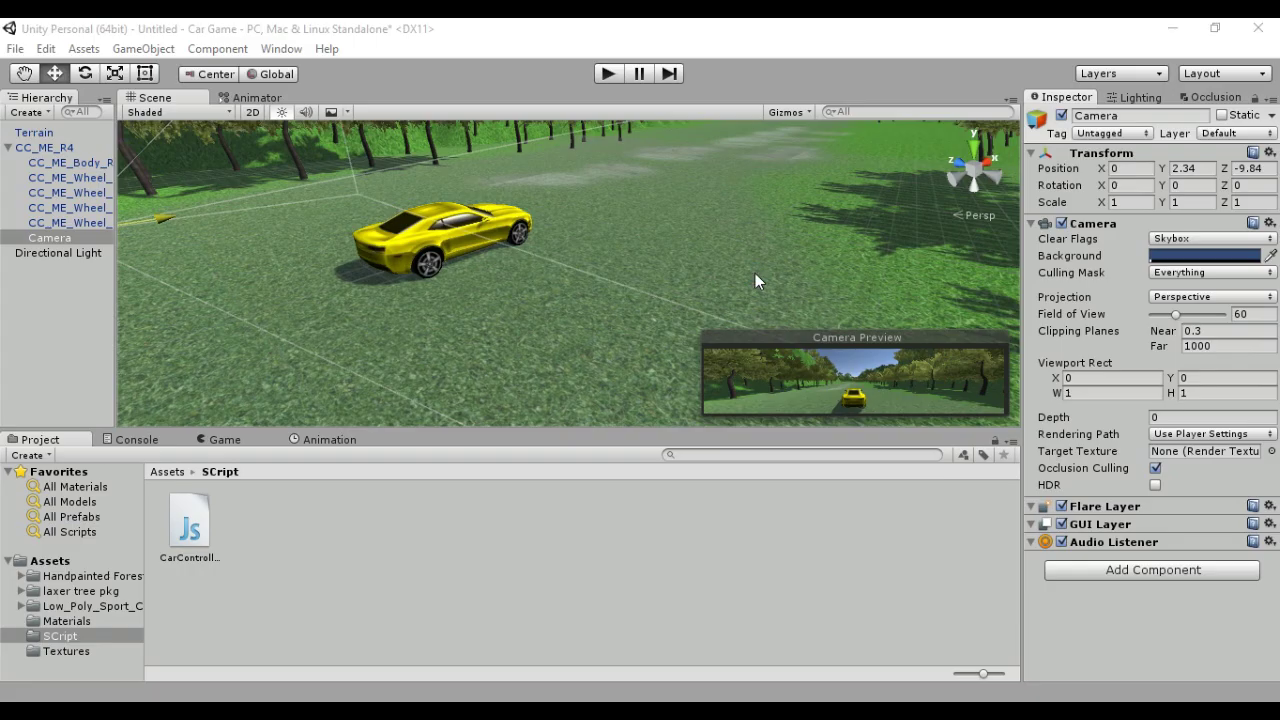
left_click(605, 75)
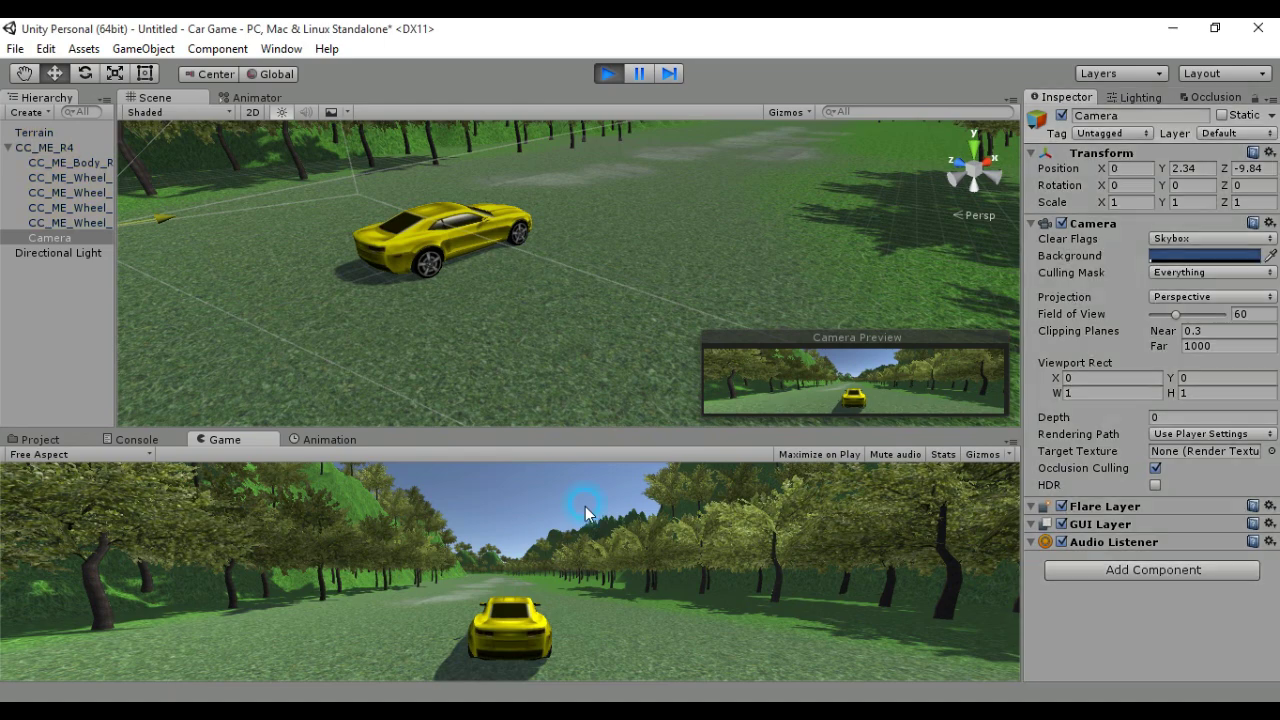
key("Up")
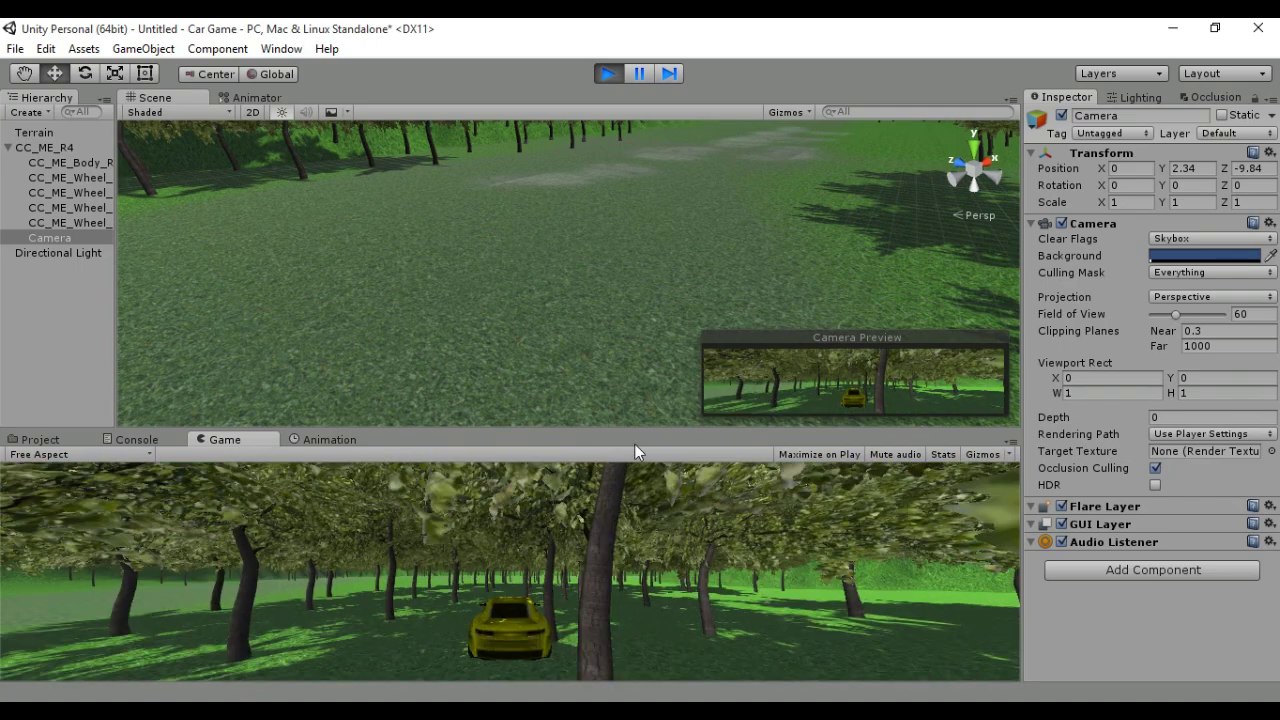
left_click(607, 72)
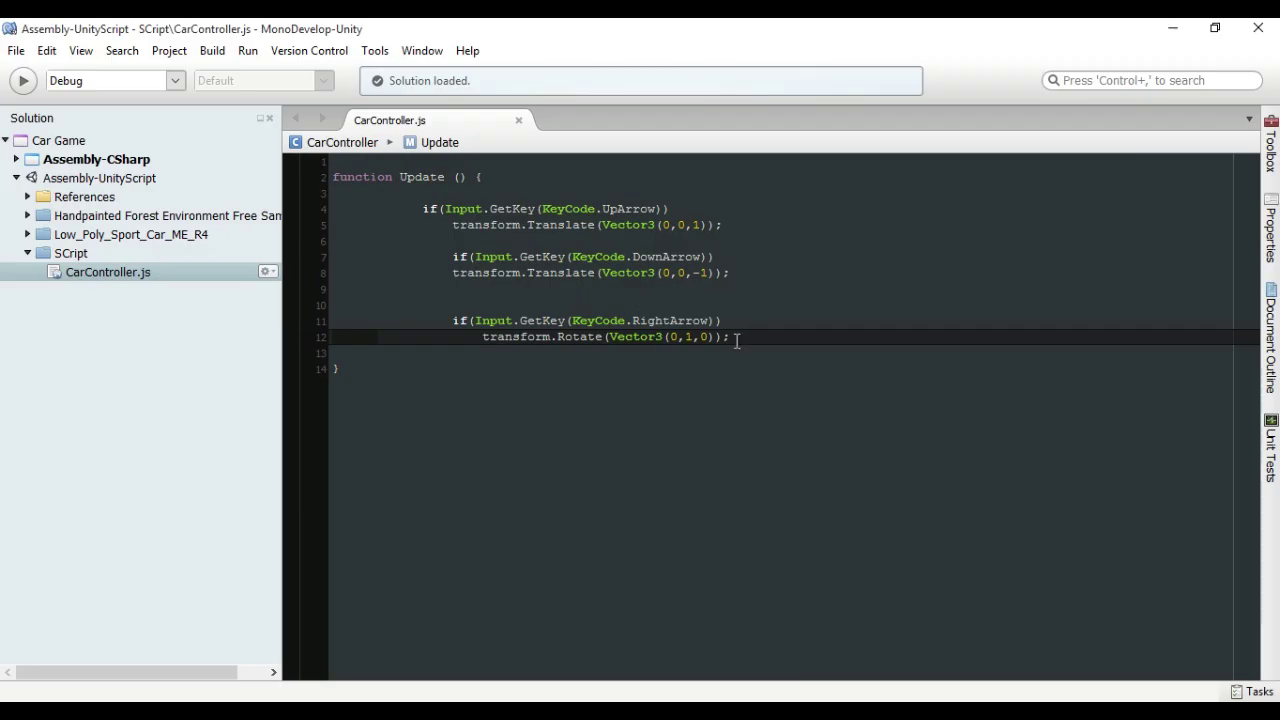
left_click_drag(746, 337, 446, 318)
key("ctrl+c")
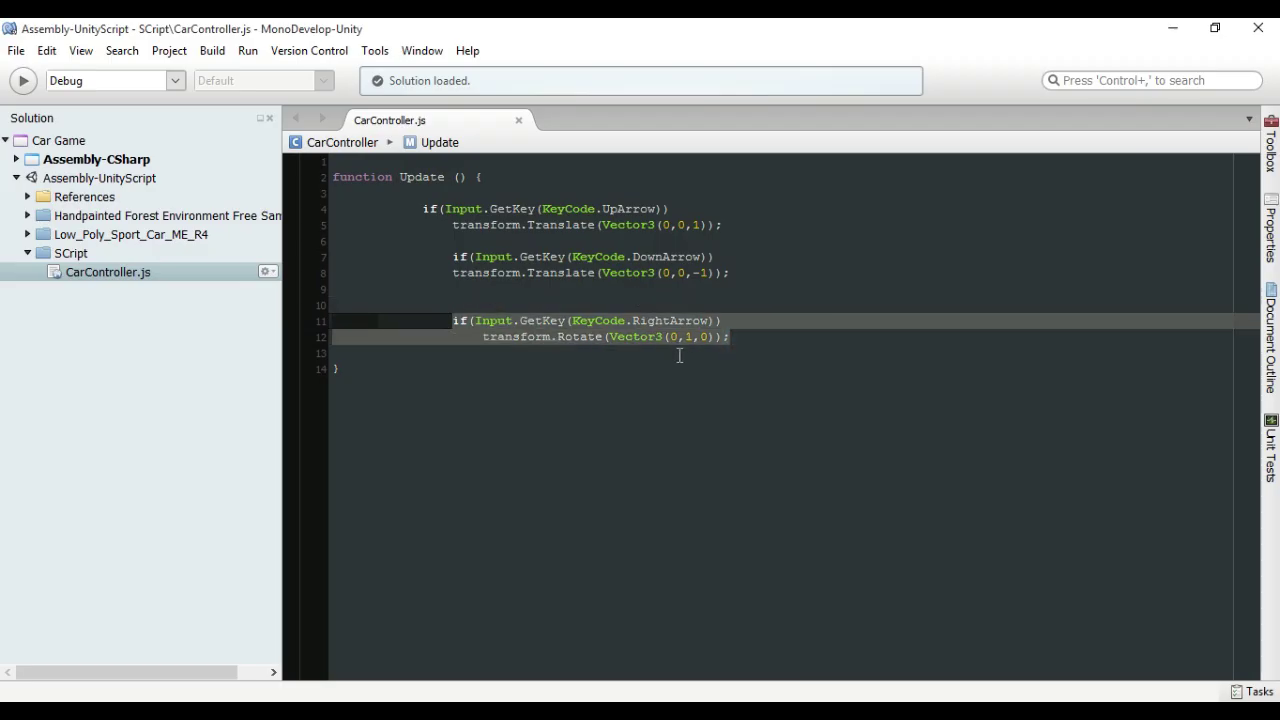
Paste a copy of the turning lines below line 12 and switch its RightArrow to LeftArrow
left_click(763, 339)
key("Return")
key("Return")
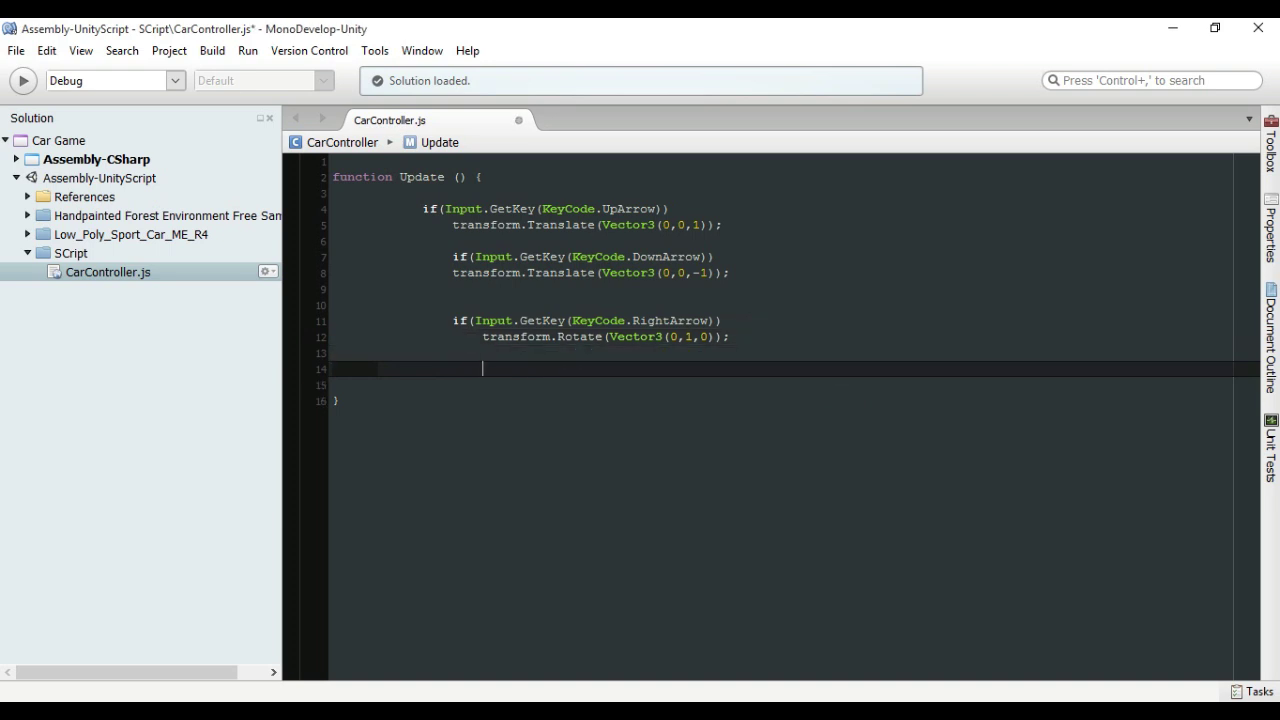
key("ctrl+v")
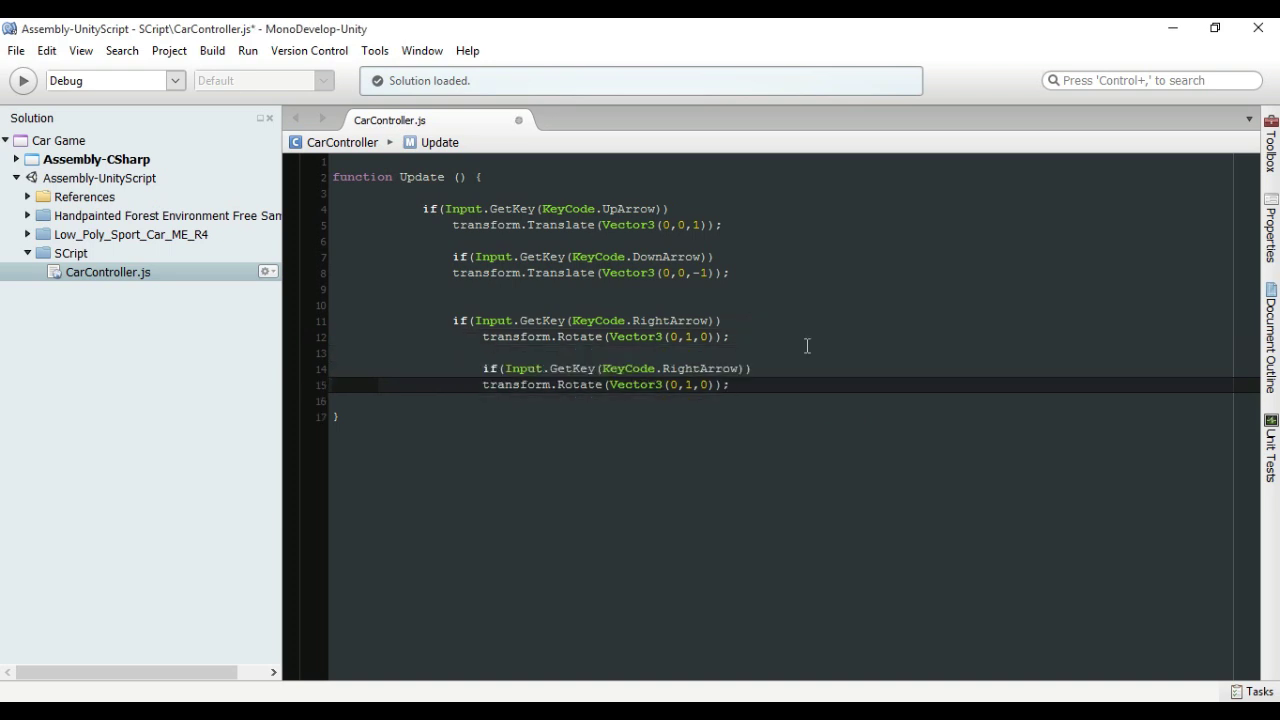
double_click(691, 368)
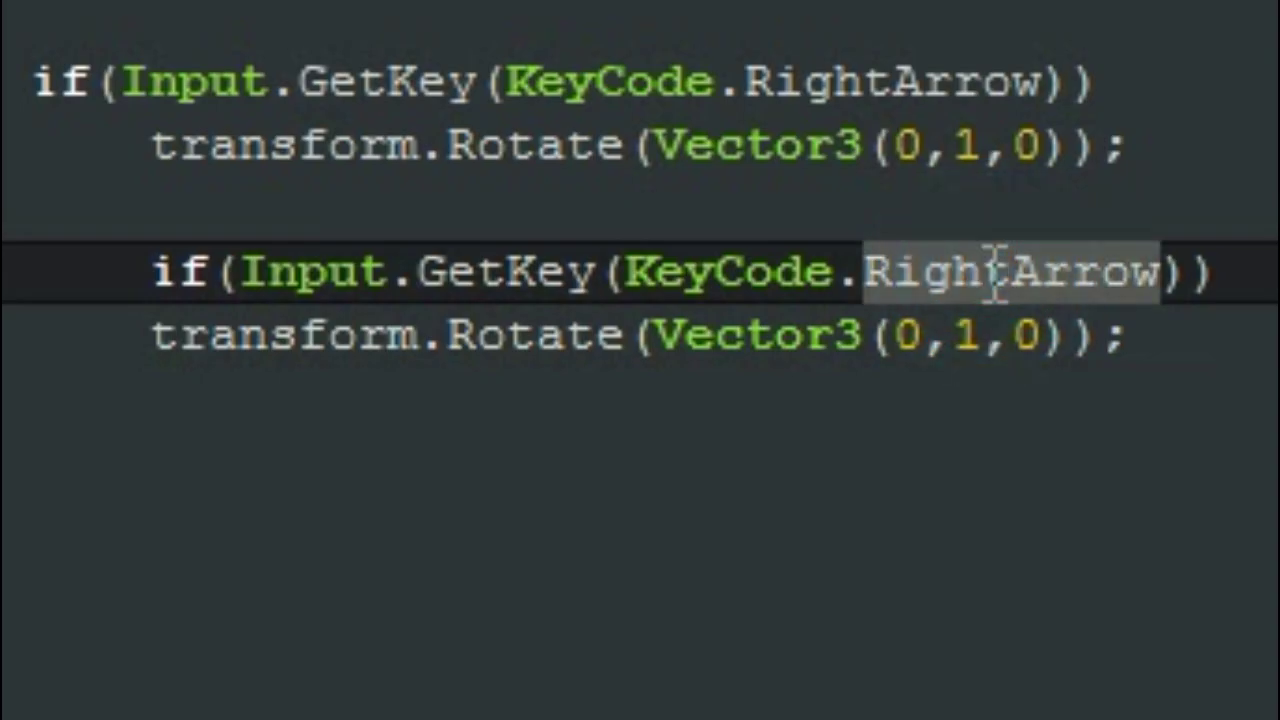
type("le")
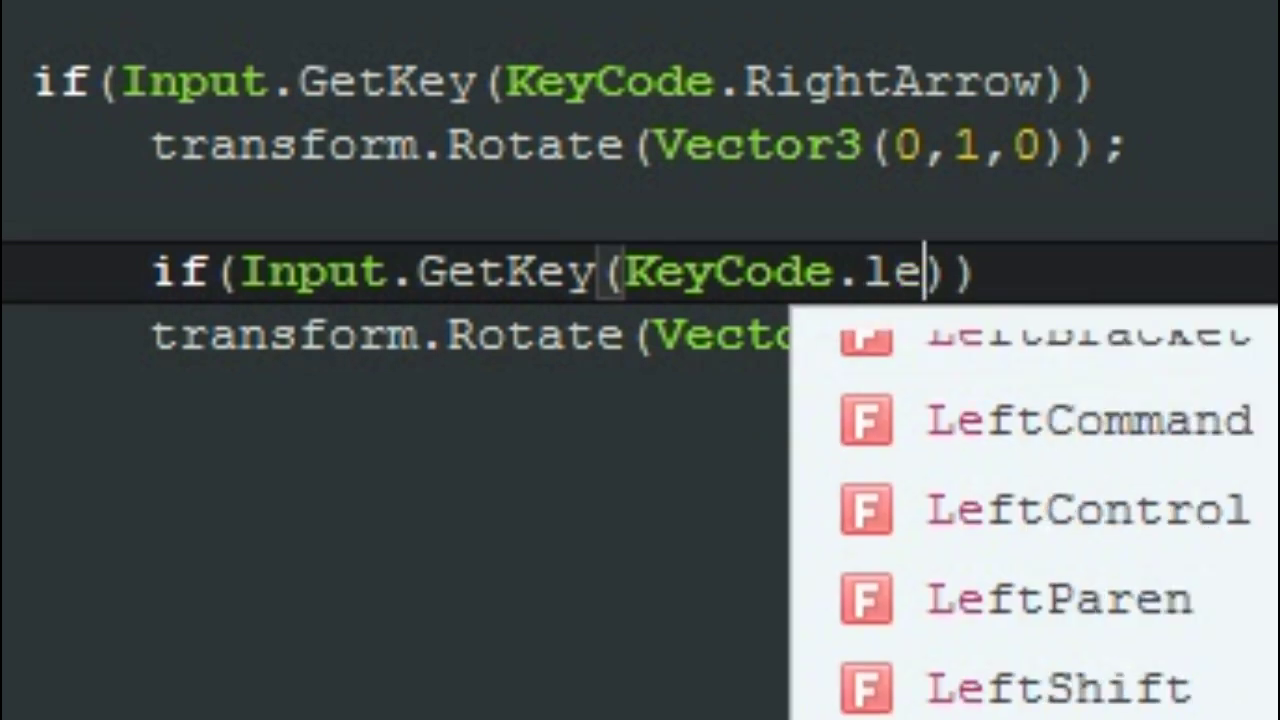
type("ft")
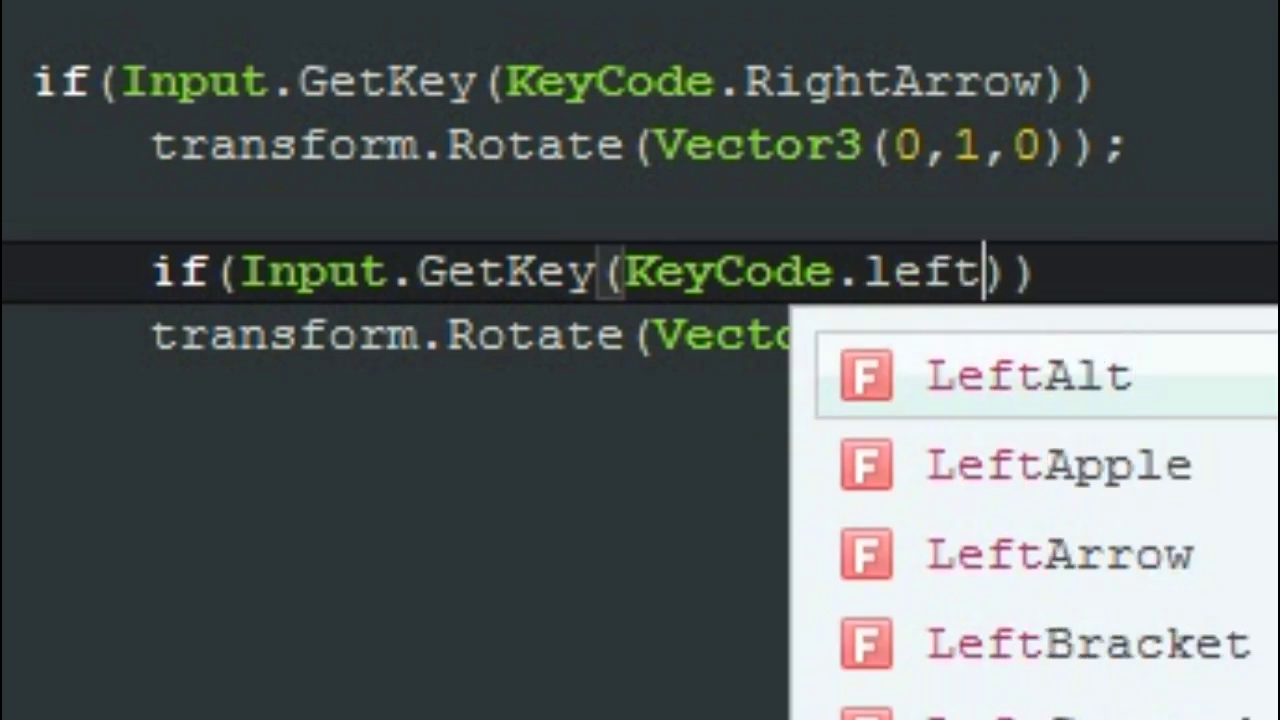
key("Down")
key("Down")
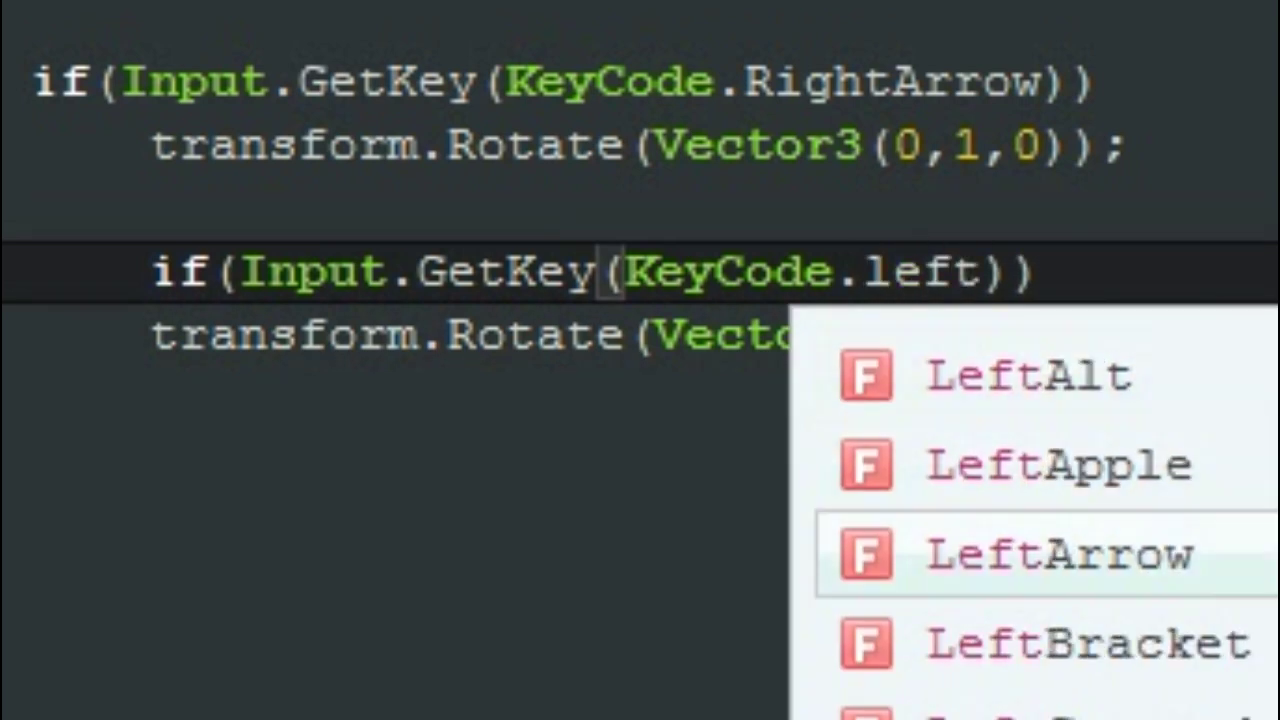
key("Return")
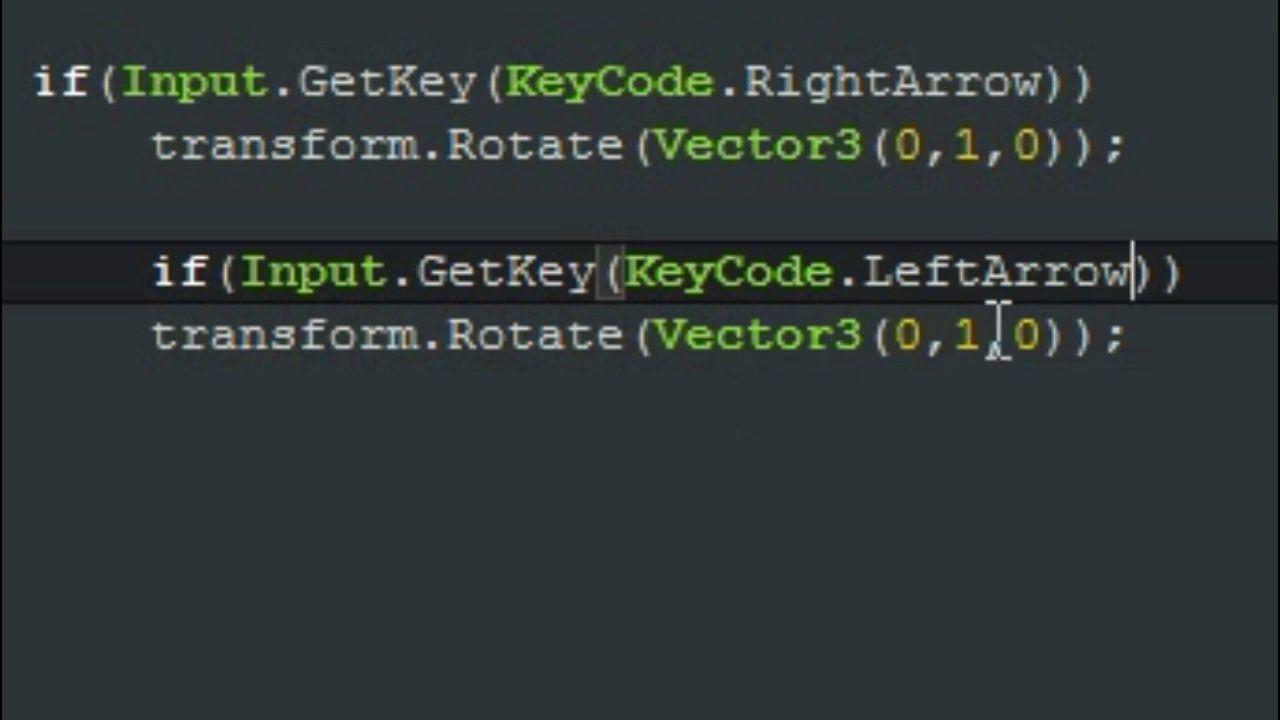
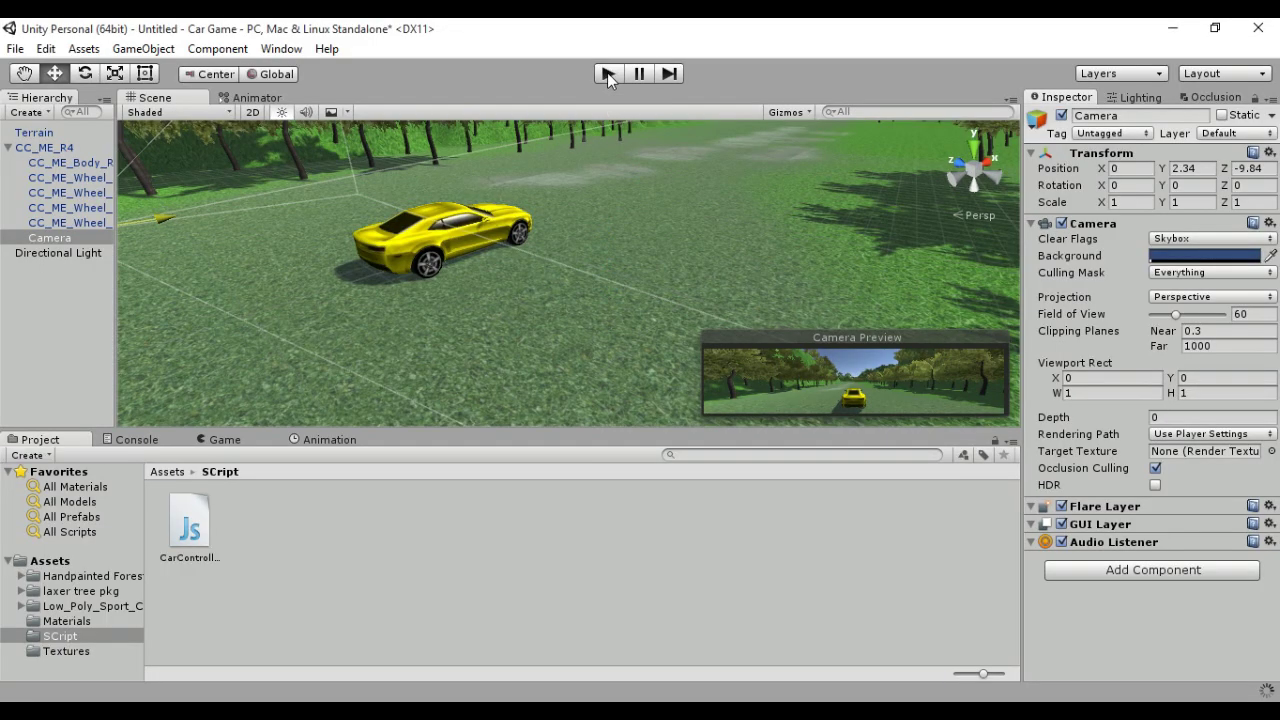
Start the game to try the new left-arrow steering
left_click(607, 73)
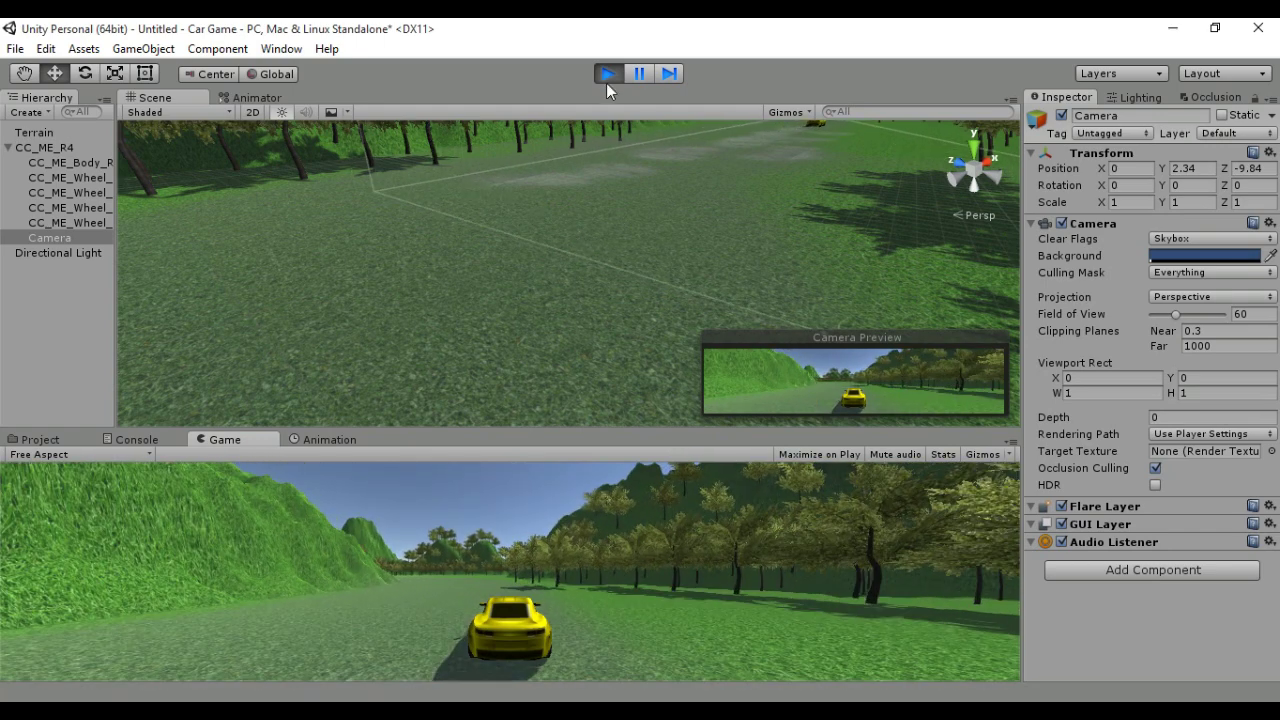
Stop the game and raise CC_ME_R4 to a Y position of 4.01
left_click(607, 78)
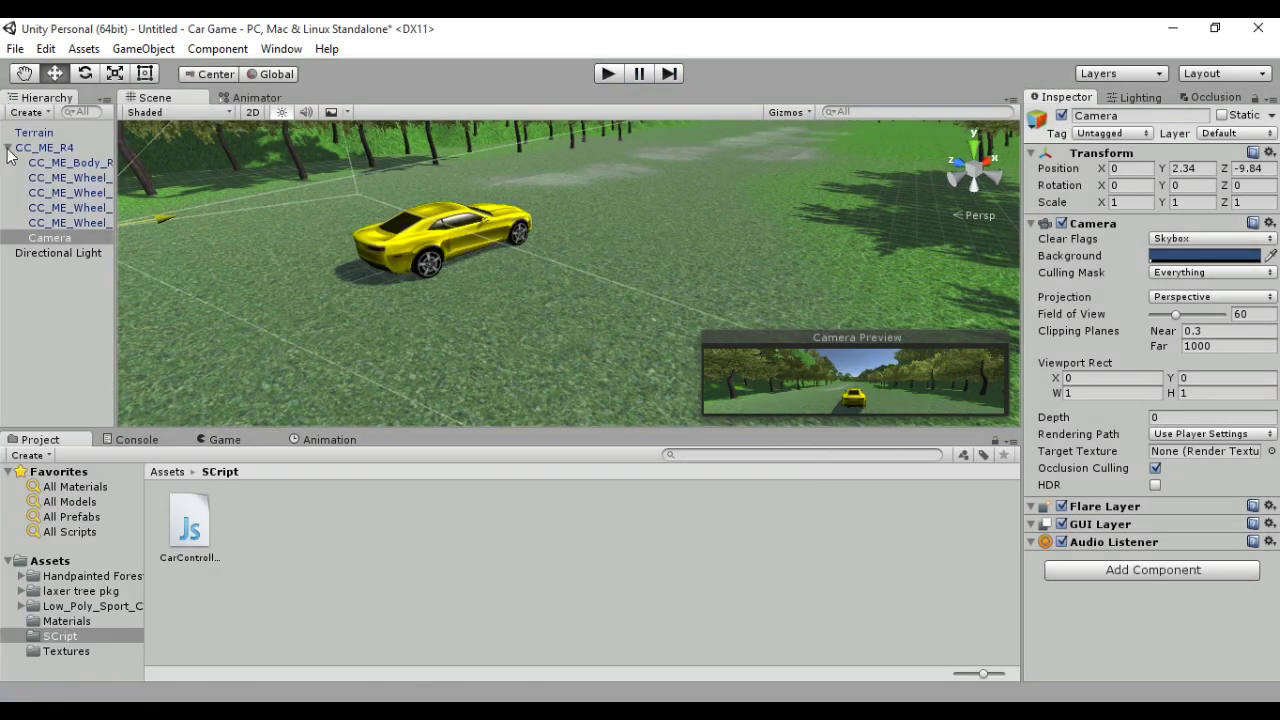
left_click(8, 148)
left_click(44, 147)
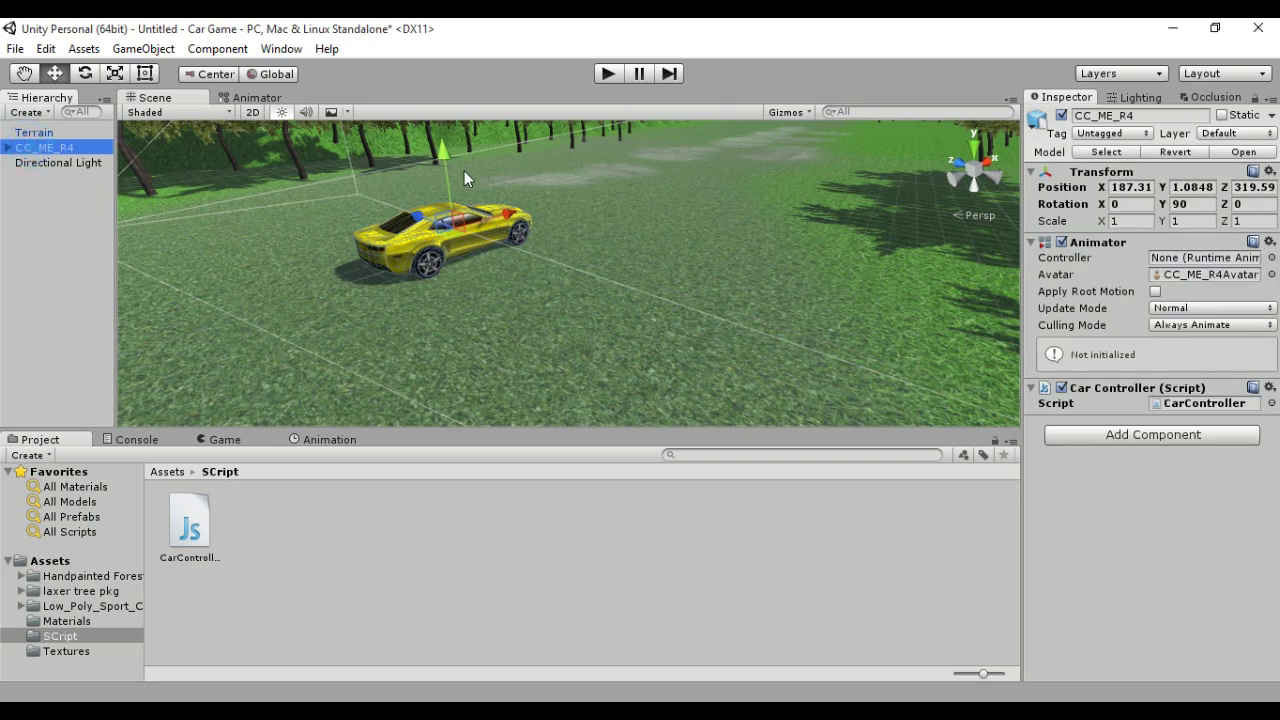
left_click_drag(444, 153, 444, 89)
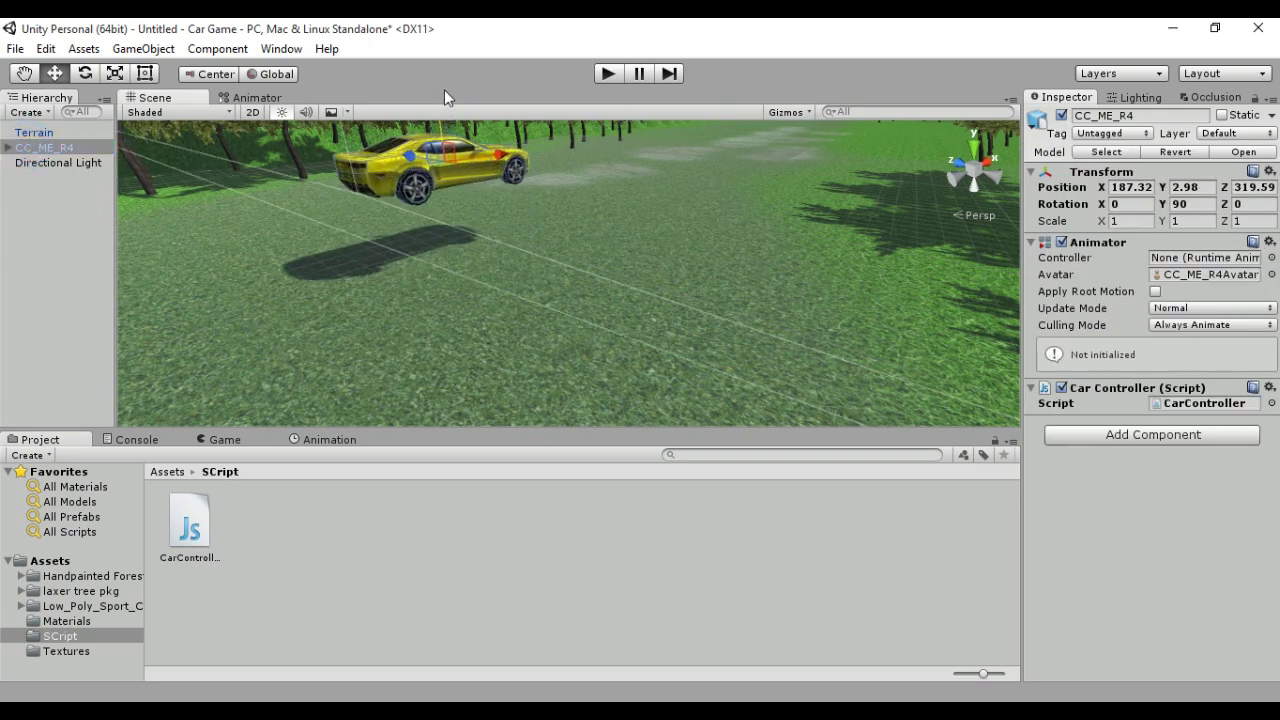
Test-drive the raised car forward along the forest road, then stop the game
left_click(609, 73)
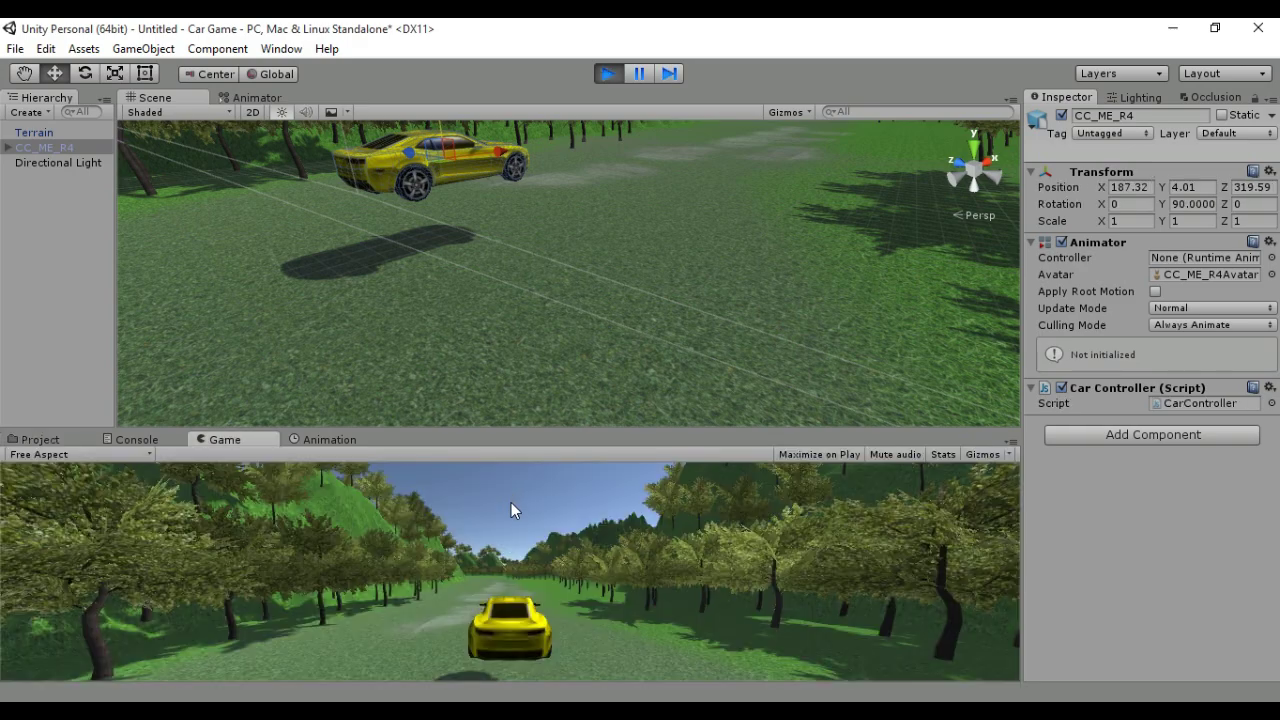
key("Up")
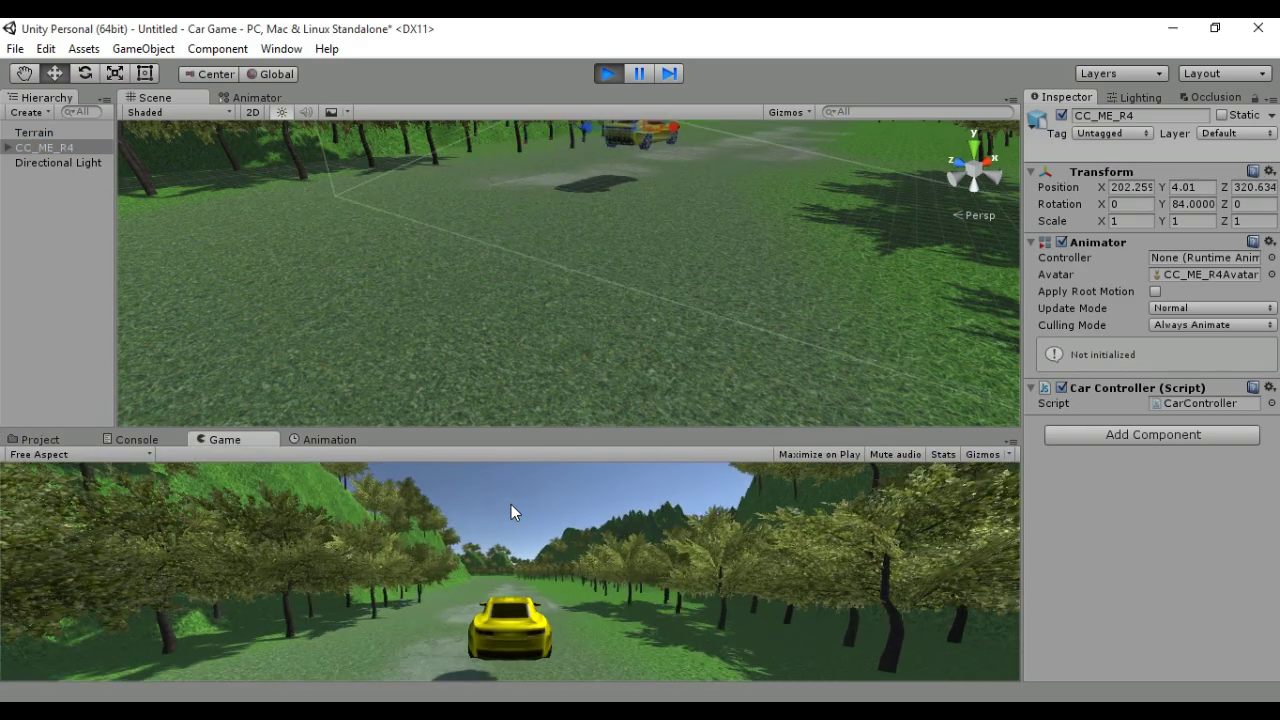
key("Up")
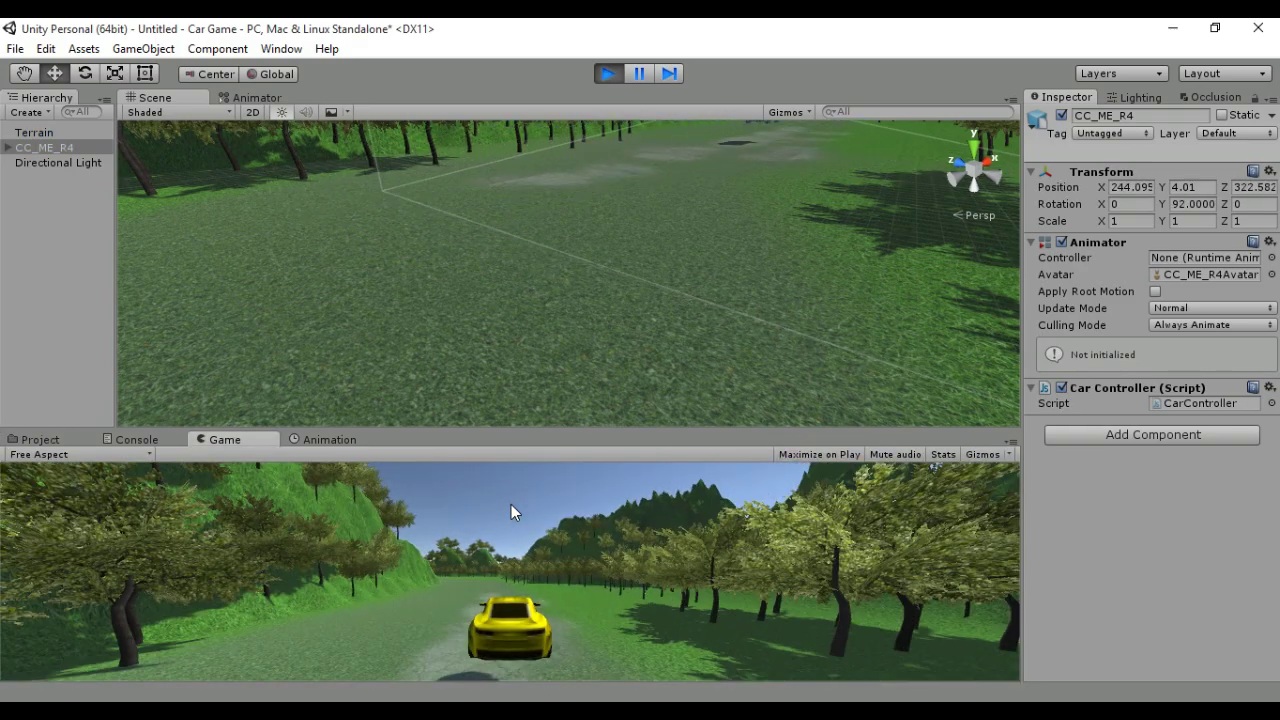
left_click(607, 73)
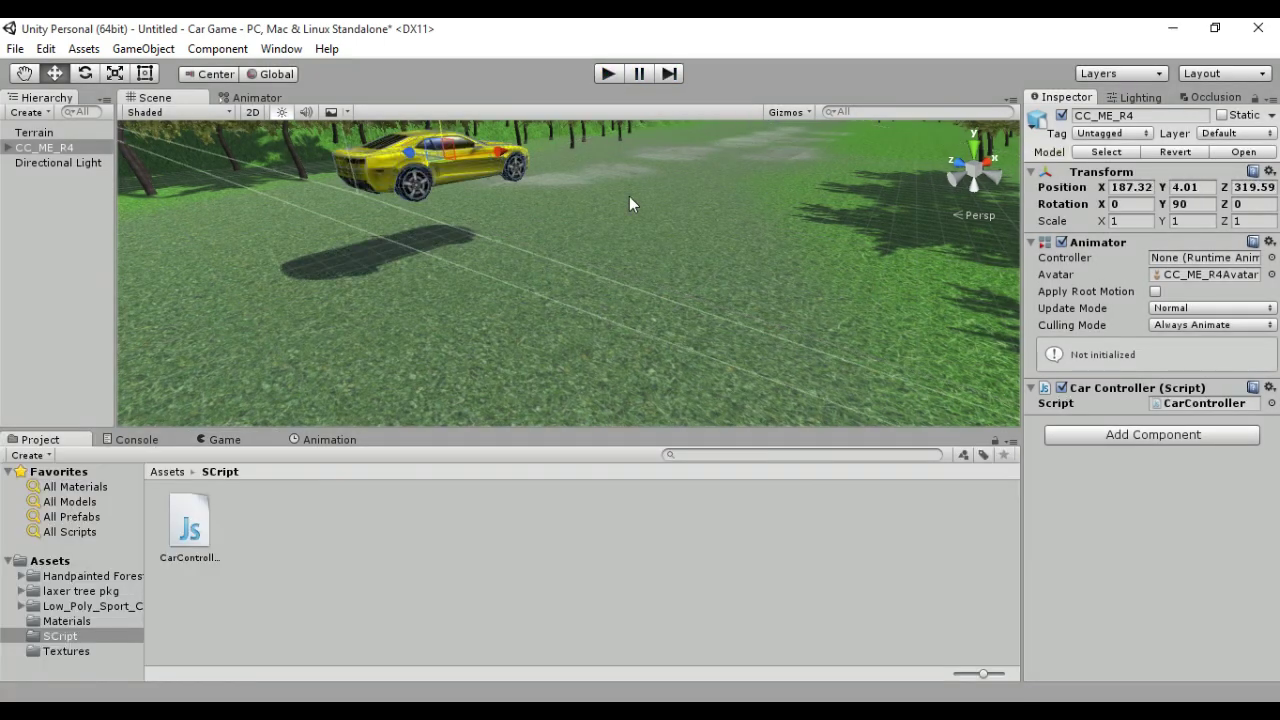
Add a Physics > Rigidbody component to CC_ME_R4, giving it mass 1 and gravity
mouse_move(508, 220)
left_mouse_down("alt")
mouse_move(562, 160)
mouse_move(589, 215)
mouse_move(595, 290)
left_mouse_up("alt")
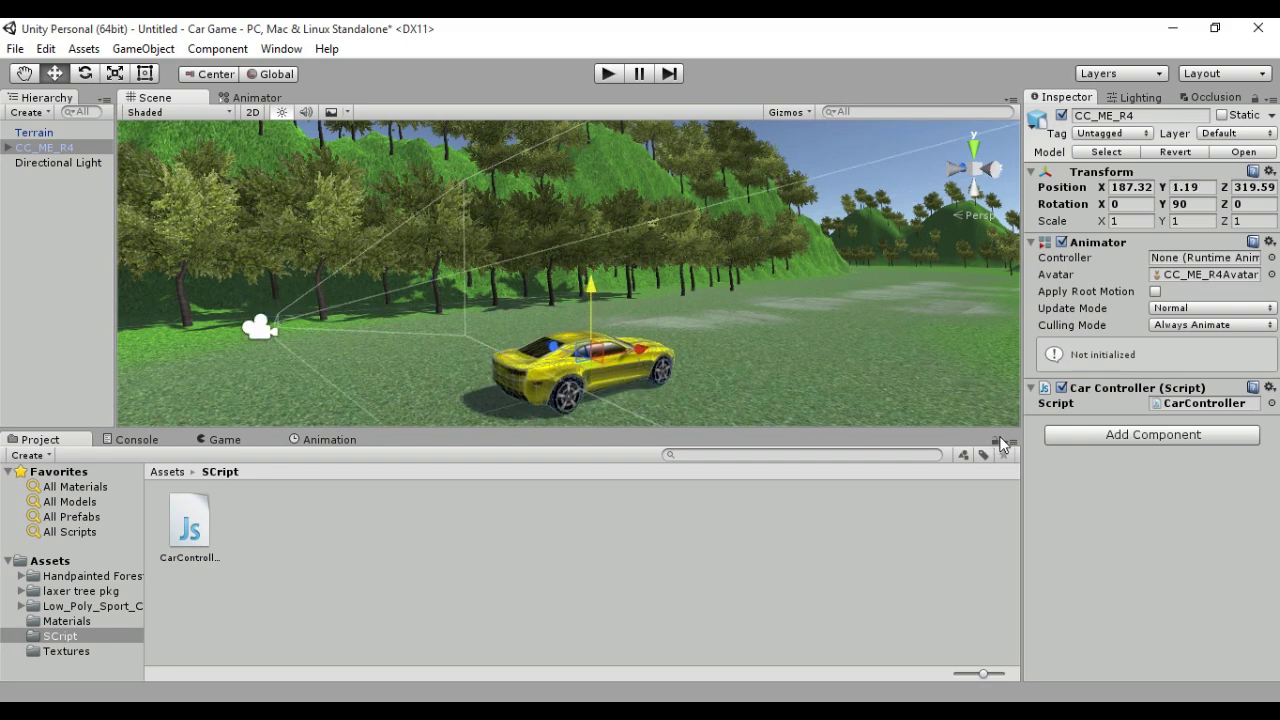
left_click(1159, 434)
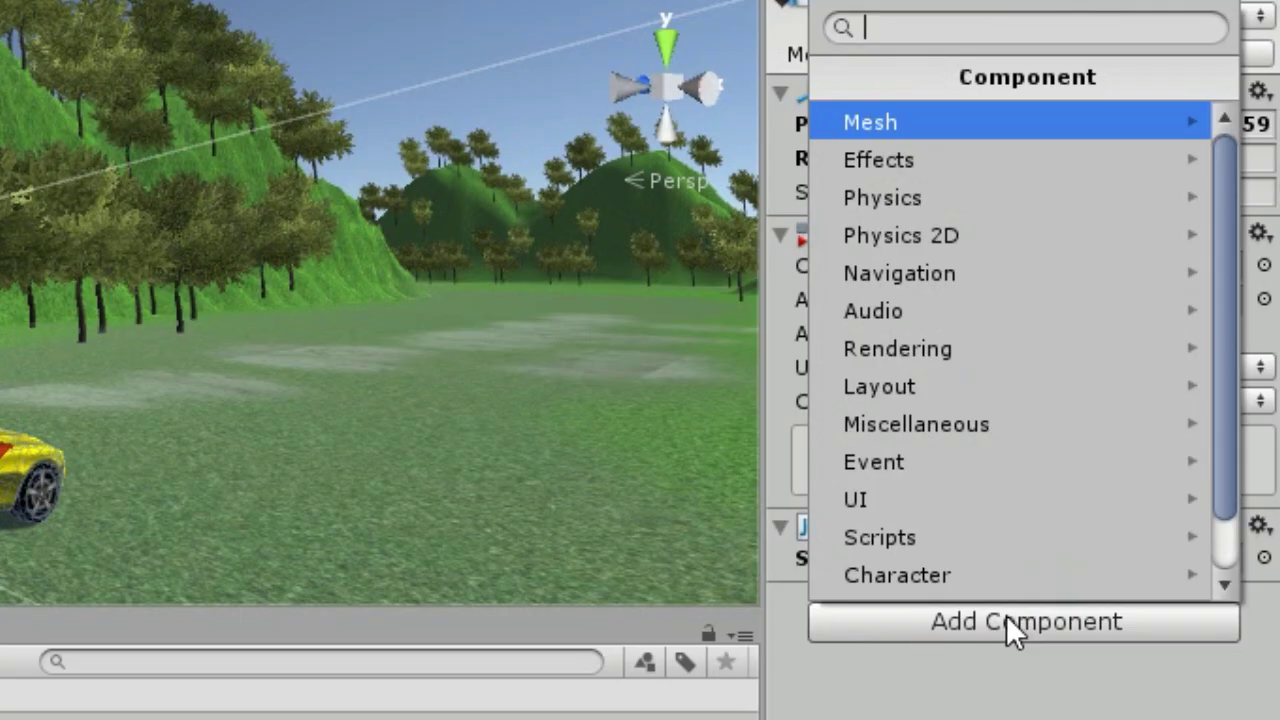
left_click(900, 196)
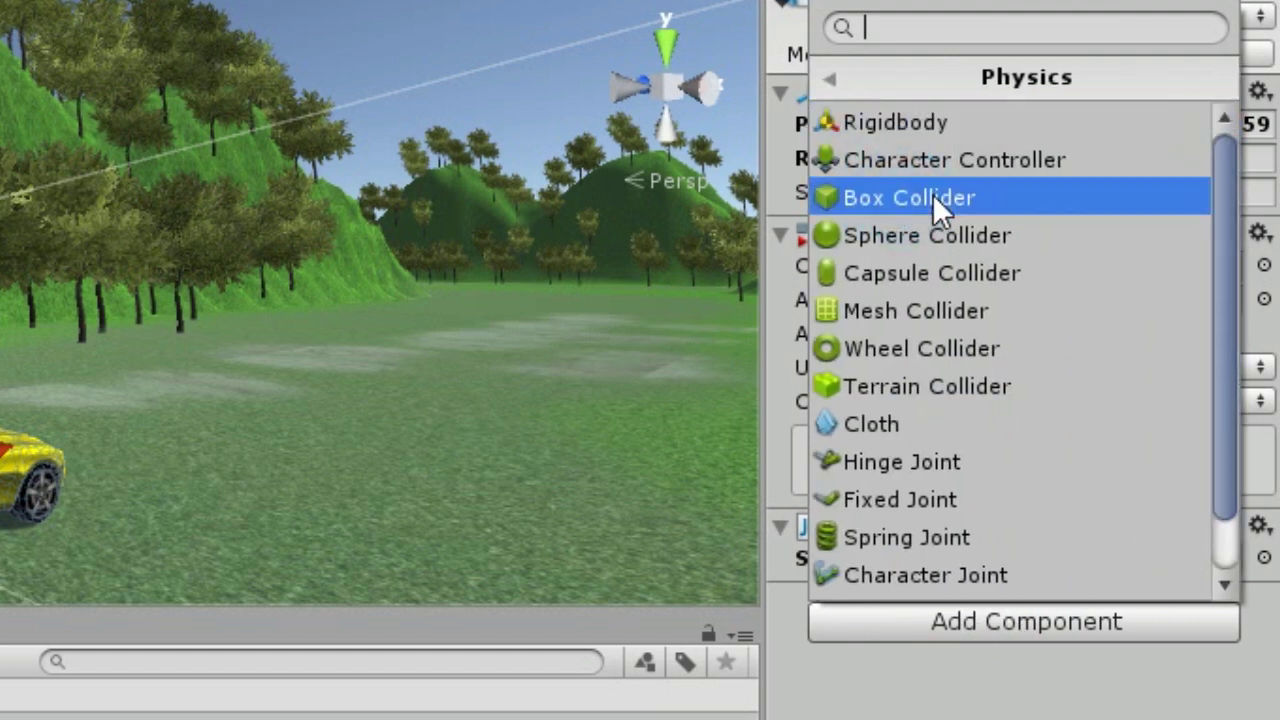
left_click(900, 122)
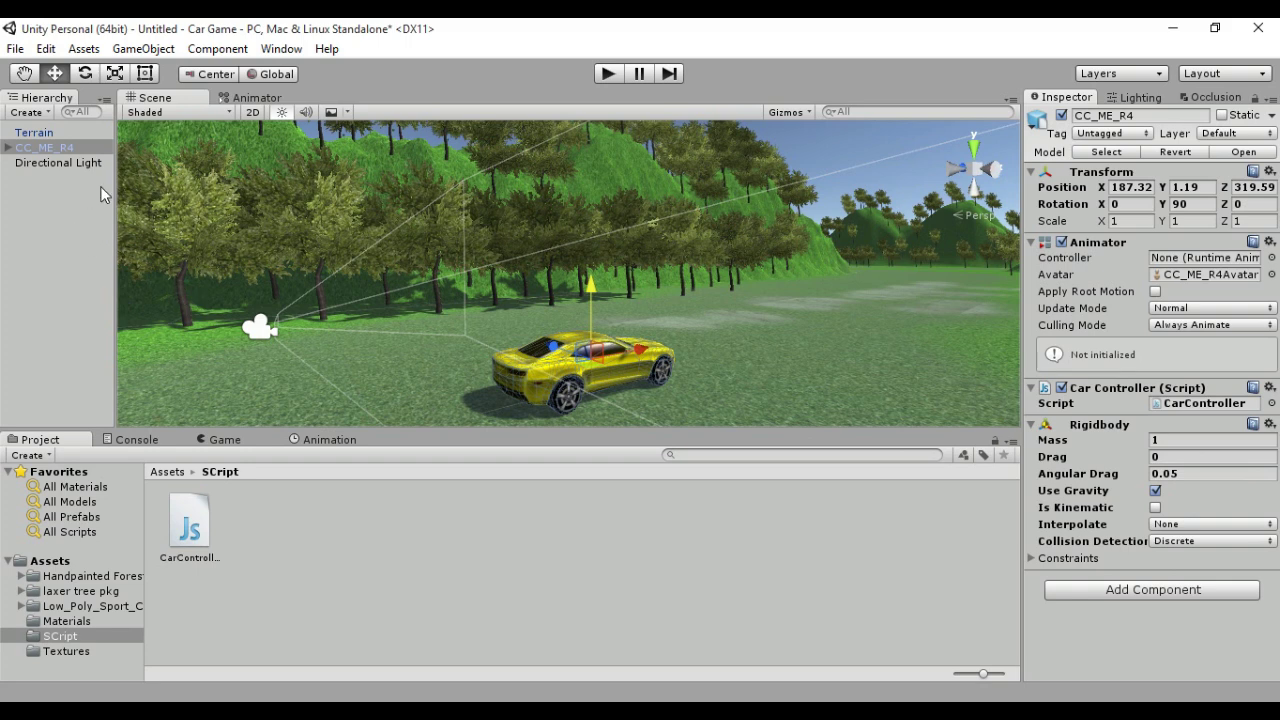
Create a Cube under CC_ME_R4 and stretch it over the car's length and width in Top view
right_click(70, 150)
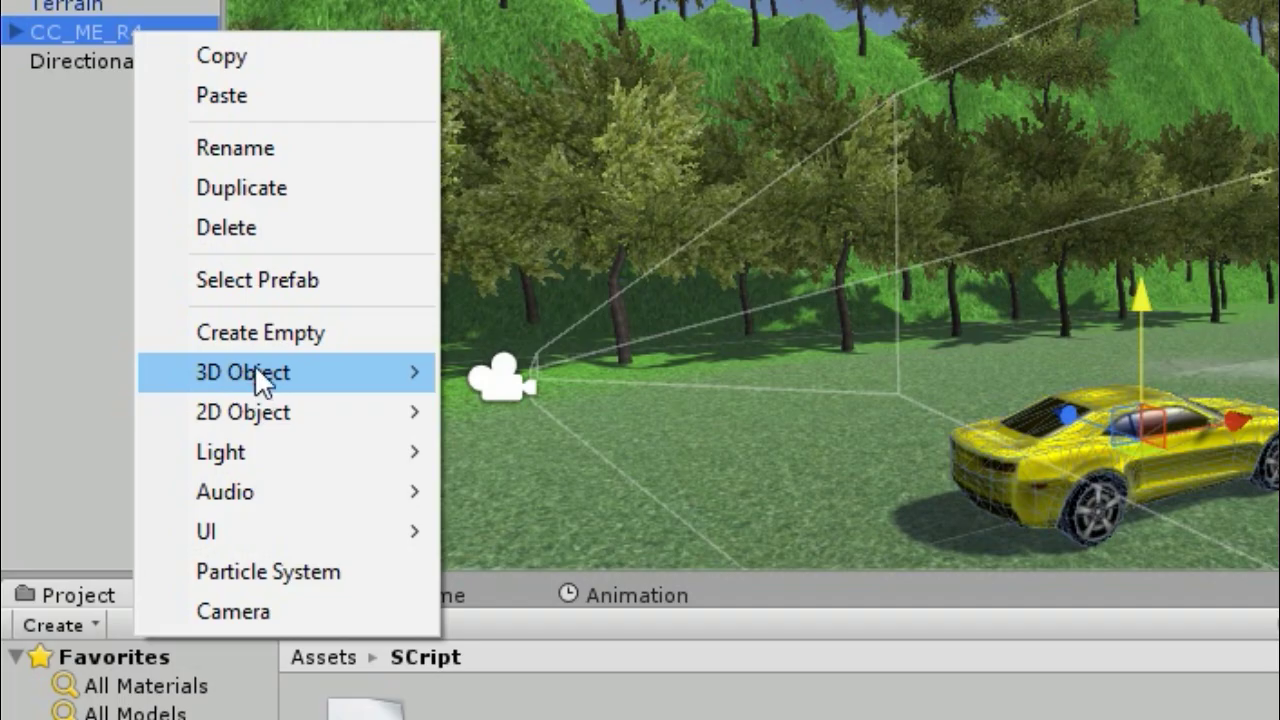
mouse_move(140, 324)
left_click(262, 323)
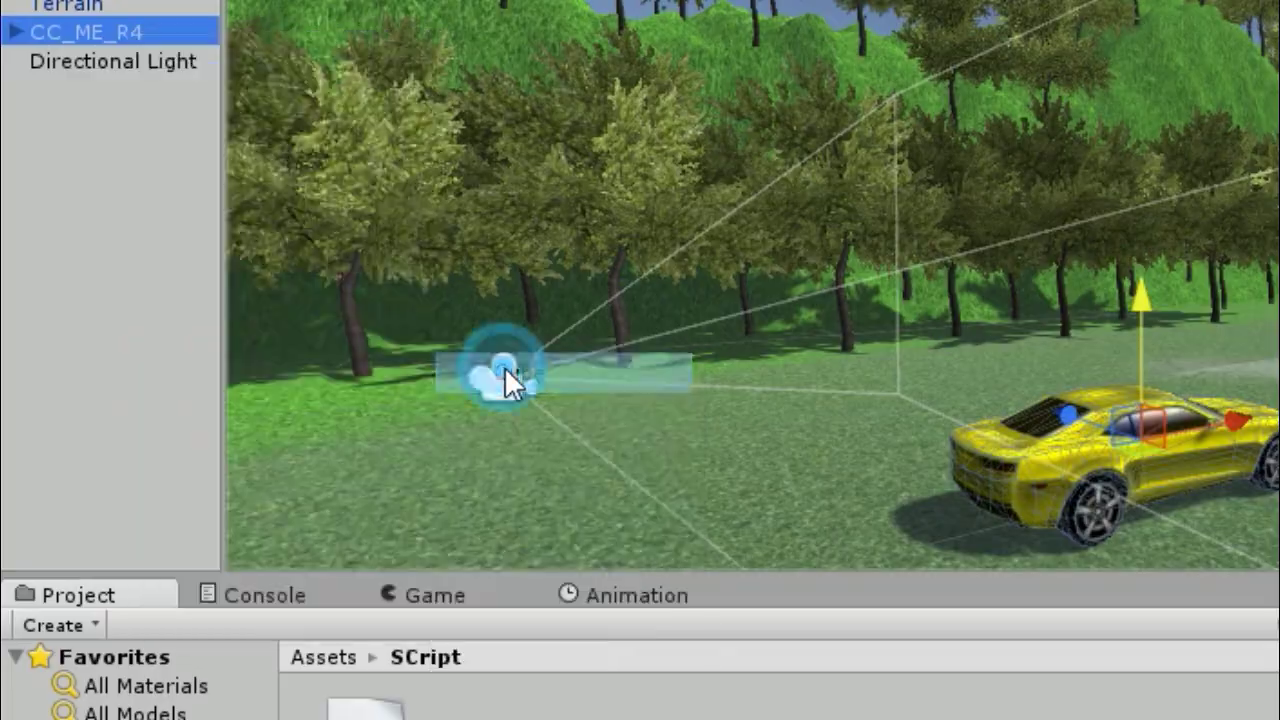
left_click(116, 74)
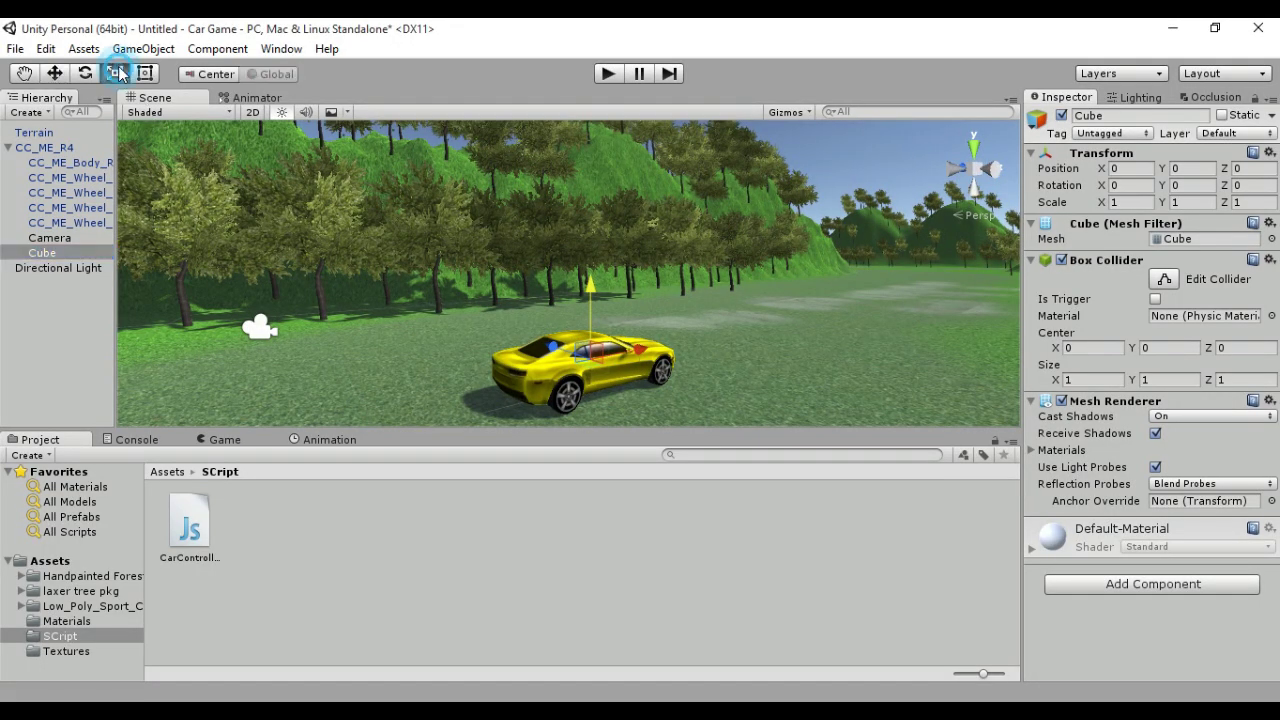
mouse_move(590, 352)
left_mouse_down()
mouse_move(687, 343)
mouse_move(904, 230)
left_mouse_up()
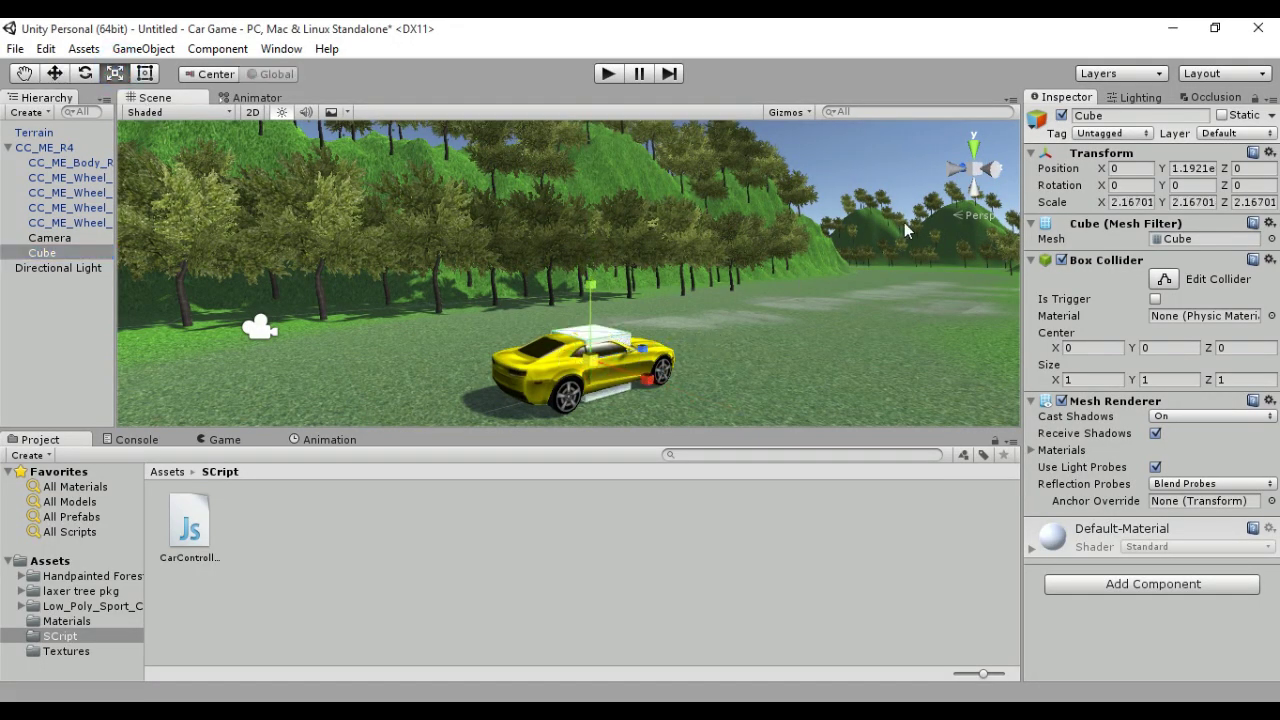
left_click(978, 146)
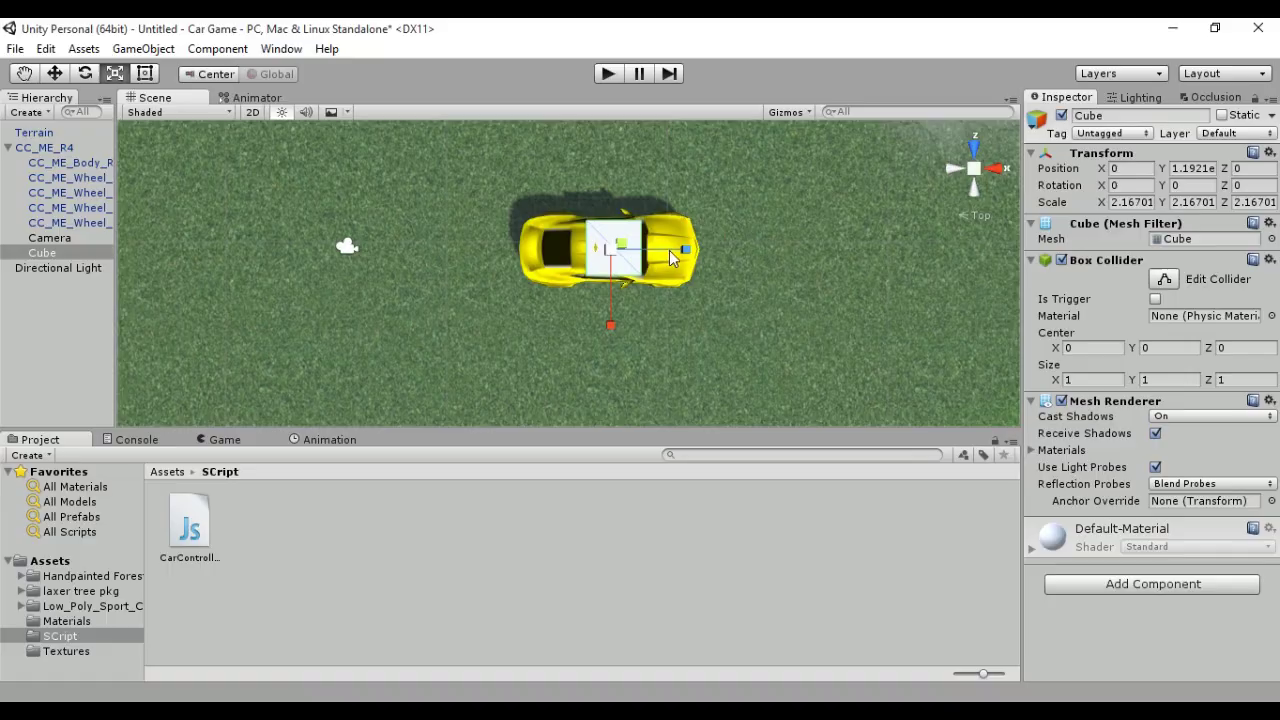
left_click_drag(669, 250, 829, 255)
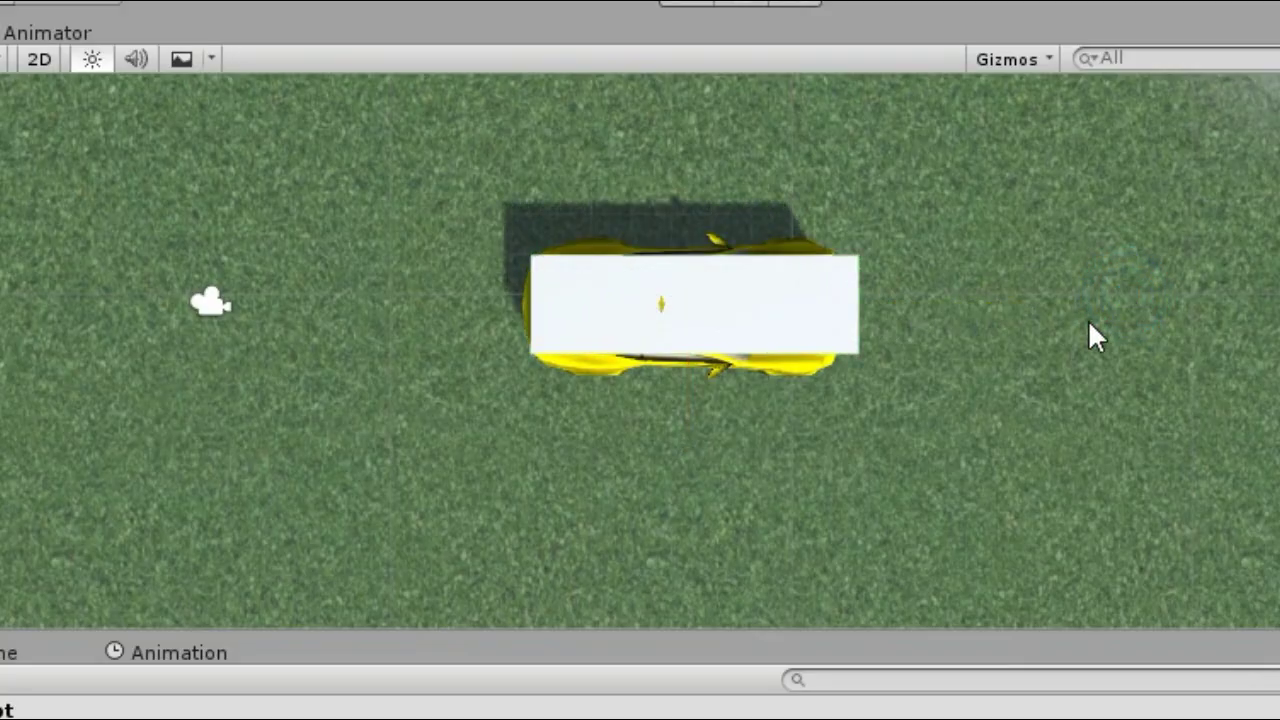
left_click(711, 310)
left_click_drag(690, 443, 691, 482)
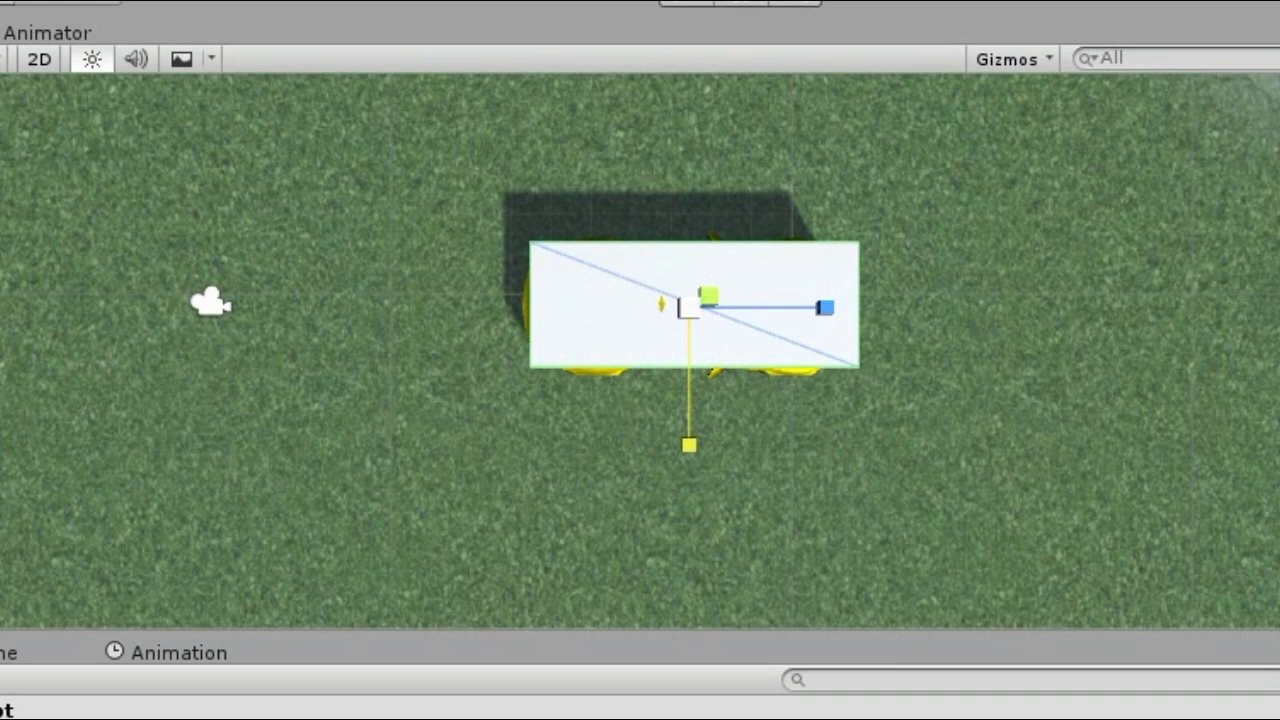
Fine-tune the cube's position and scale to 2.94104 × 2.16701 × 7.44742, centred on the car
key("w")
left_click_drag(702, 186, 706, 200)
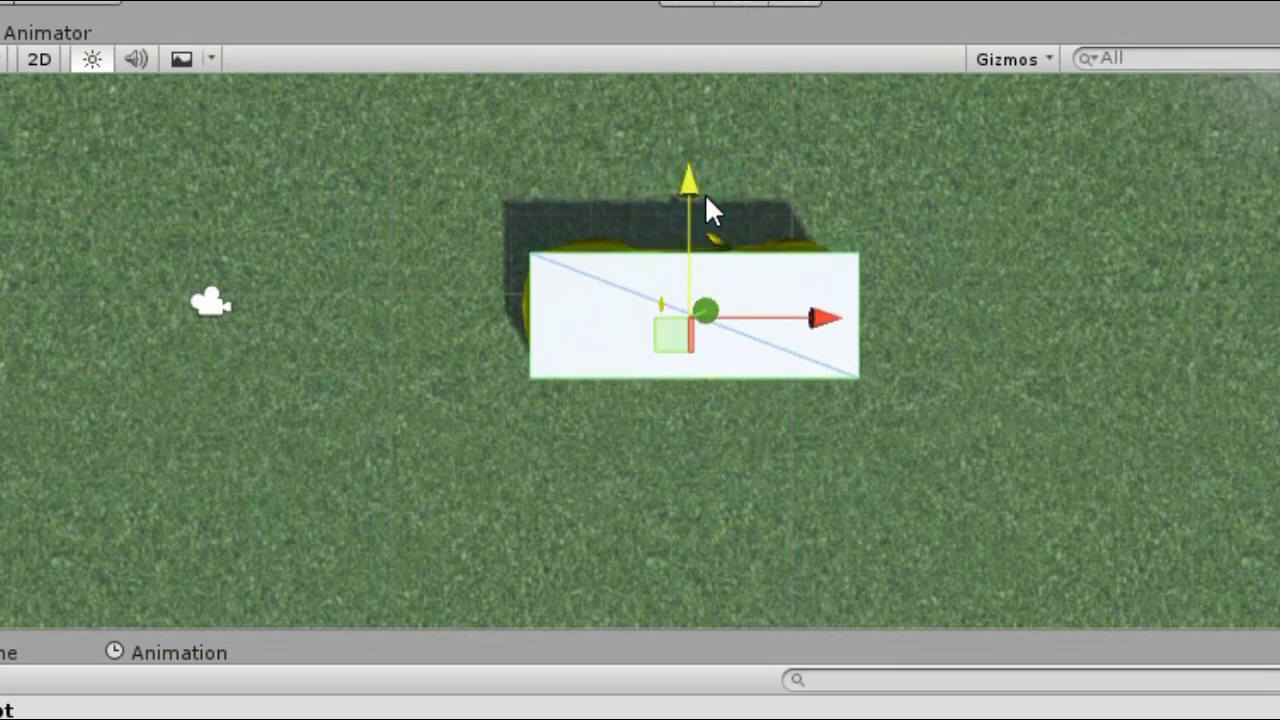
key("r")
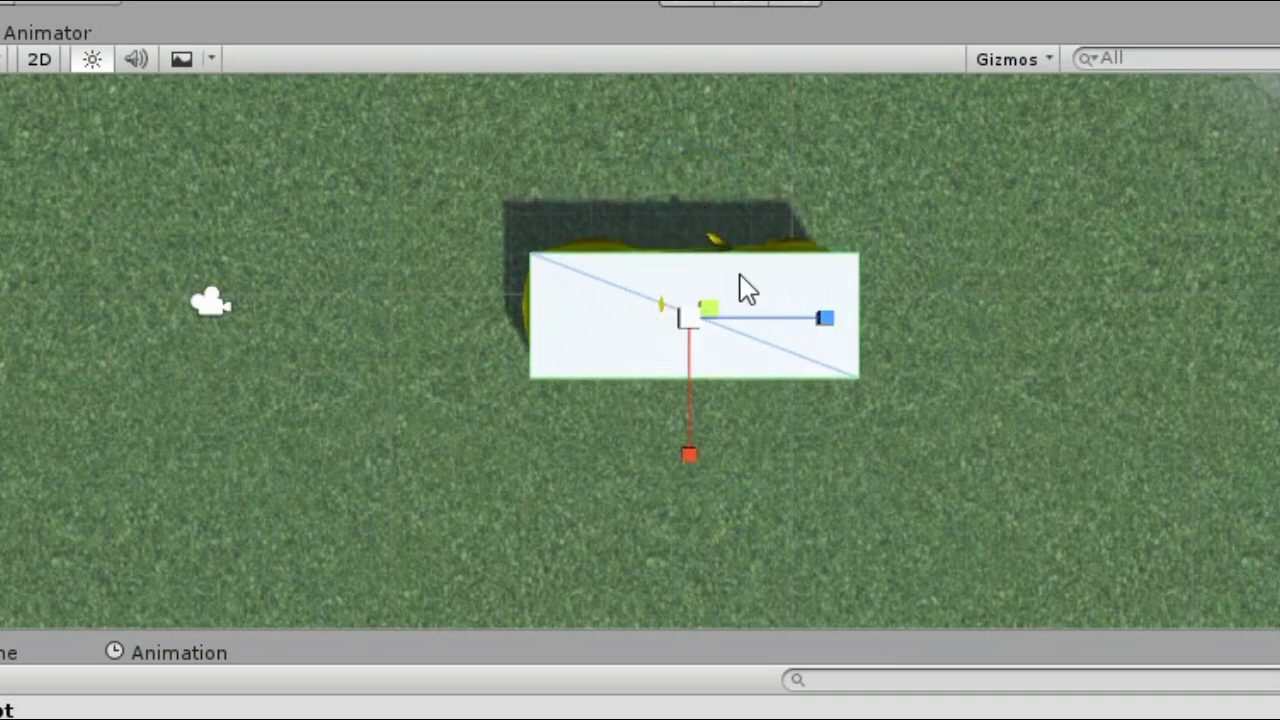
left_click_drag(684, 455, 684, 463)
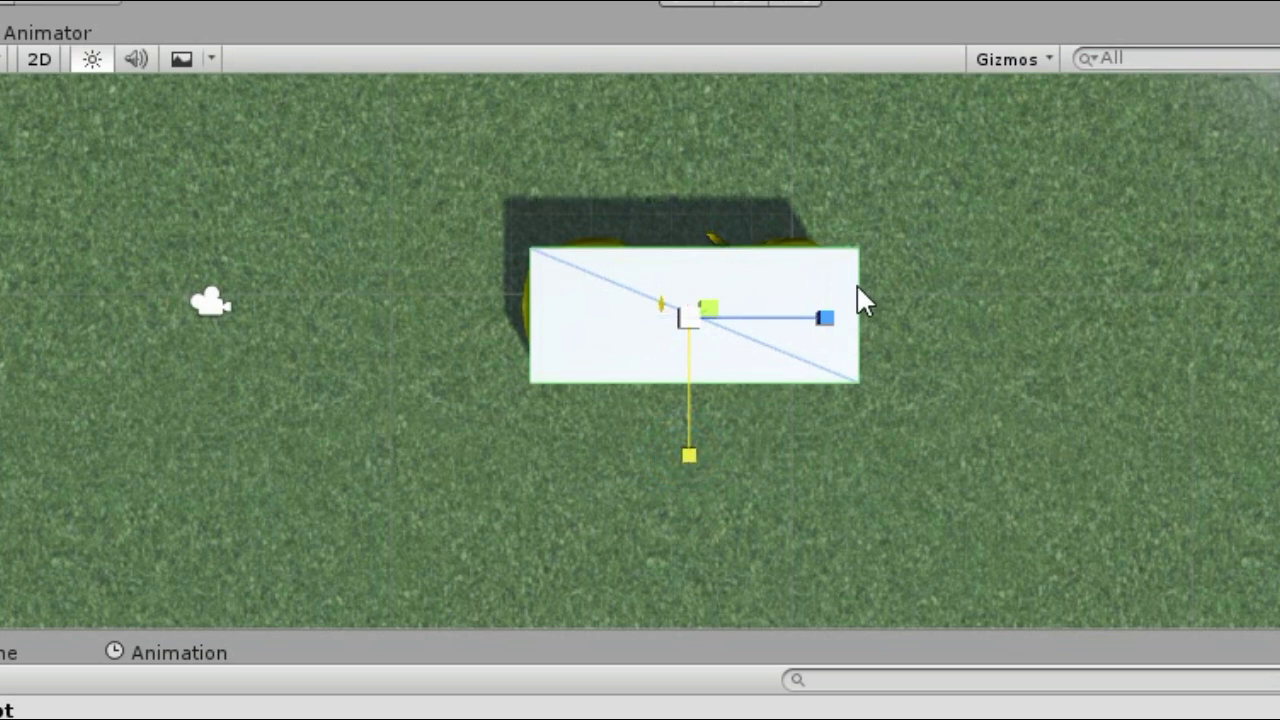
left_click_drag(818, 320, 826, 318)
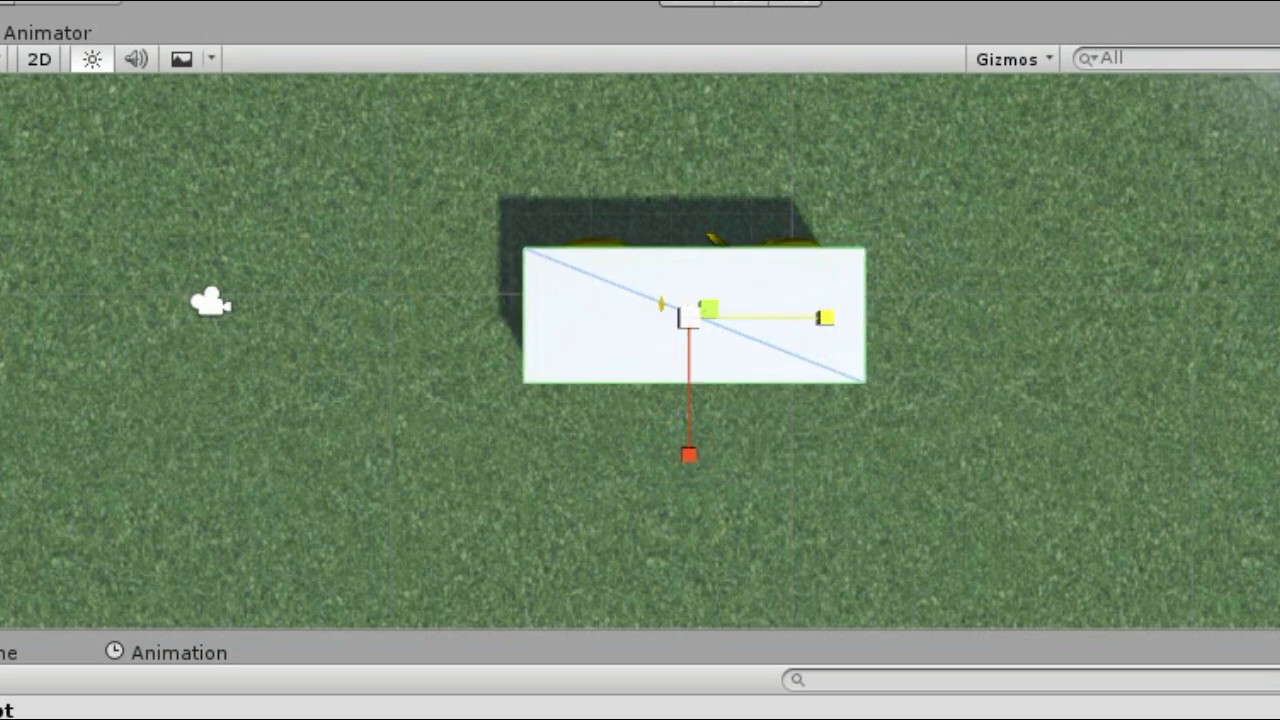
key("w")
left_click_drag(670, 205, 672, 184)
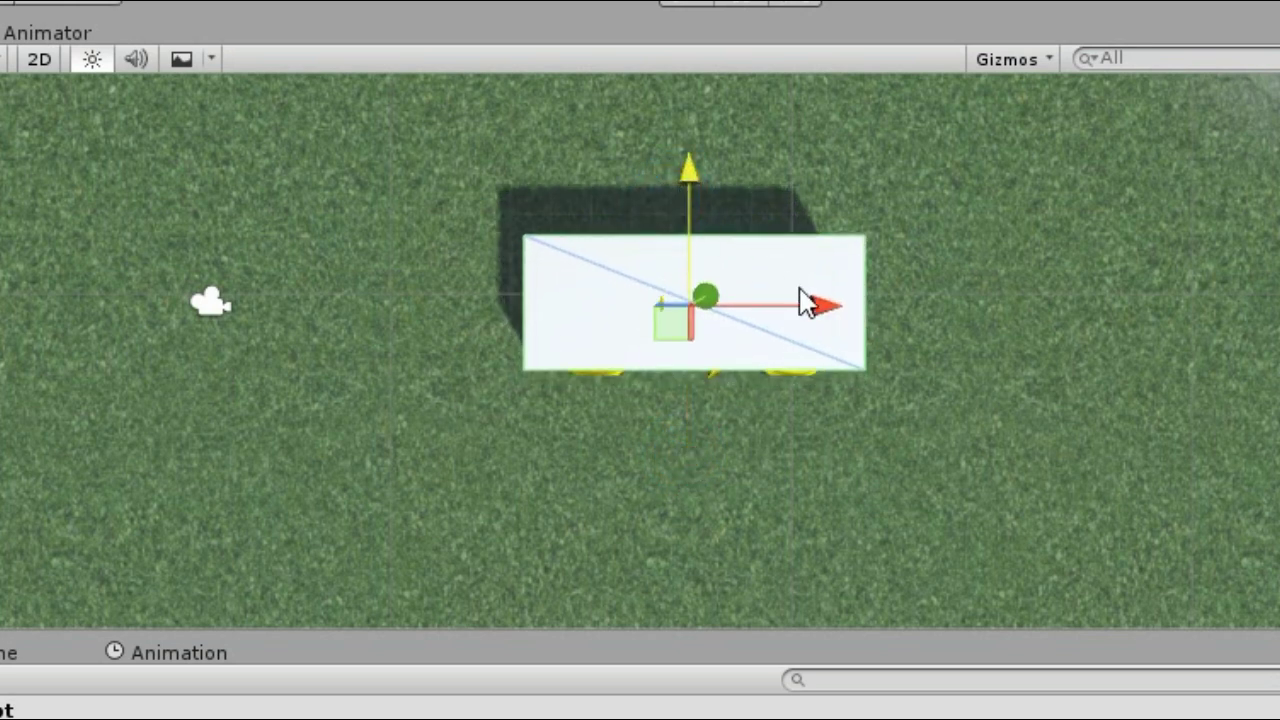
left_click_drag(808, 301, 804, 308)
left_click(668, 196)
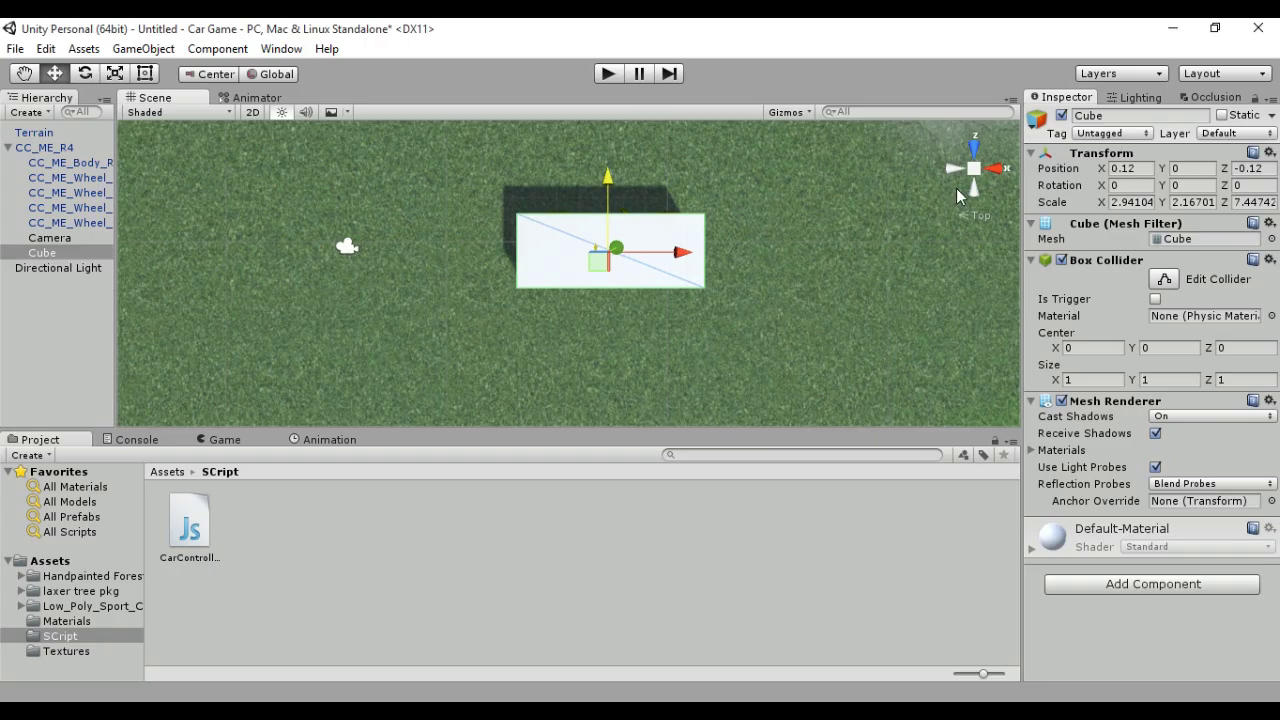
left_click(975, 192)
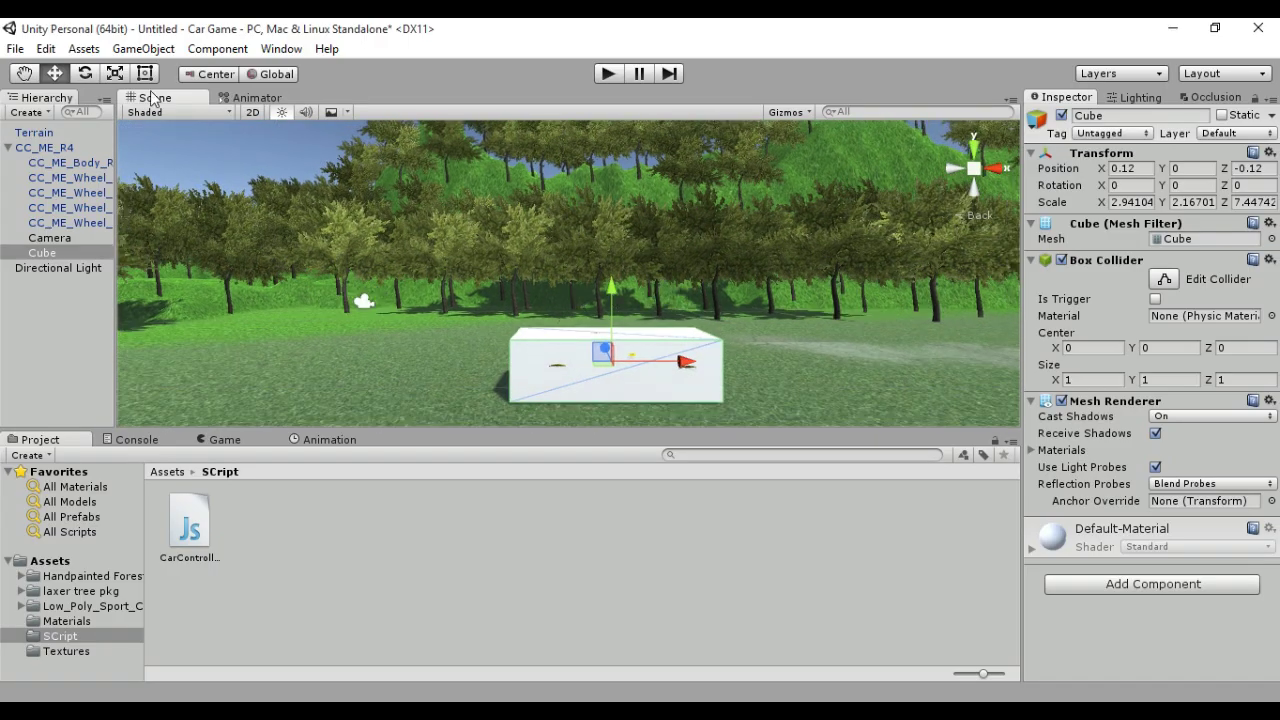
Shorten the cube to a height of 1.70653 and disable its Mesh Renderer
left_click(114, 73)
left_click_drag(618, 285, 766, 350)
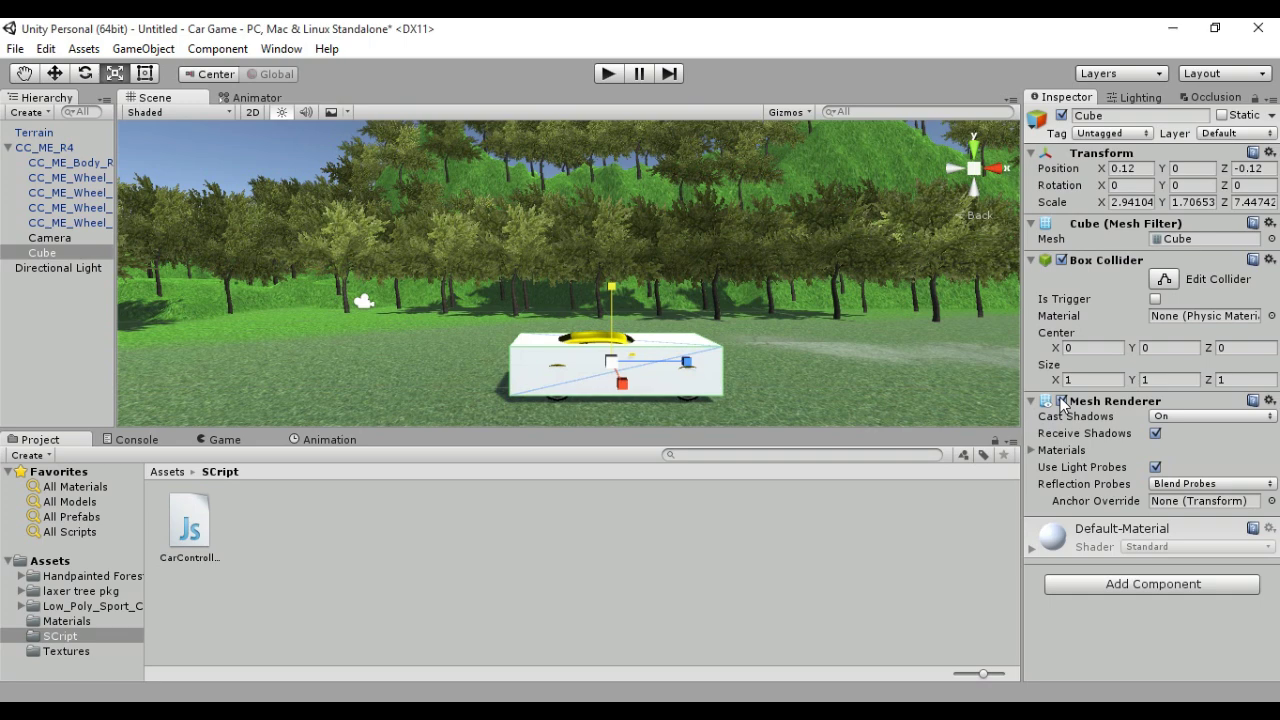
left_click(800, 178)
Frame the cube and lower the collision box to Y -0.16 to fit the car body
key("f")
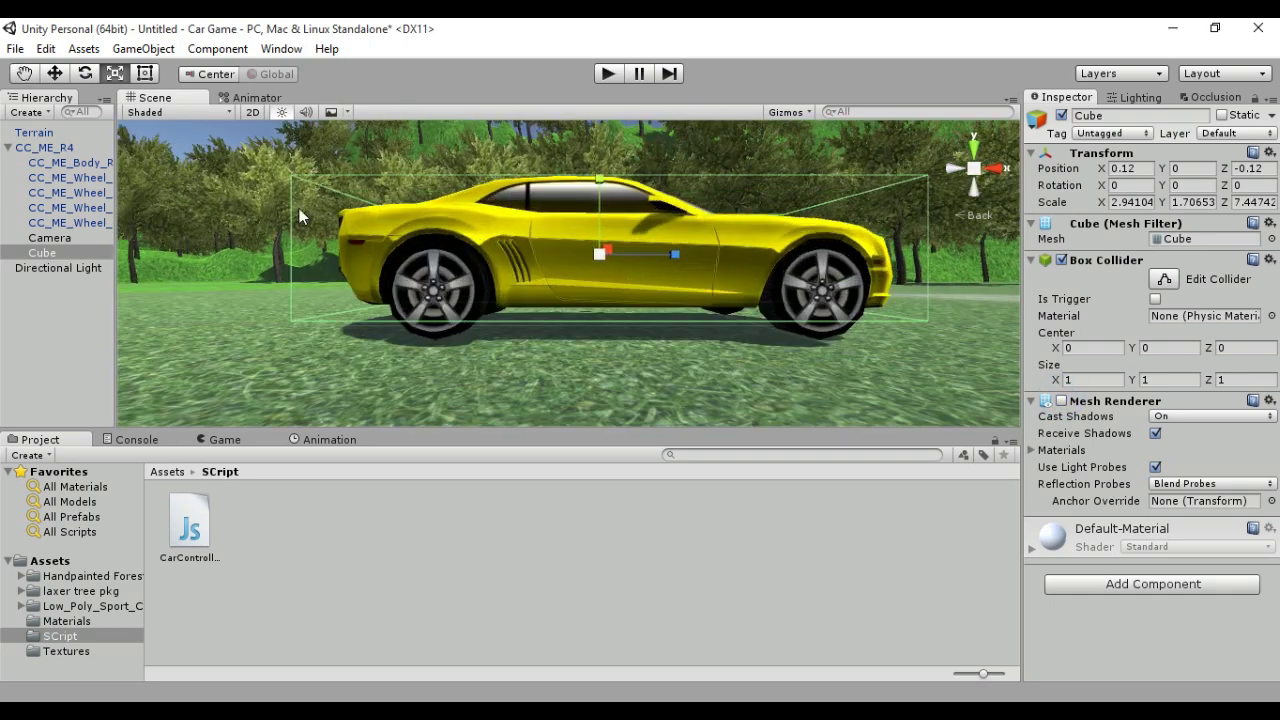
left_click(55, 73)
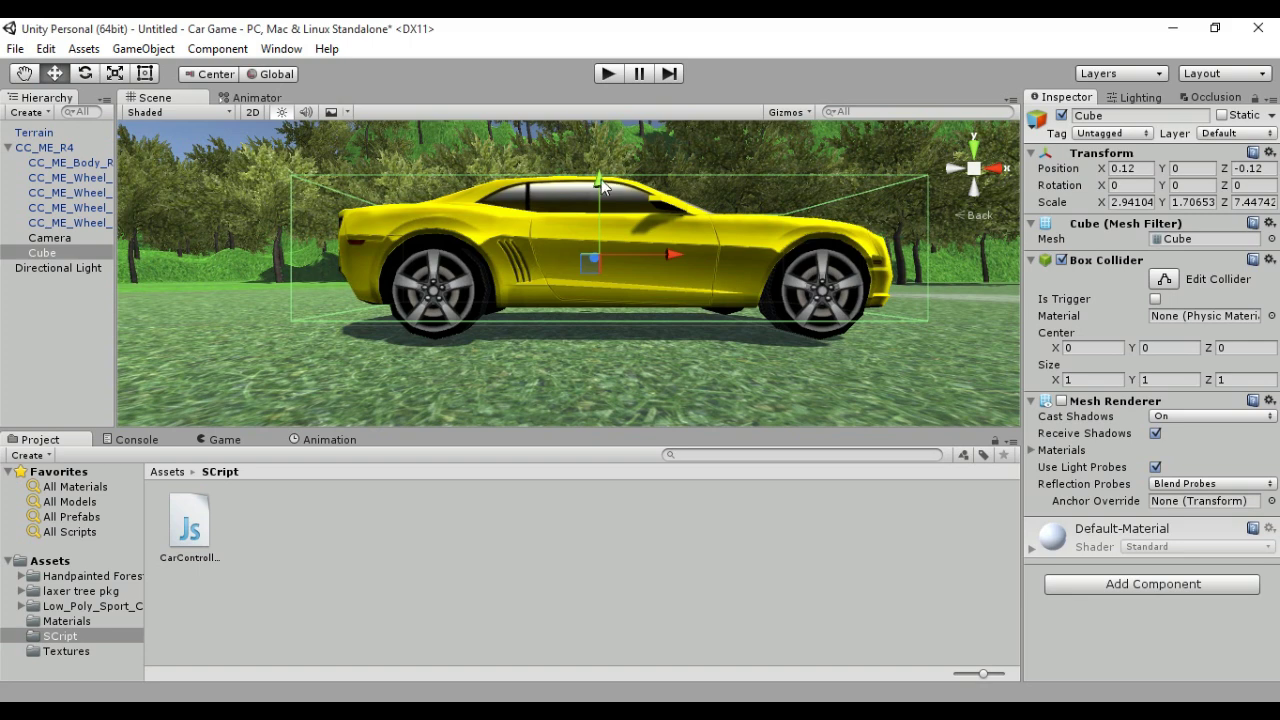
left_click_drag(601, 186, 599, 196)
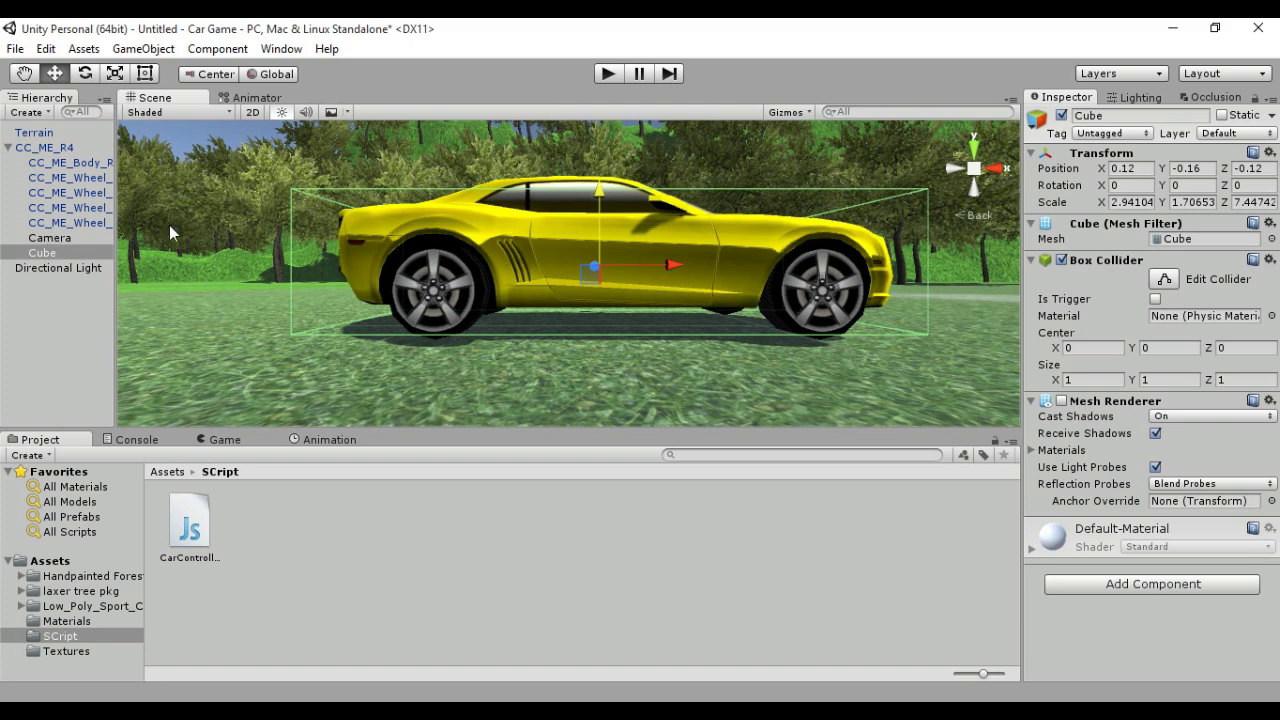
left_click(42, 253)
Rename the Cube child to Collider
left_click(42, 253)
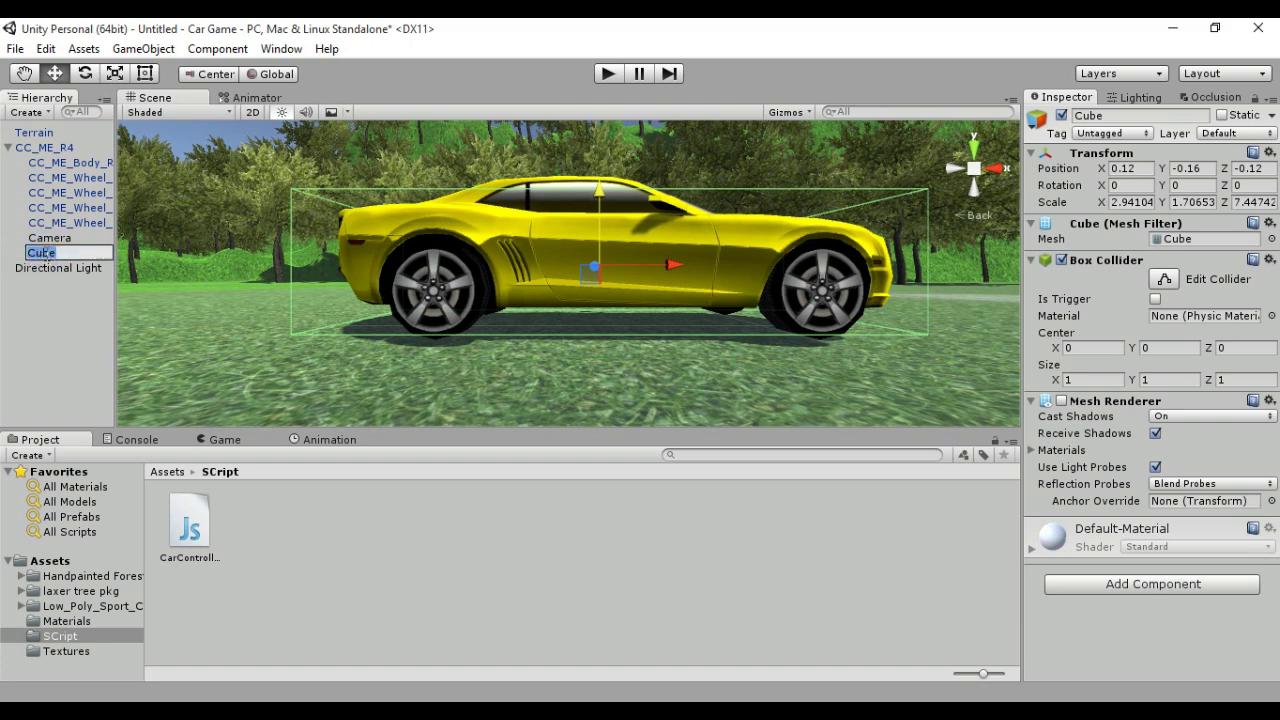
type("C")
key("Return")
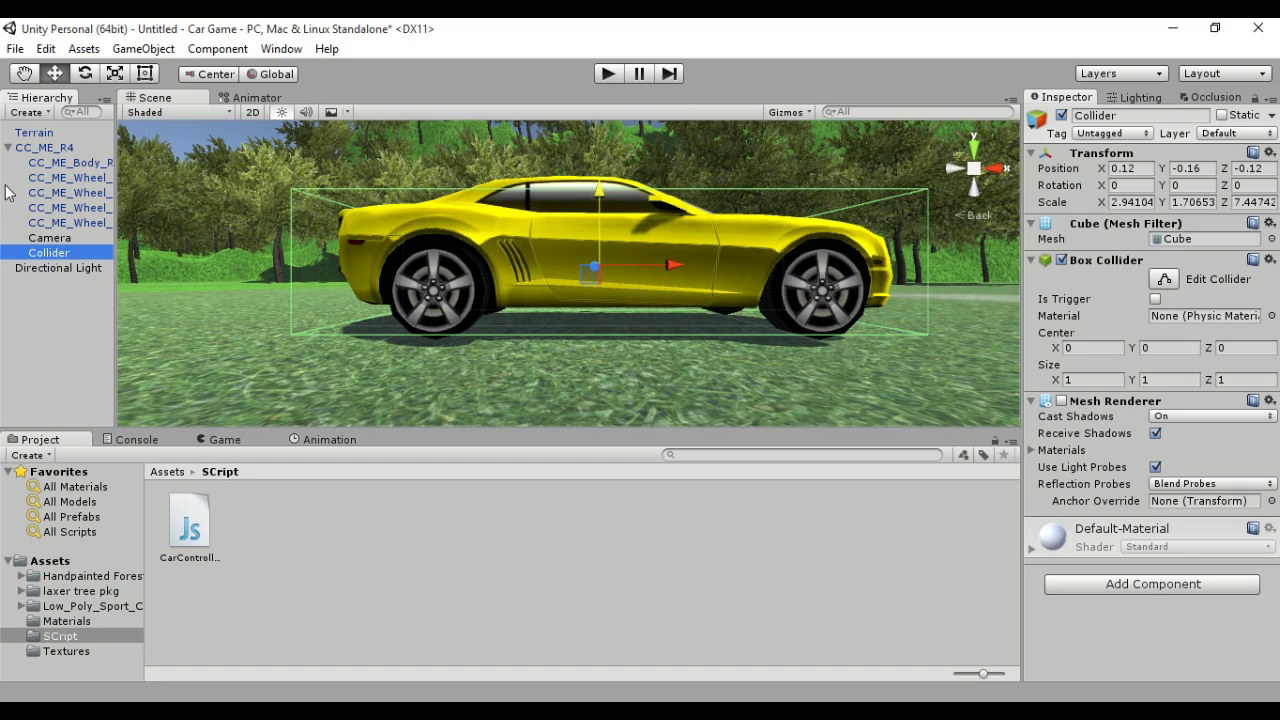
Raise the car CC_ME_R4 well above the terrain to Y 7.15
left_click(14, 147)
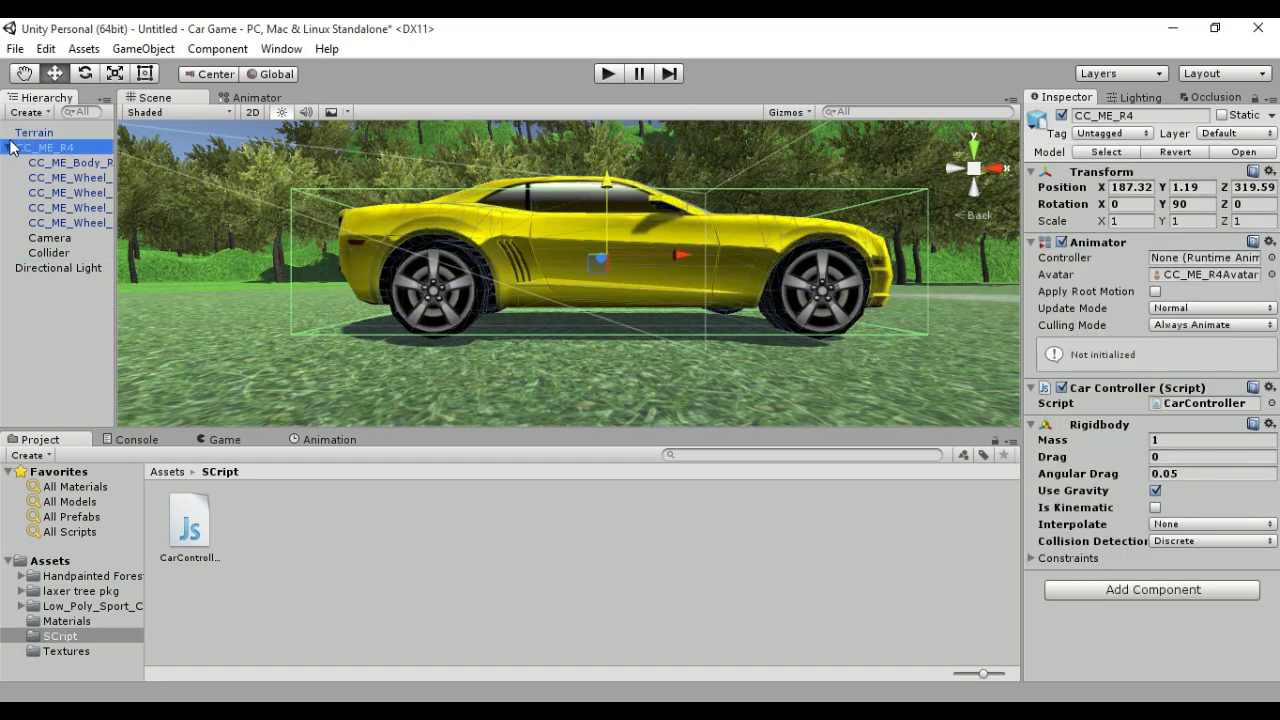
left_click(12, 147)
scroll(540, 210, "down", 2)
left_click(592, 185)
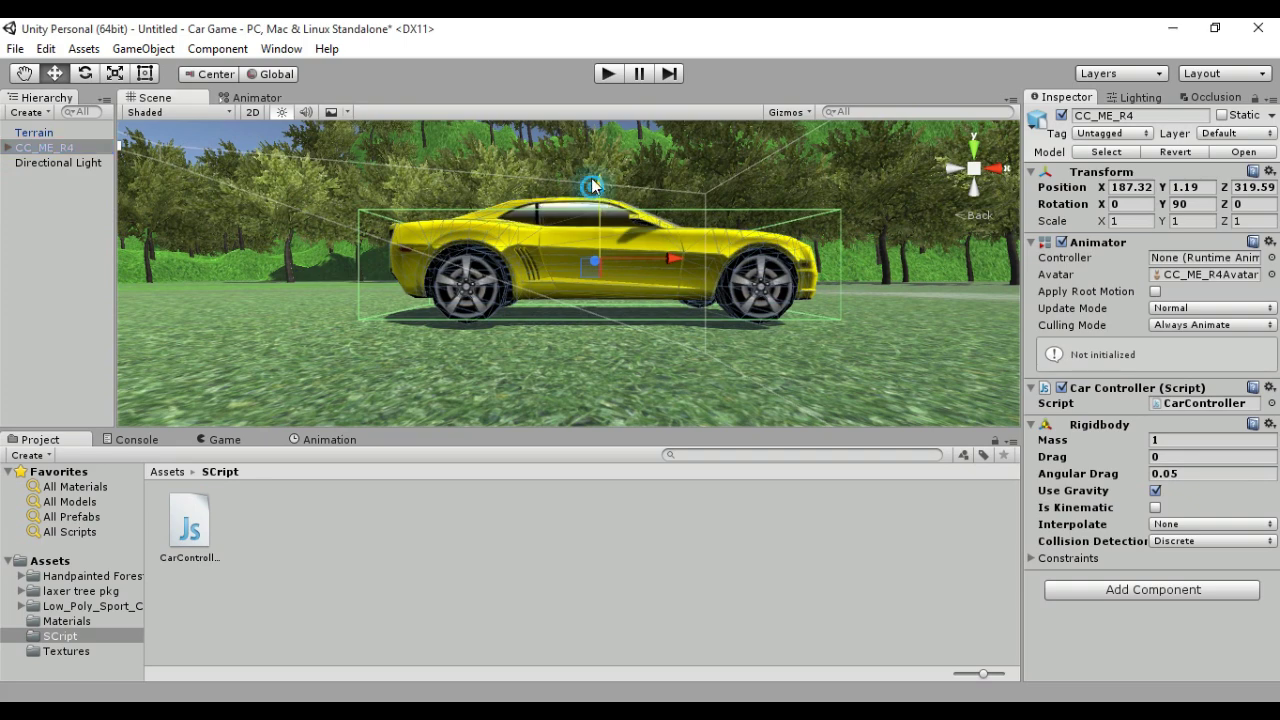
left_click_drag(592, 185, 590, 125)
Test-drive the car forward and left into the trees, then stop the game
left_click(606, 74)
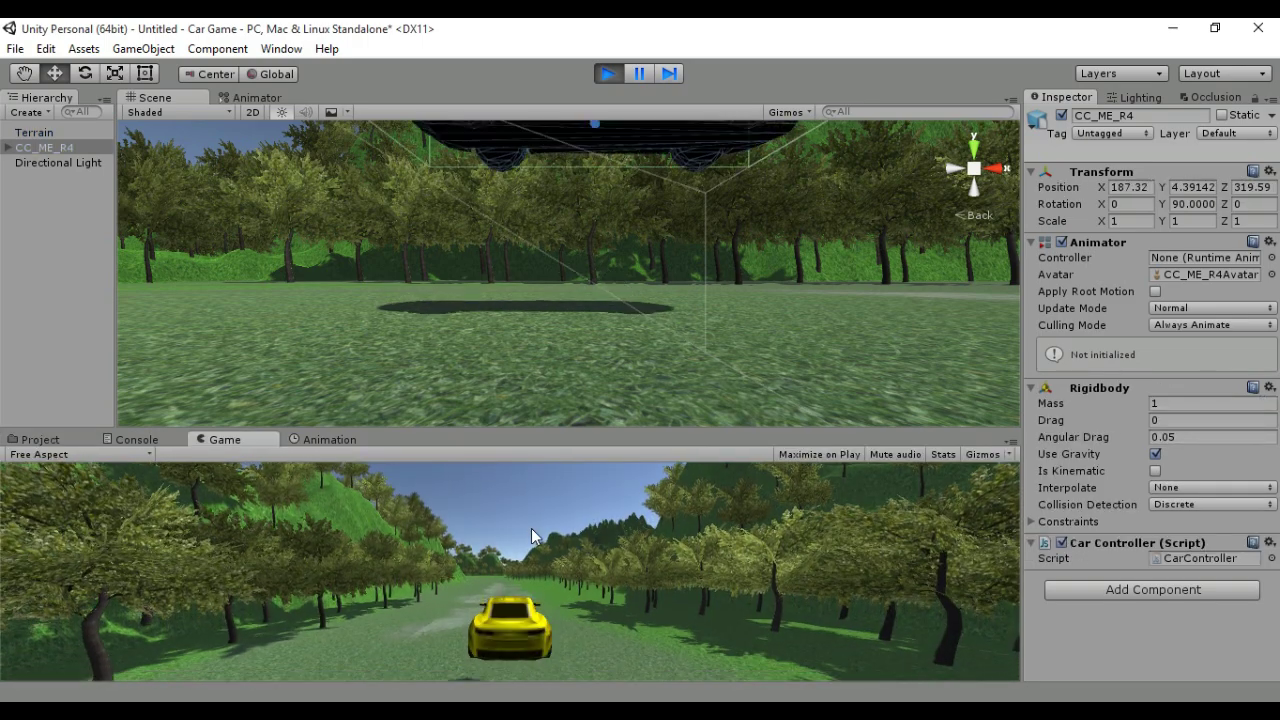
key("Up")
key("Left")
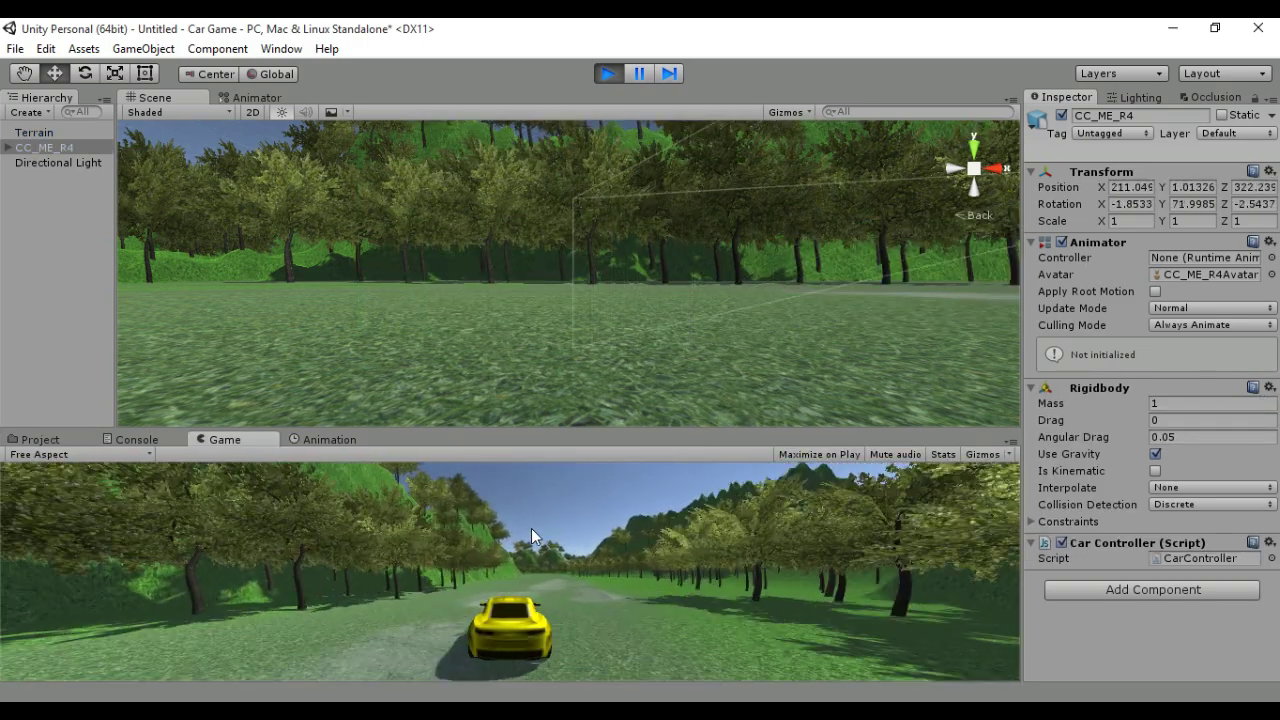
key("Up")
key("Left")
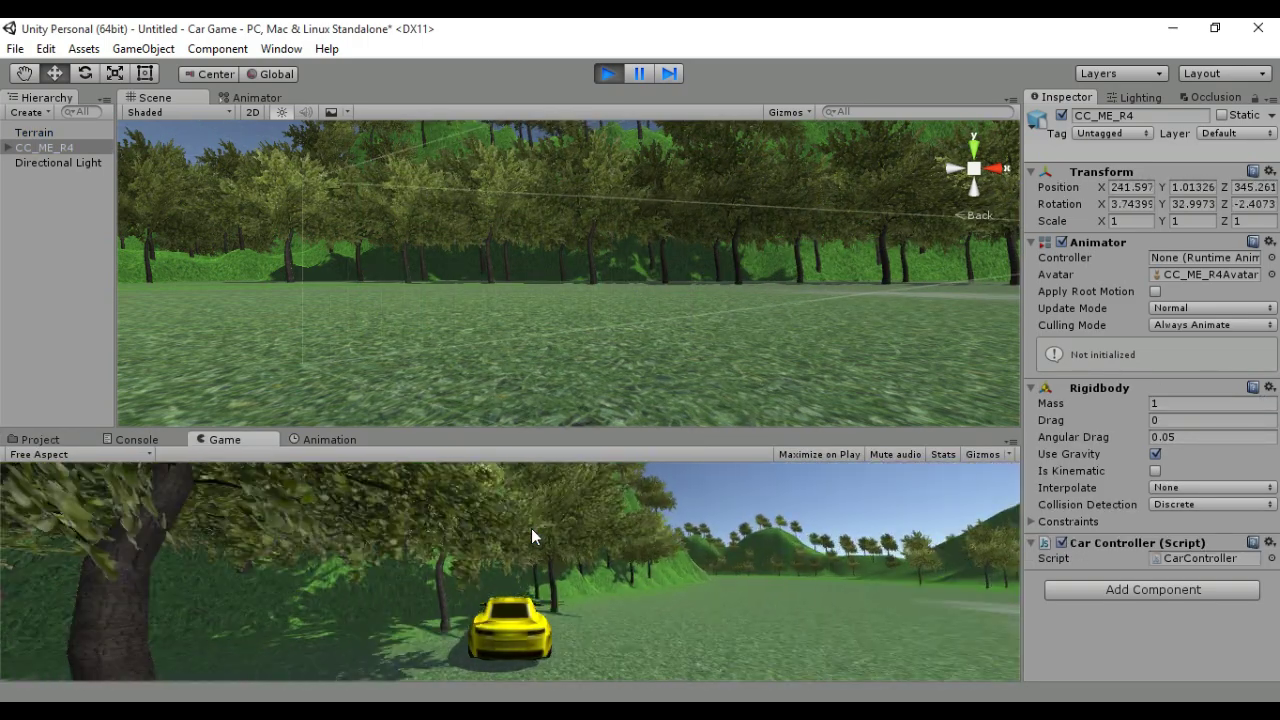
key("Up")
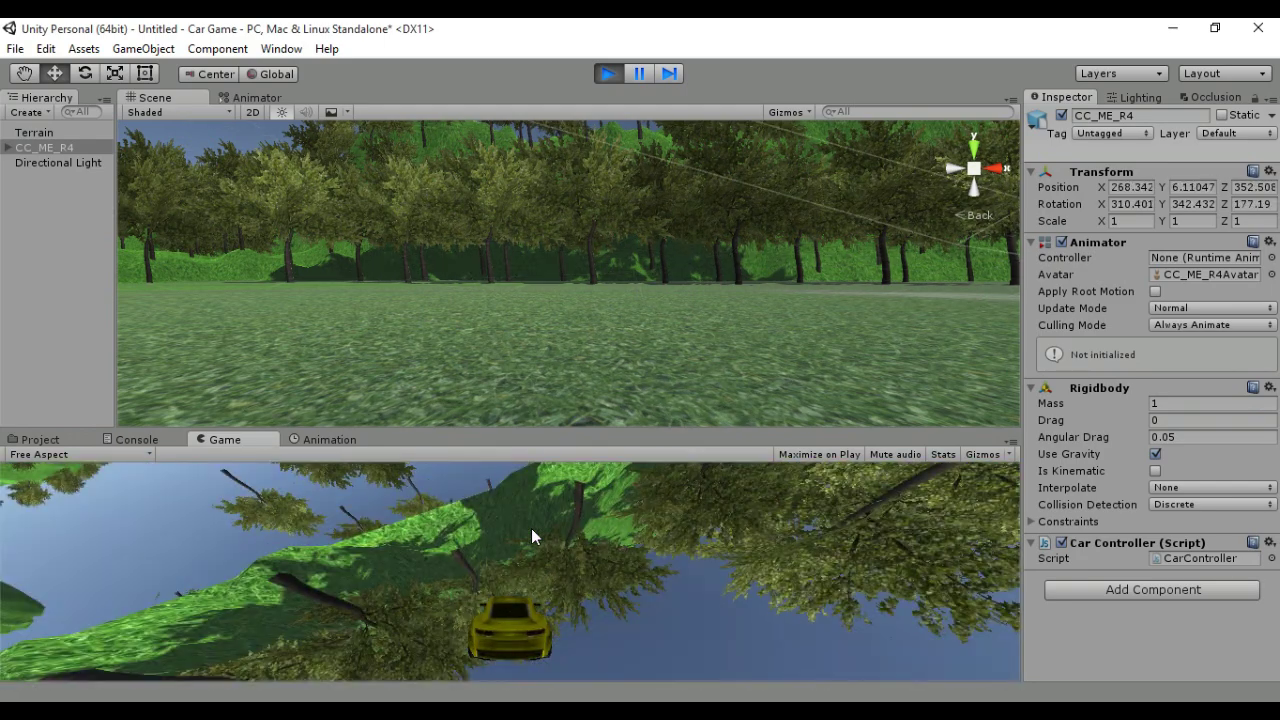
left_click(608, 73)
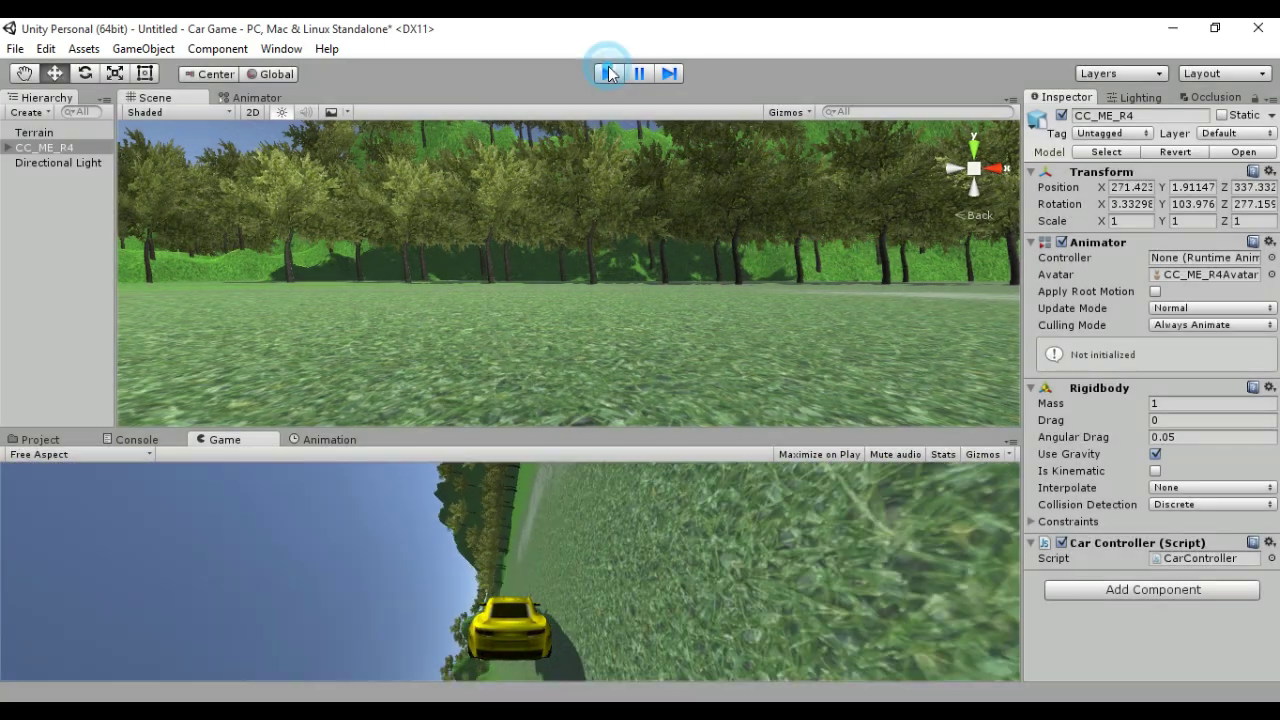
right_click_drag(650, 360, 253, 307)
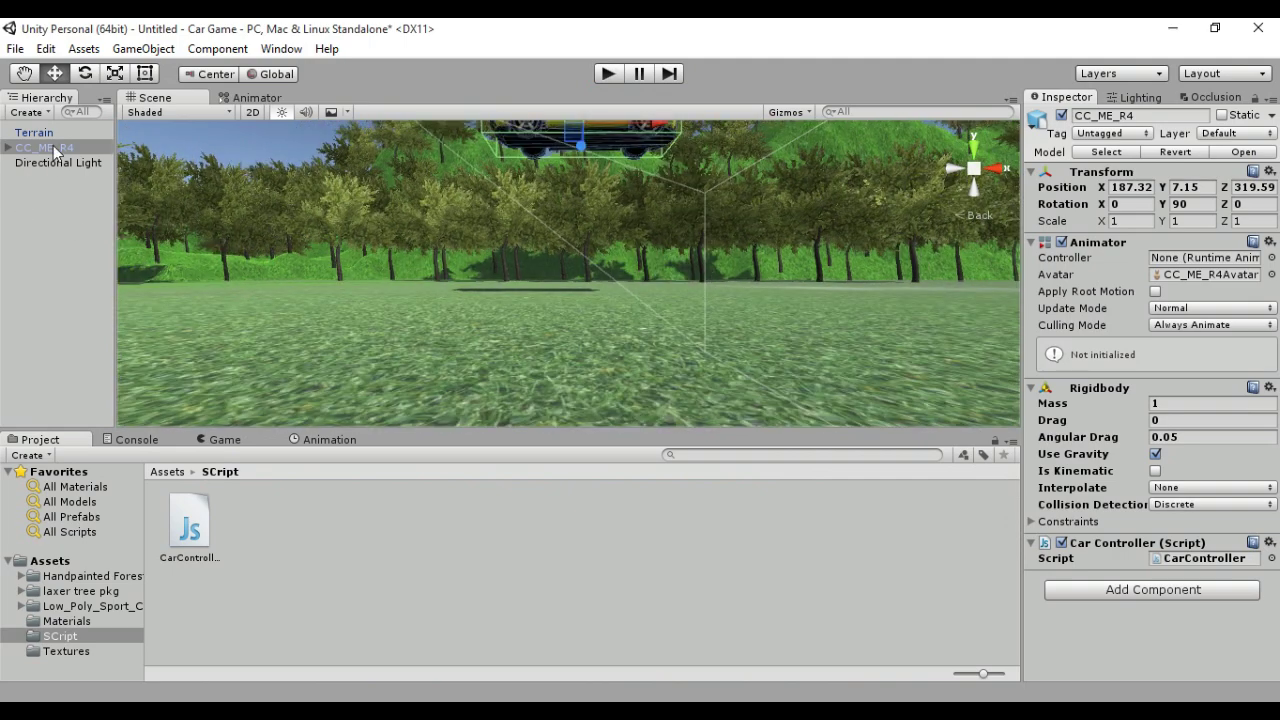
Rename CC_ME_R4 to Car
double_click(55, 150)
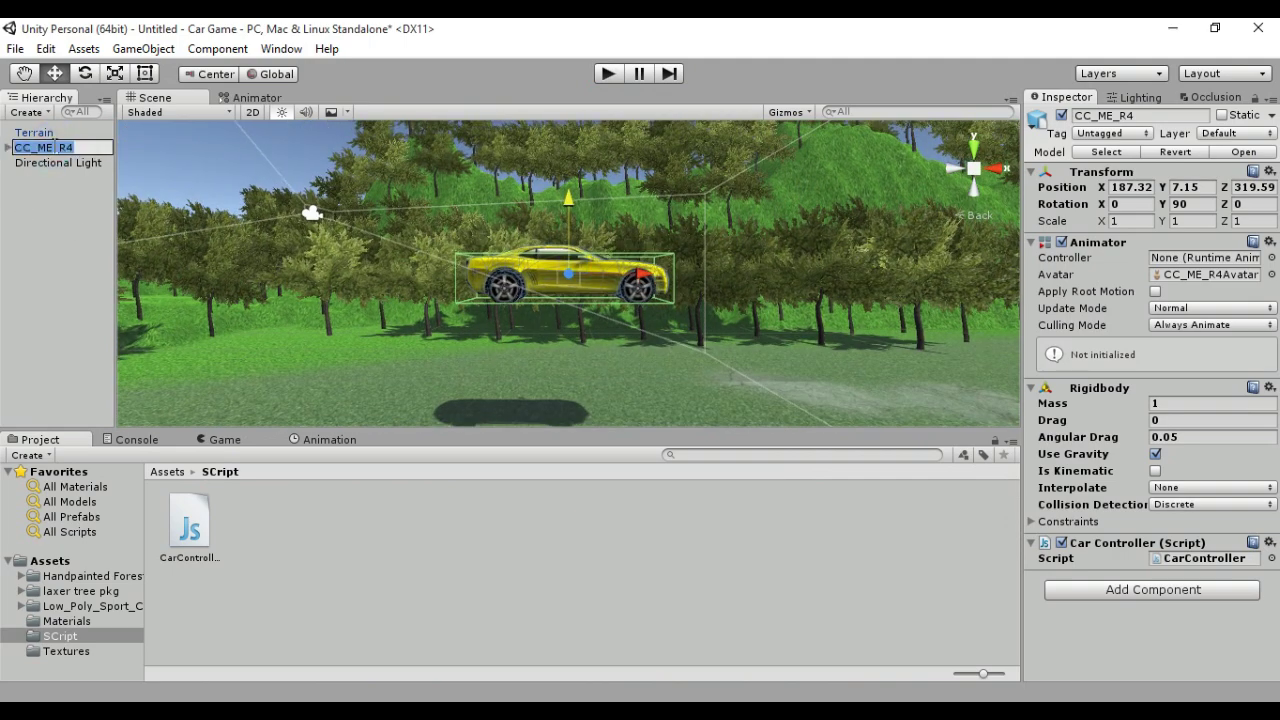
type("Car")
key("Return")
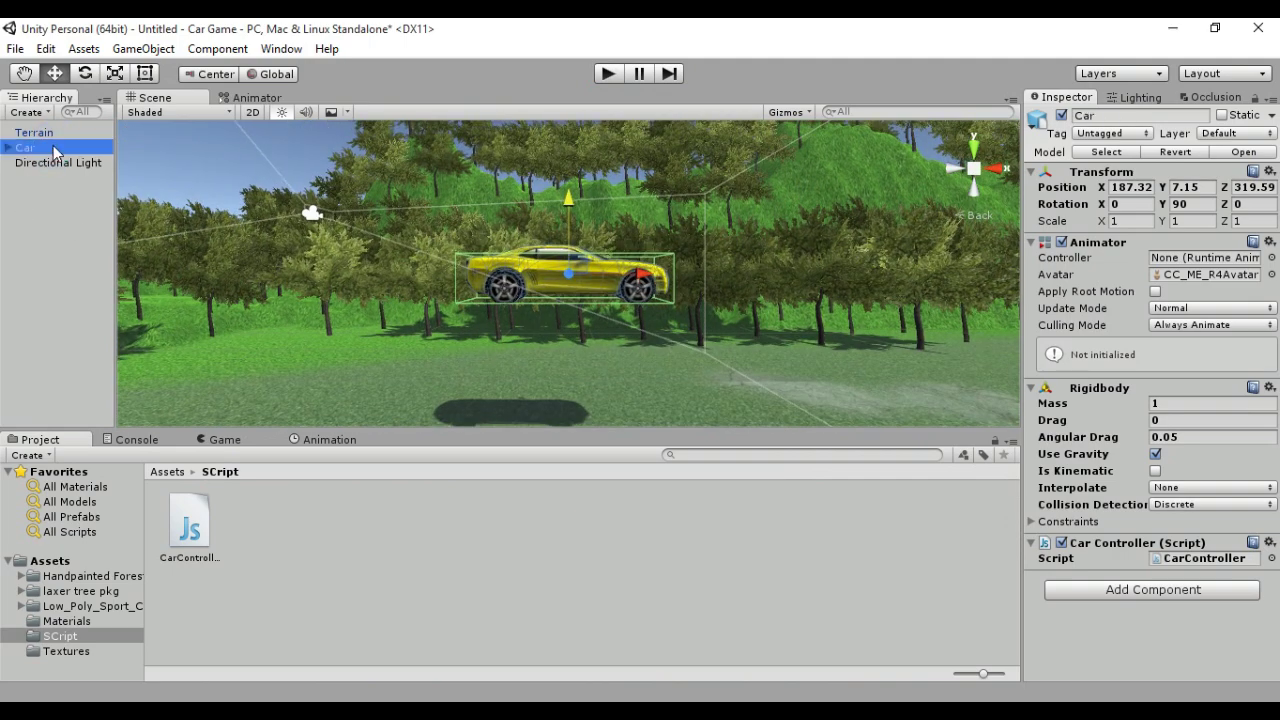
Lower the car from Y 7.15 to about 1.06 so it rests just above the road
mouse_move(577, 190)
left_mouse_down()
mouse_move(536, 320)
mouse_move(603, 226)
mouse_move(598, 316)
mouse_move(556, 246)
left_mouse_up()
left_click_drag(632, 197, 644, 212)
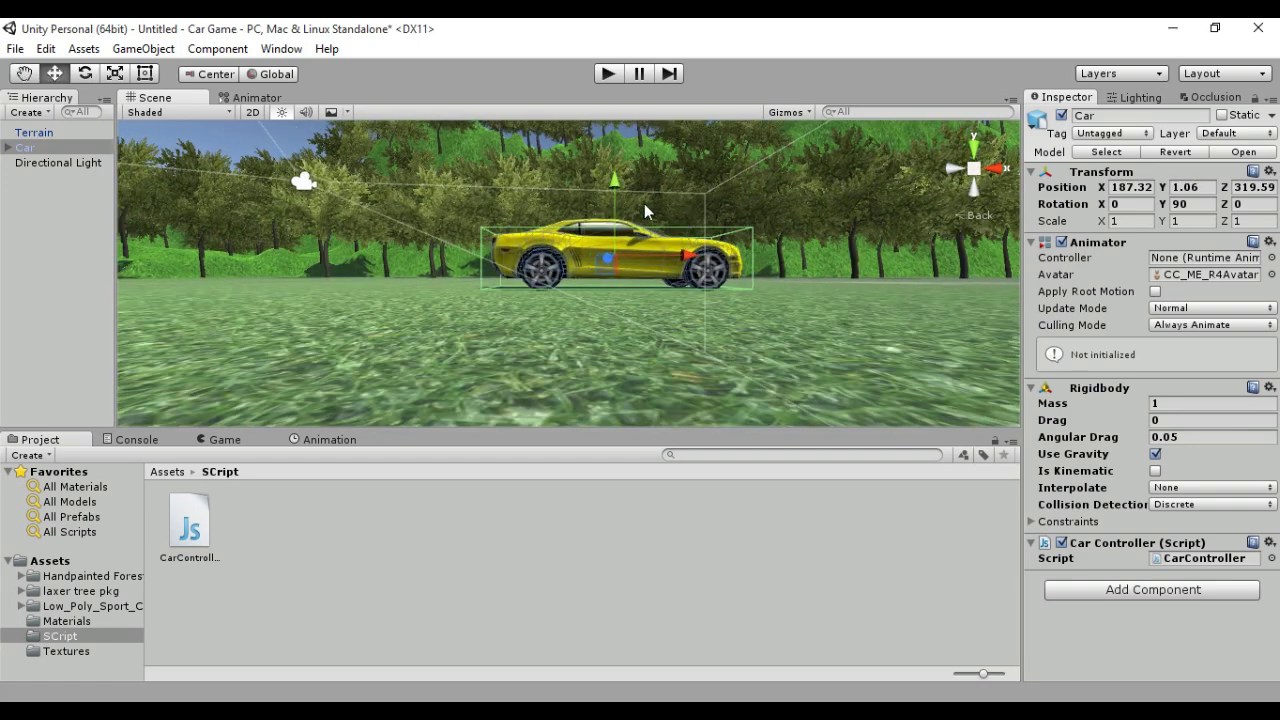
left_click(8, 148)
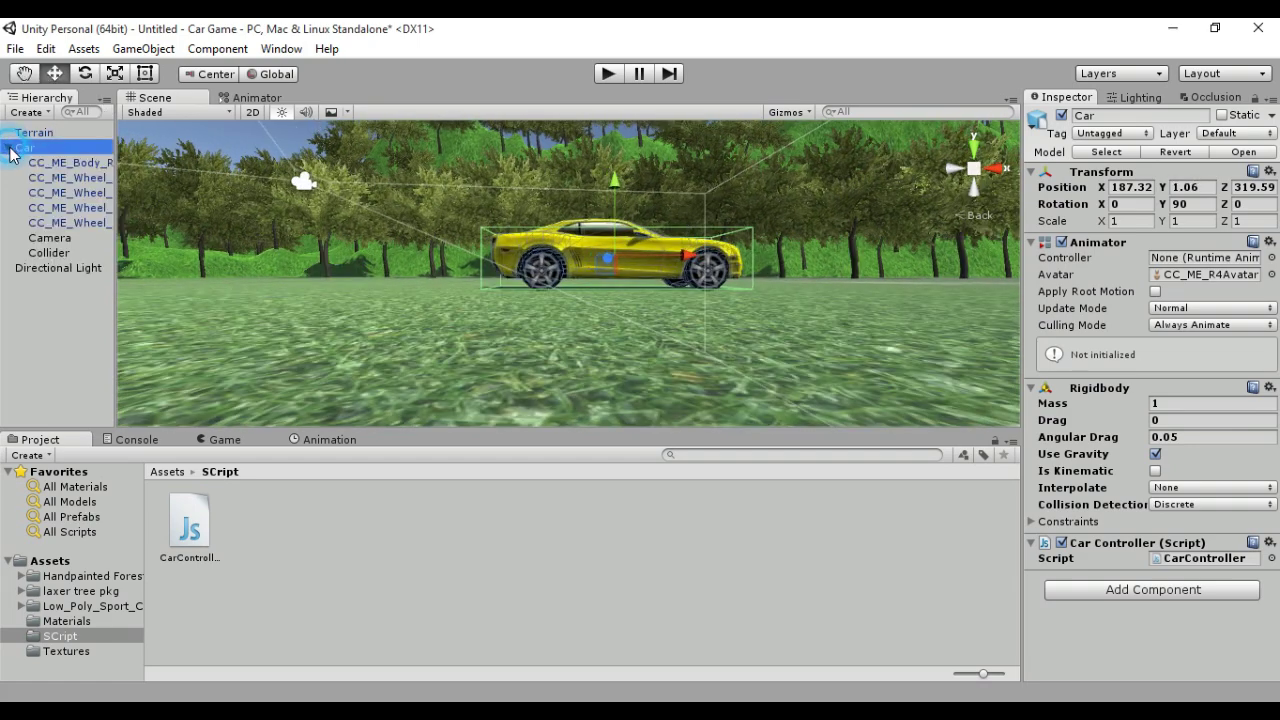
left_click(52, 252)
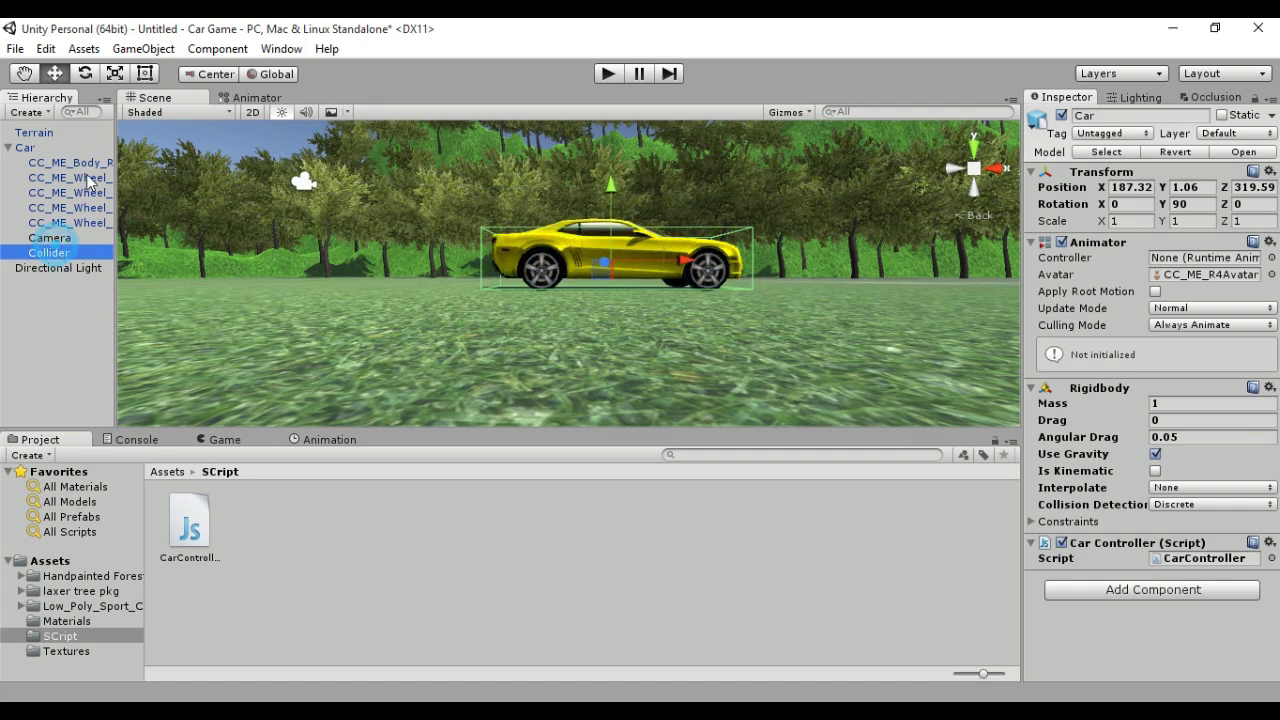
Move the Camera beside the car and rotate it to about -69 on Y to face it
left_click(50, 238)
left_click_drag(219, 162, 377, 244, "alt")
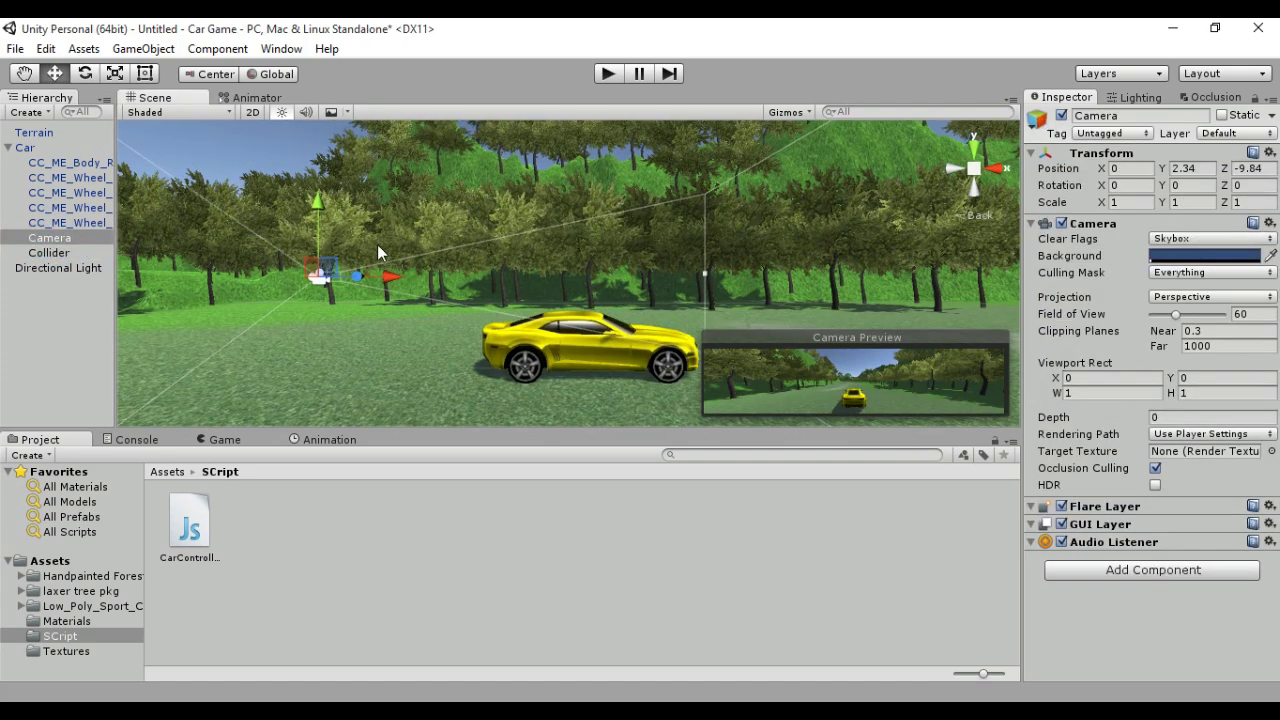
left_click_drag(335, 290, 434, 321)
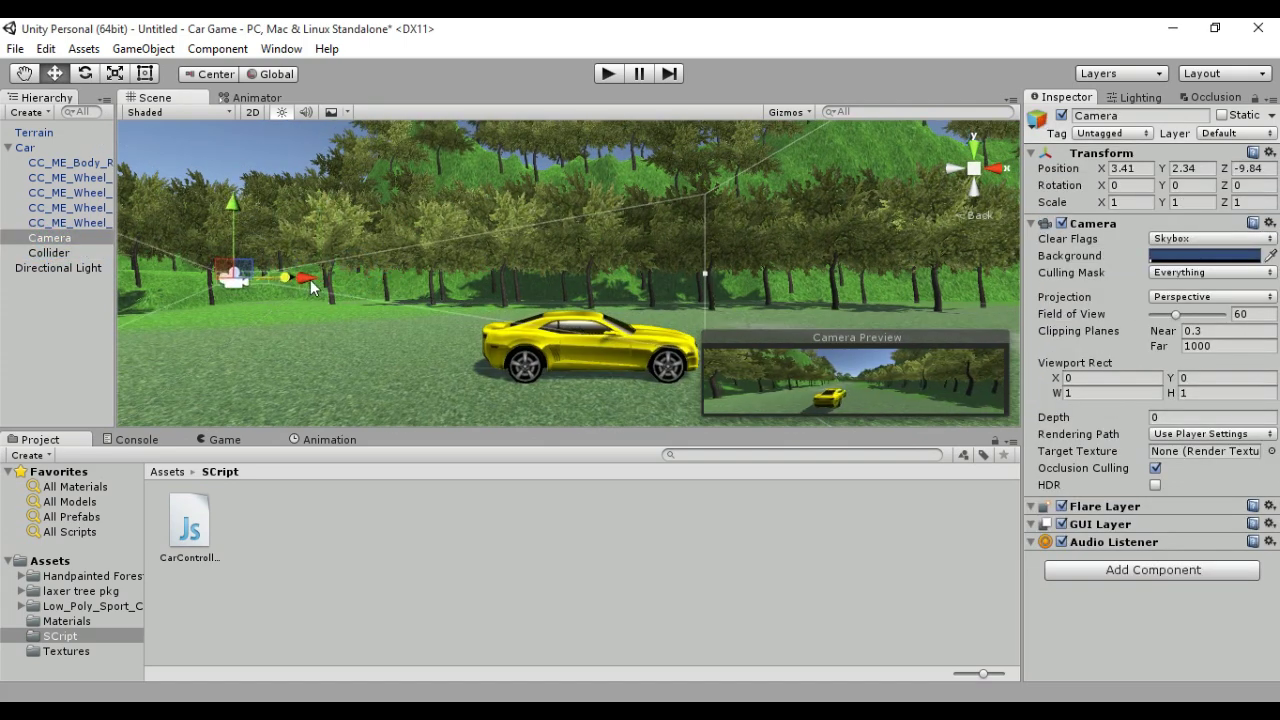
mouse_move(388, 277)
left_mouse_down()
mouse_move(290, 284)
mouse_move(280, 302)
left_mouse_up()
left_click(84, 74)
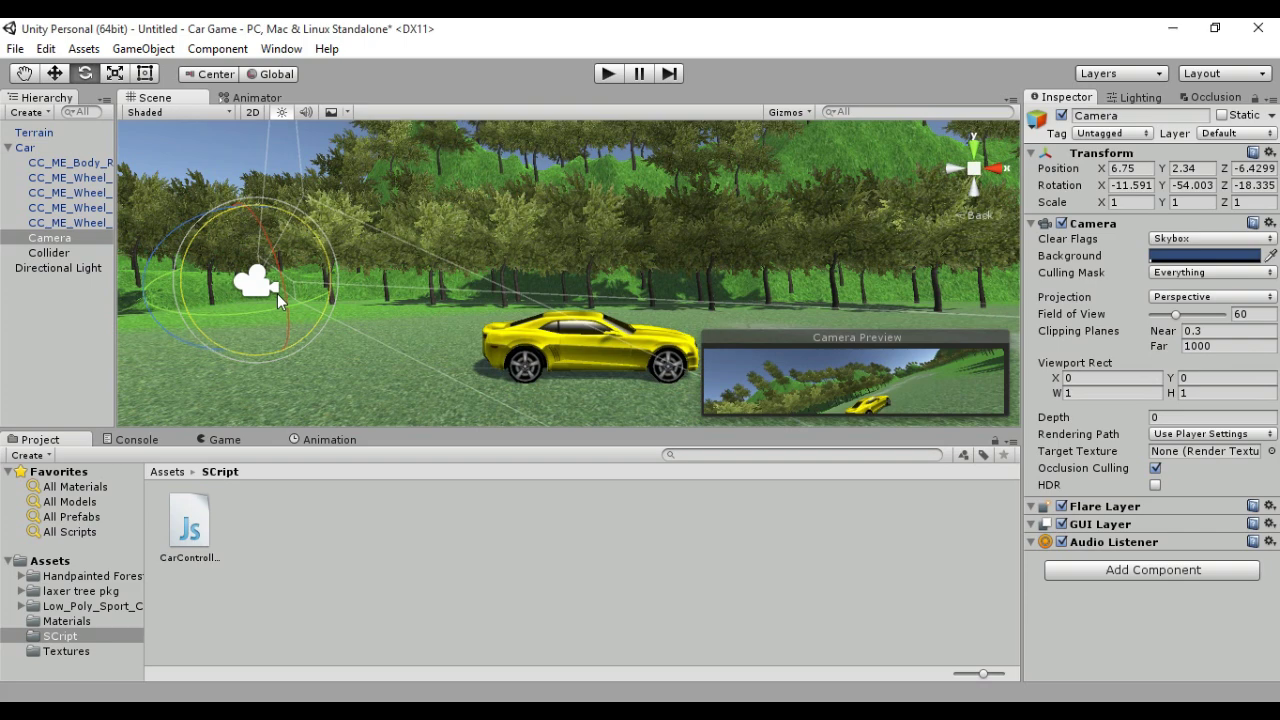
key("ctrl+z")
left_click_drag(238, 283, 490, 313)
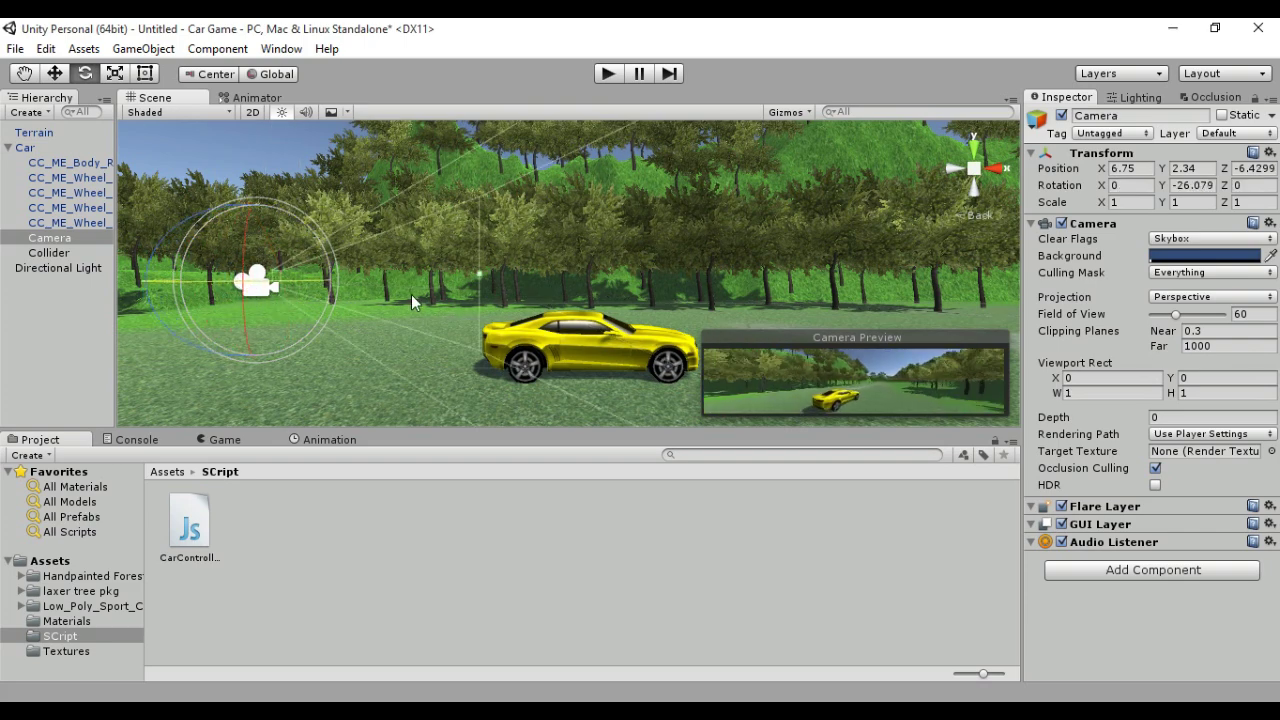
Lower the camera to X 5.42, Y 1.59, Z -5.93 and check the view in play mode
left_click(55, 74)
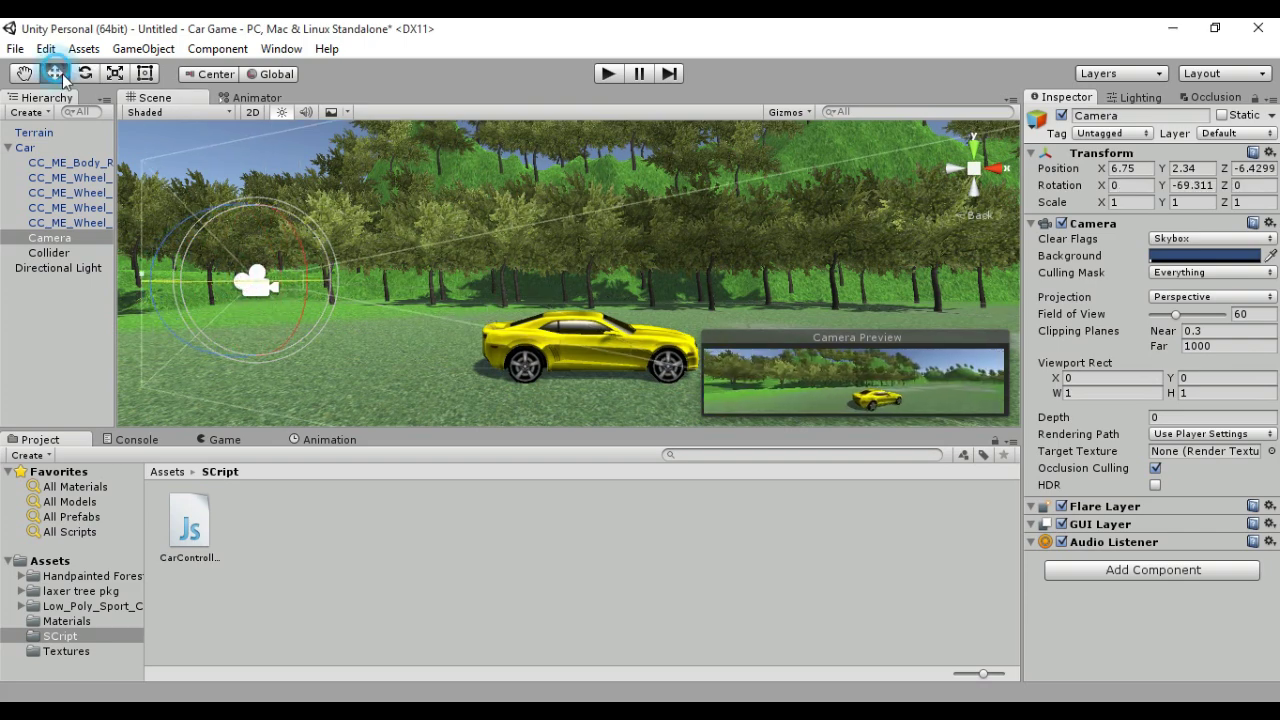
mouse_move(252, 212)
left_mouse_down()
mouse_move(251, 256)
mouse_move(290, 314)
mouse_move(340, 300)
left_mouse_up()
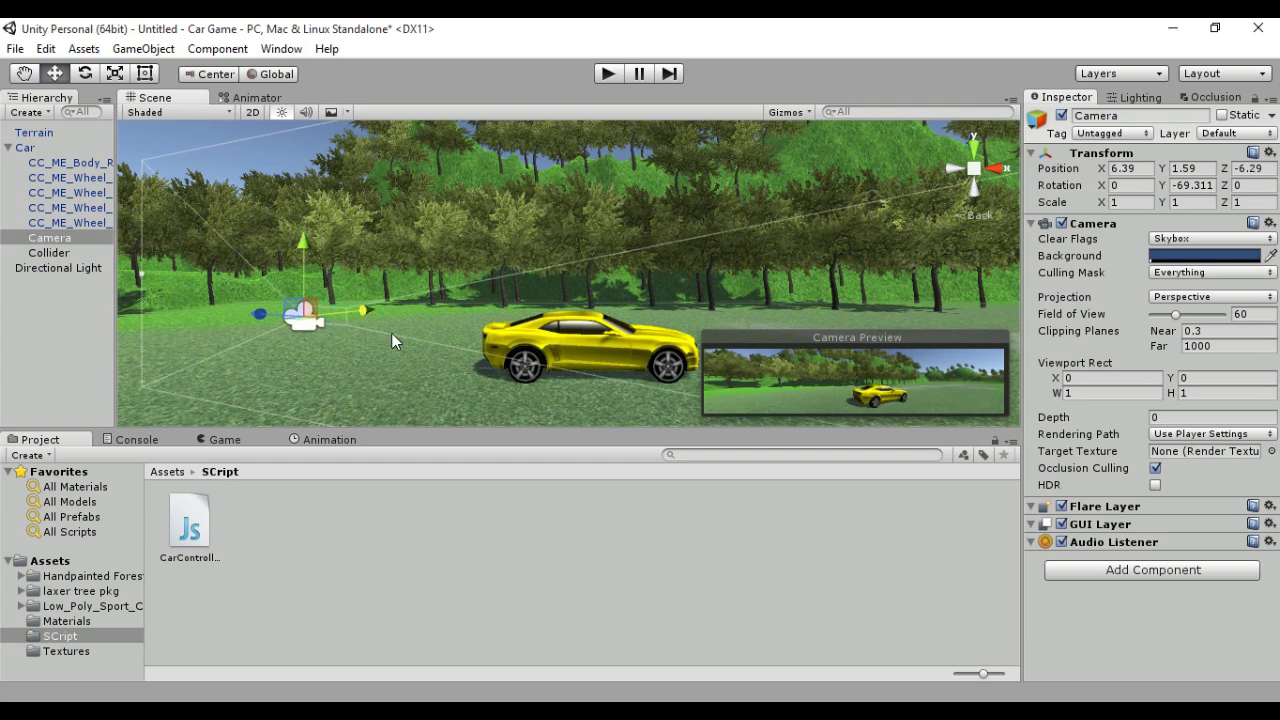
left_click(606, 75)
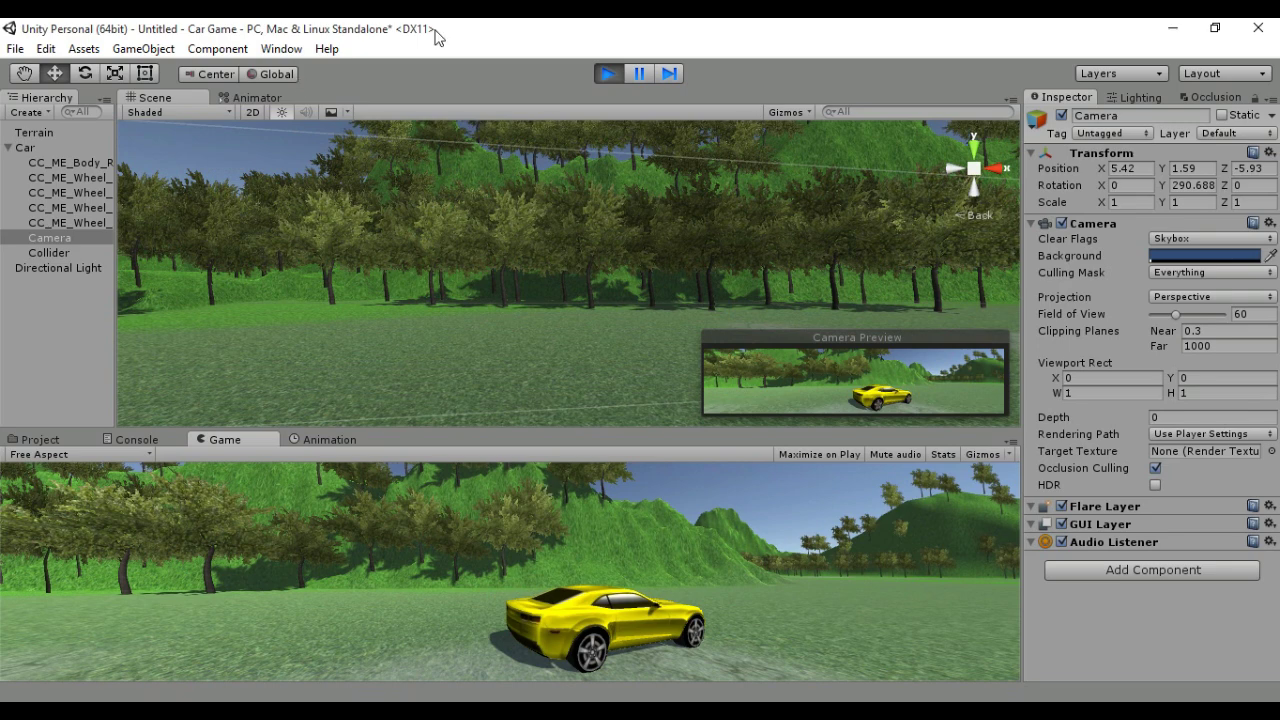
left_click(607, 78)
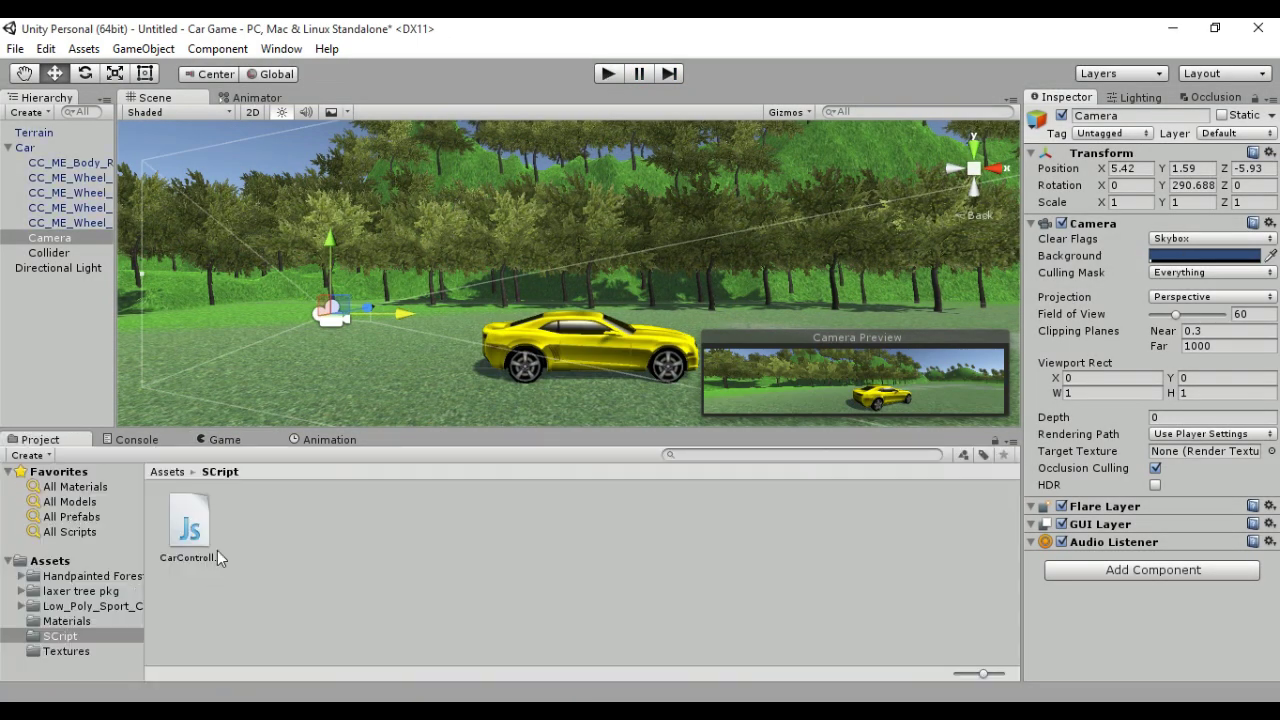
Create a Javascript file named Whell in the SCript folder via Create > Javascript
right_click(240, 531)
mouse_move(314, 217)
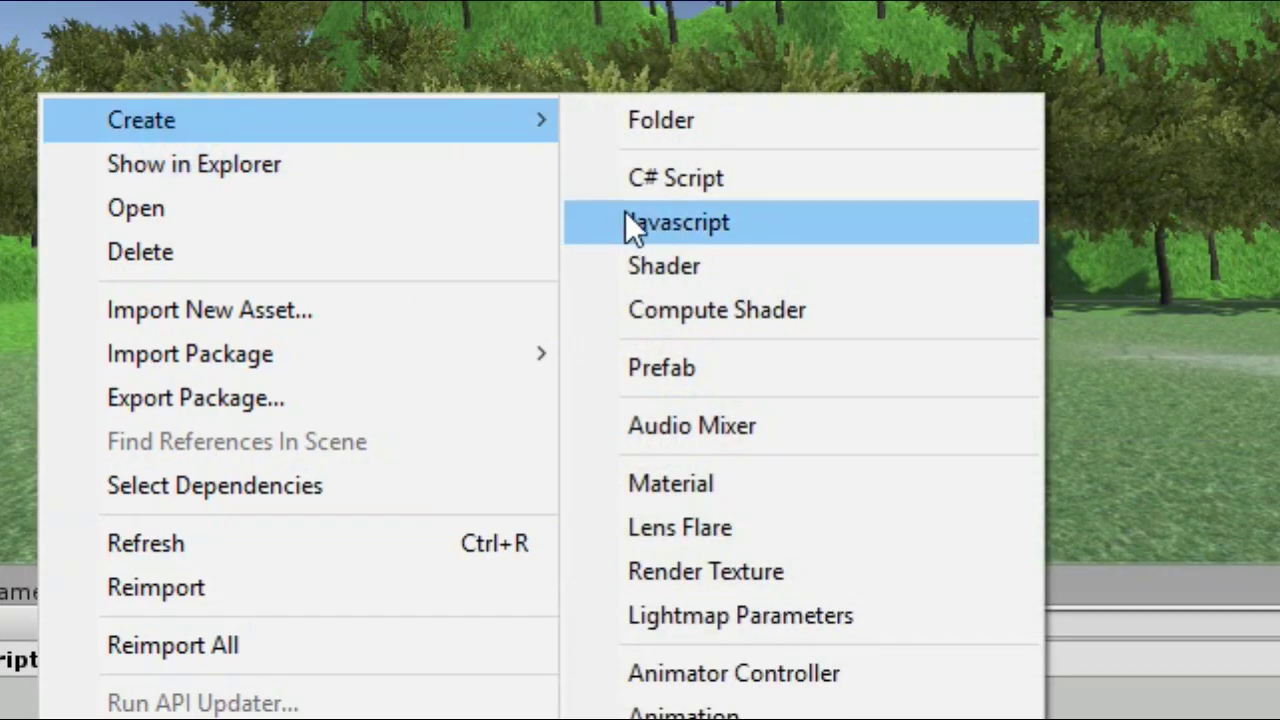
left_click(627, 220)
type("Whell")
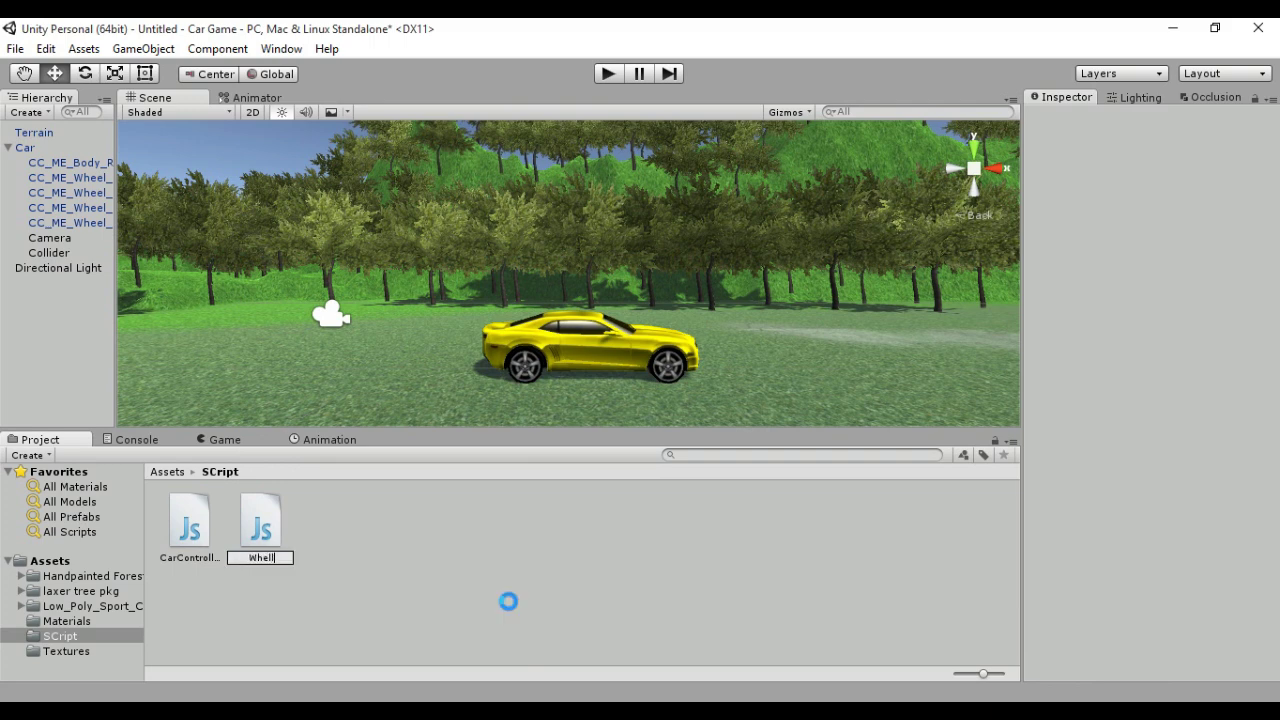
key("Return")
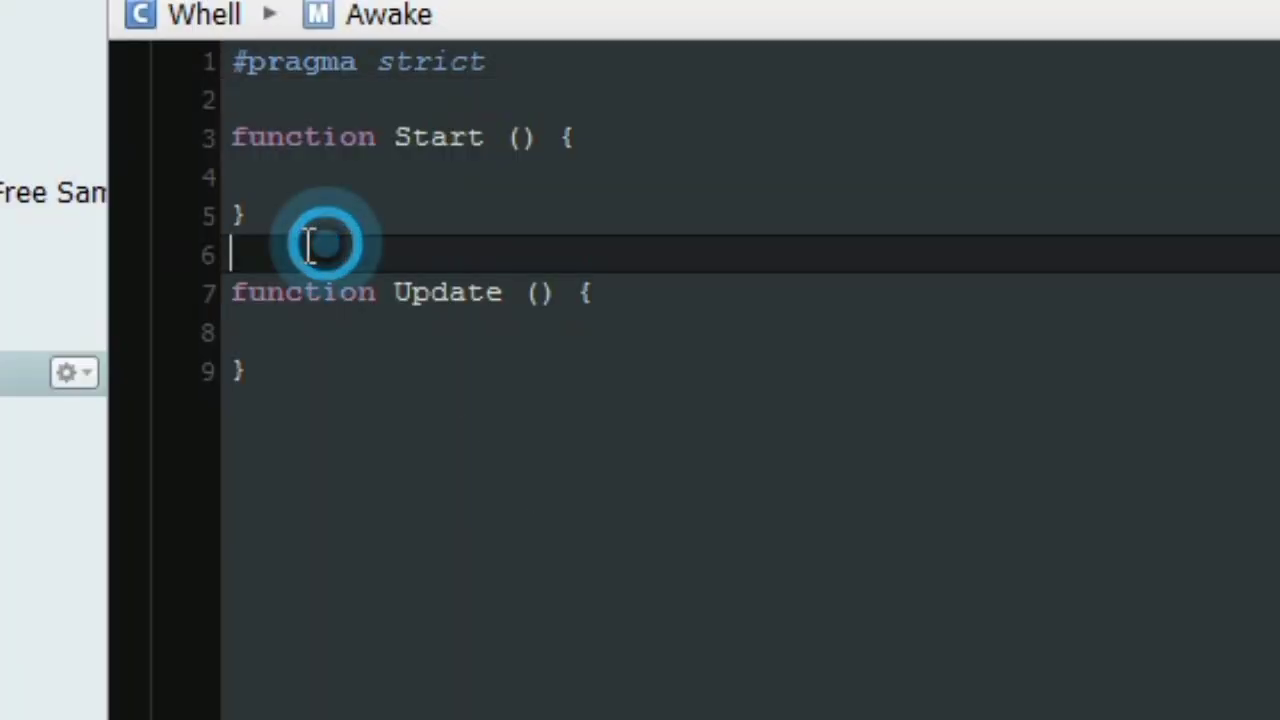
Trim Whell.js down to an empty Update, then select CarController.js driving lines 4–8
left_click_drag(370, 240, 291, 140)
key("BackSpace")
left_click(765, 84)
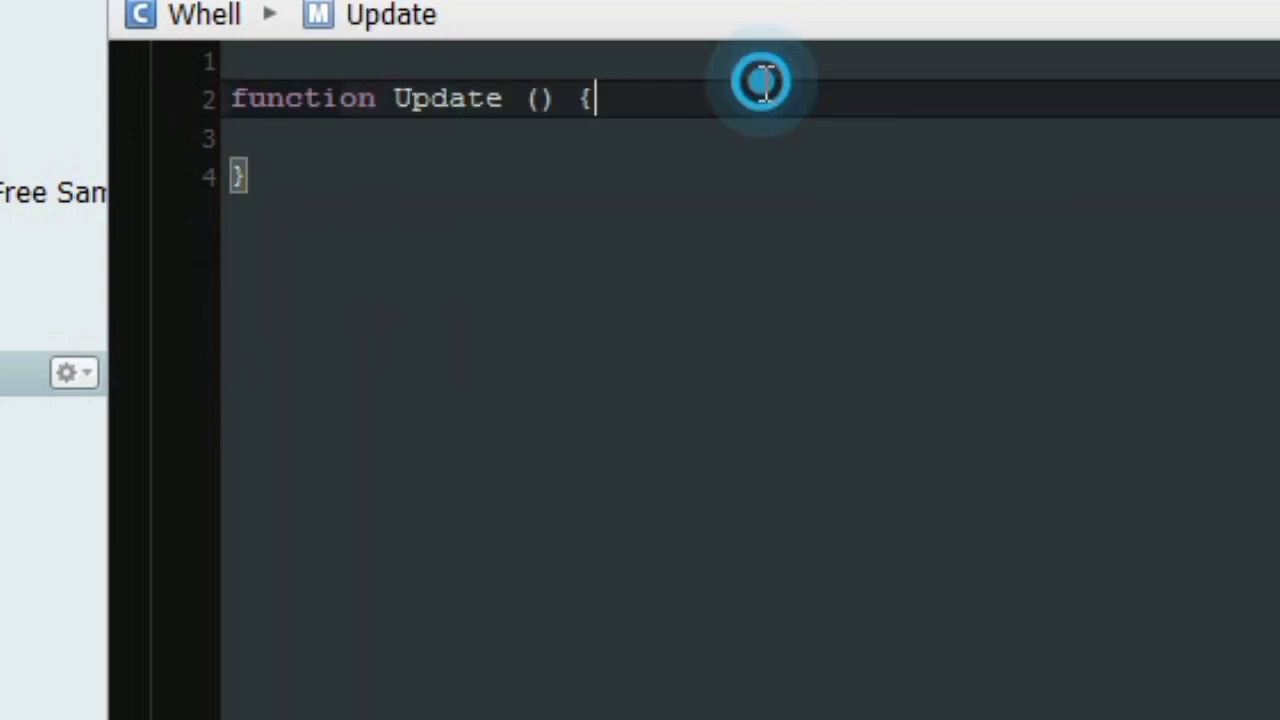
key("Return")
key("Return")
key("Tab")
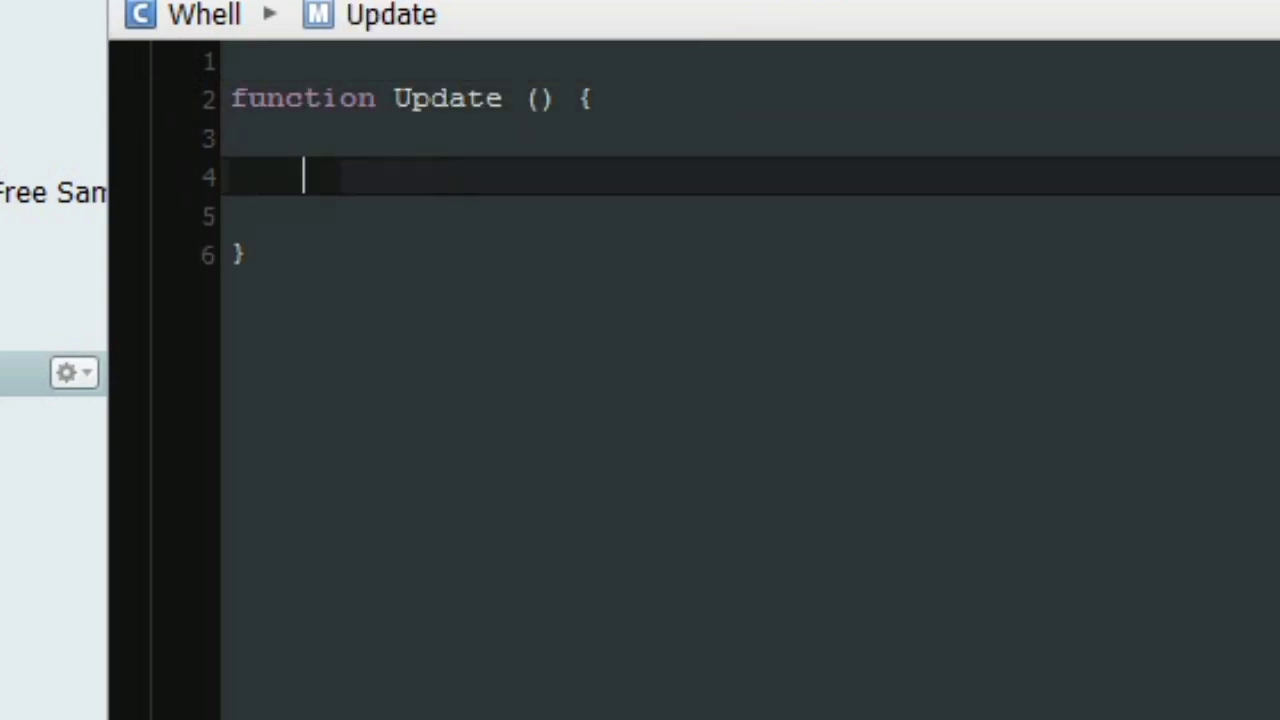
key("Tab")
key("Tab")
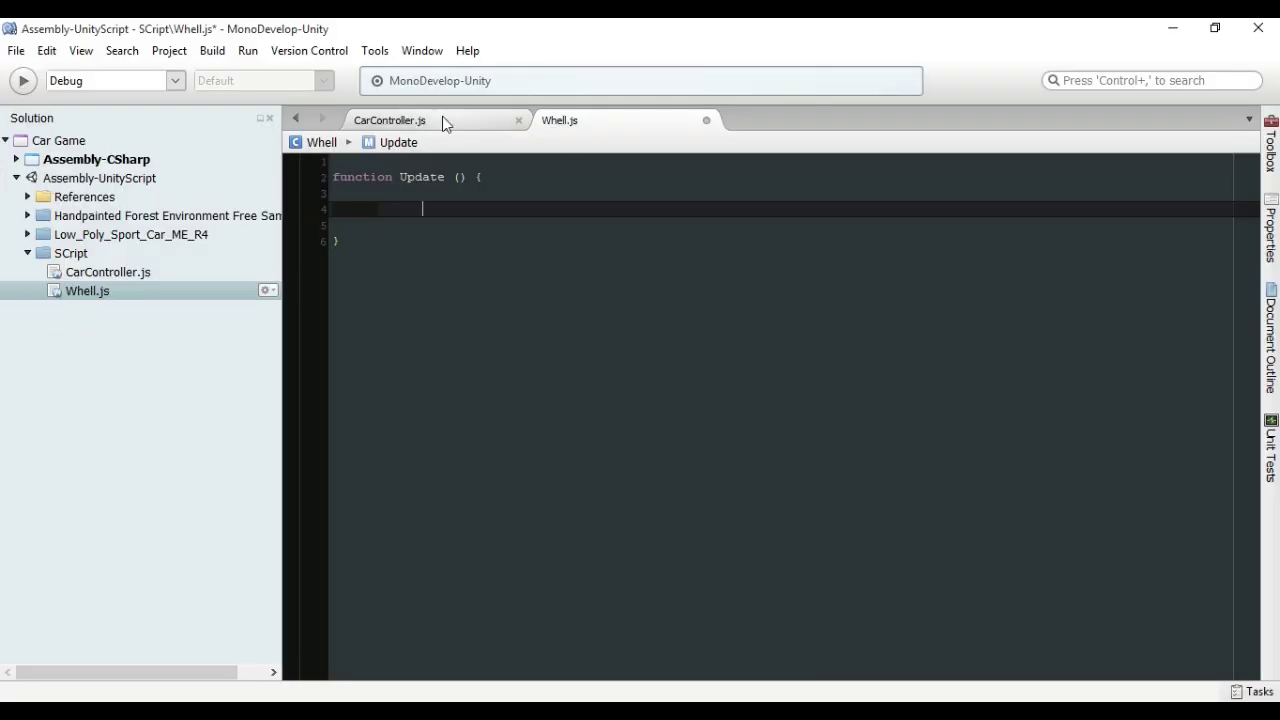
left_click(445, 122)
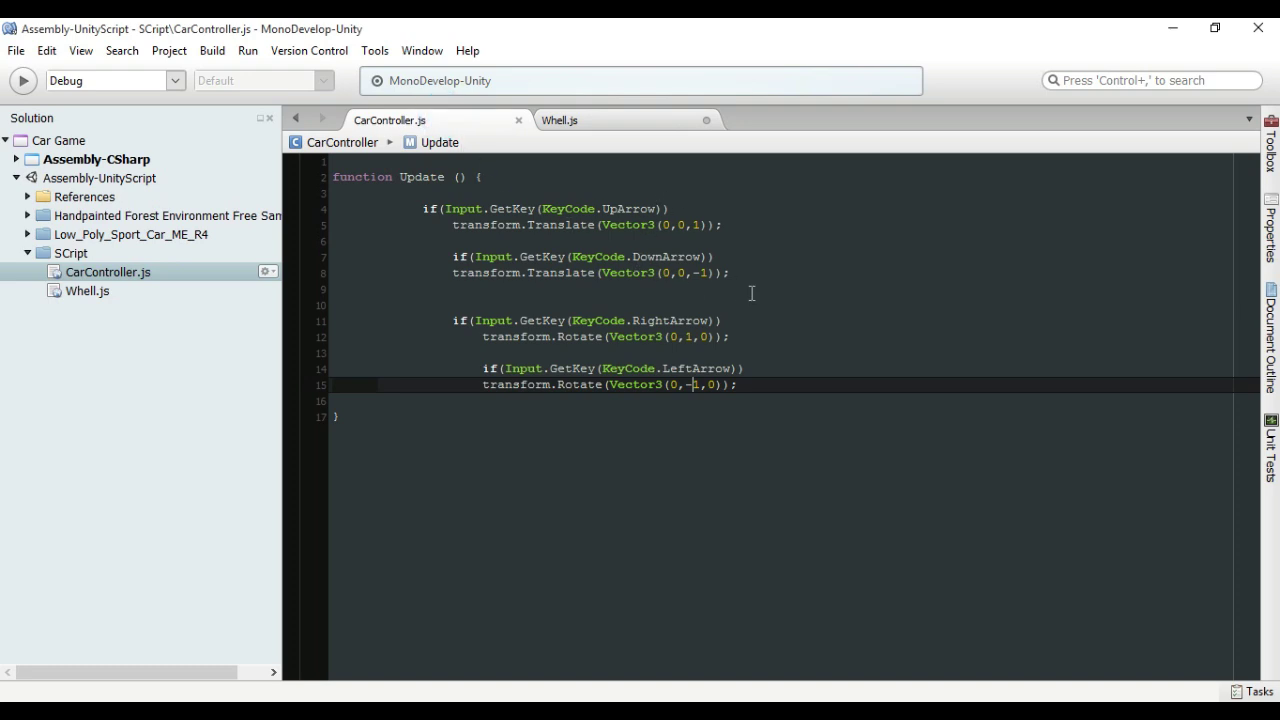
left_click_drag(748, 279, 418, 208)
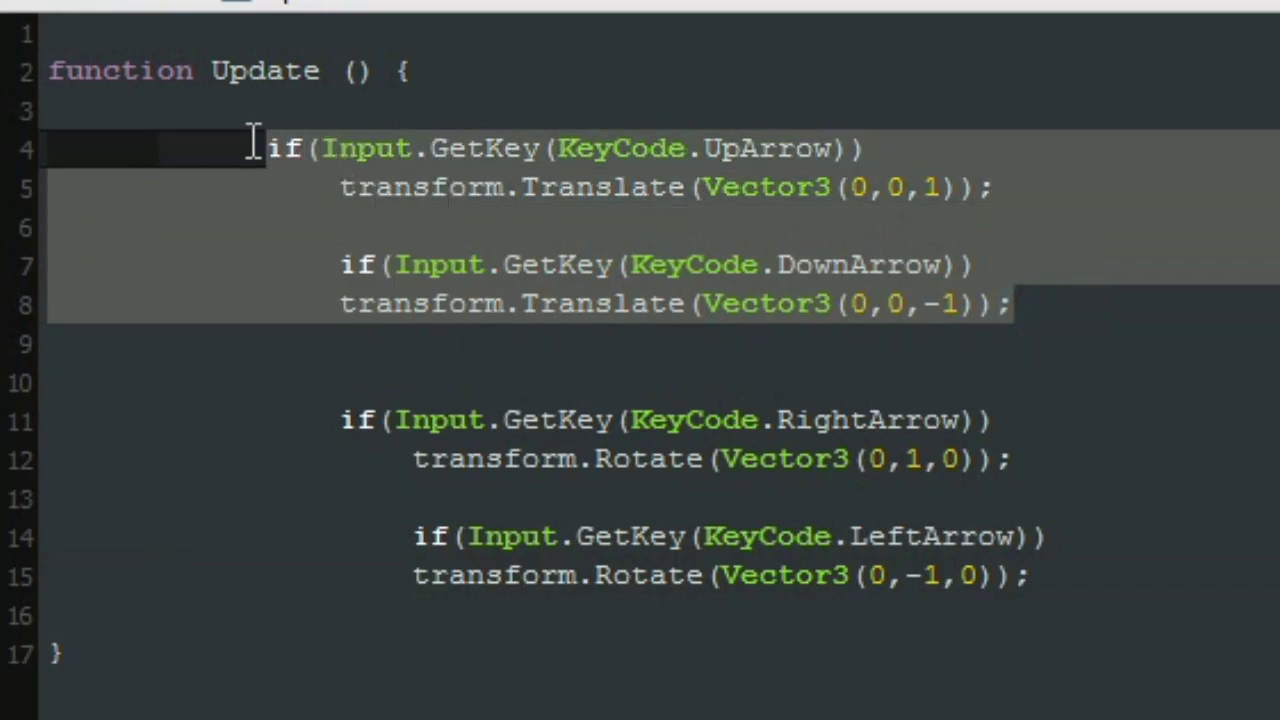
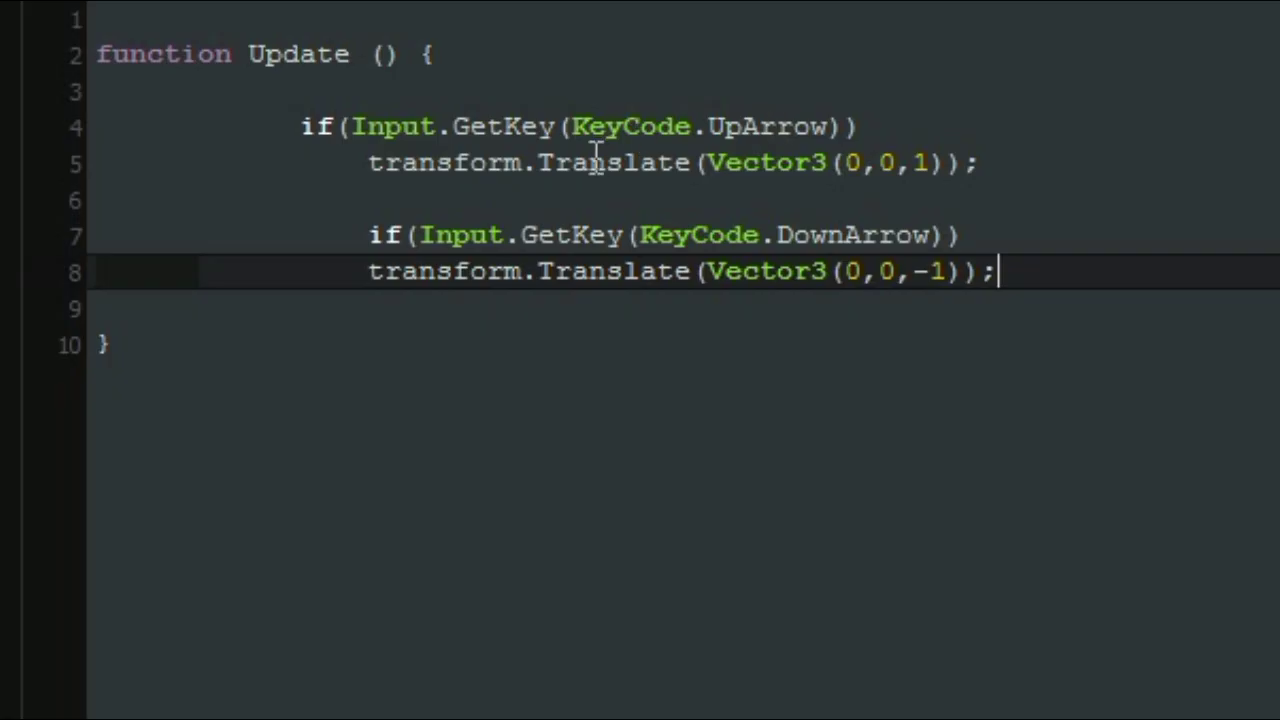
Replace transform.Translate with transform.Rotate on lines 5 and 8 of Whell.js
double_click(574, 224)
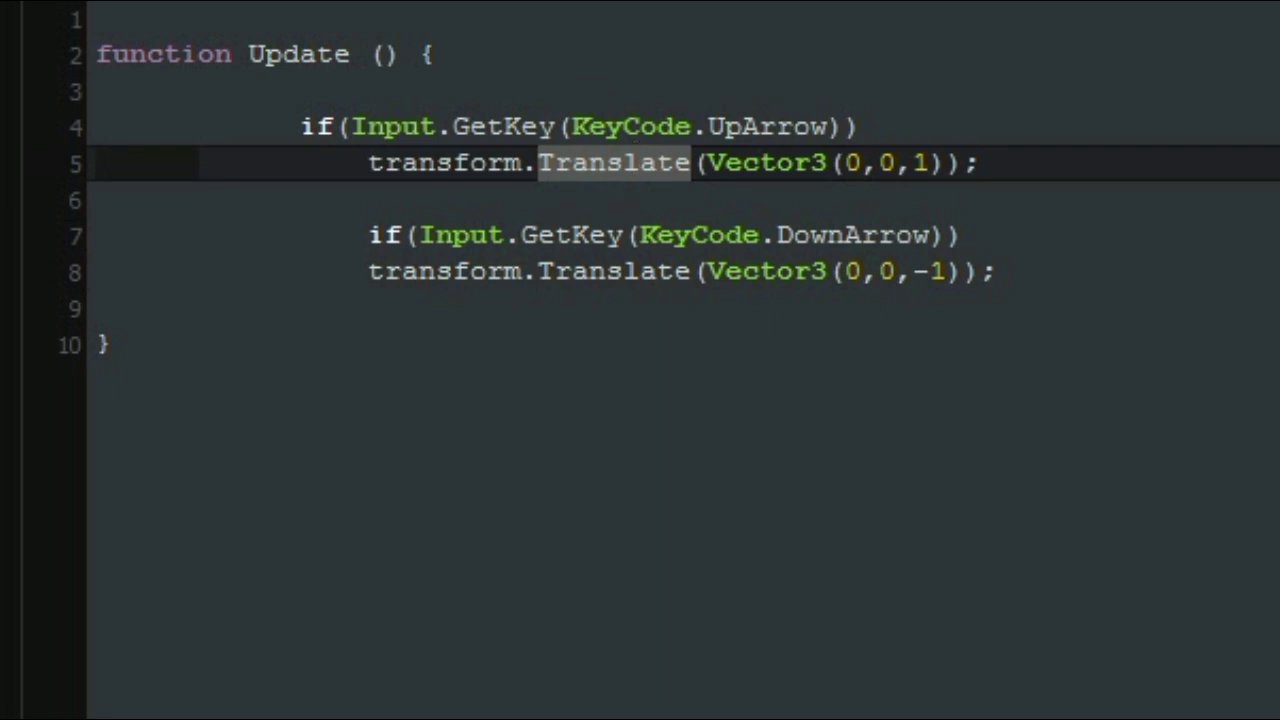
type("rota")
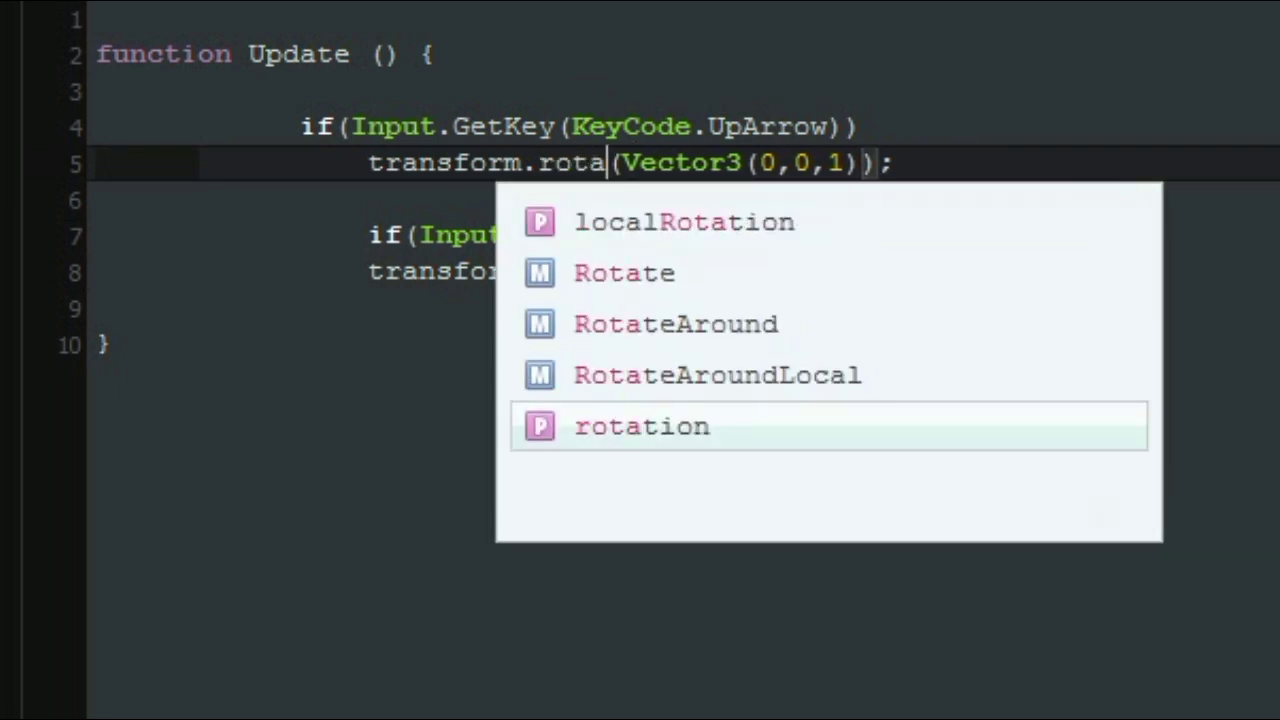
key("Up")
key("Up")
key("Up")
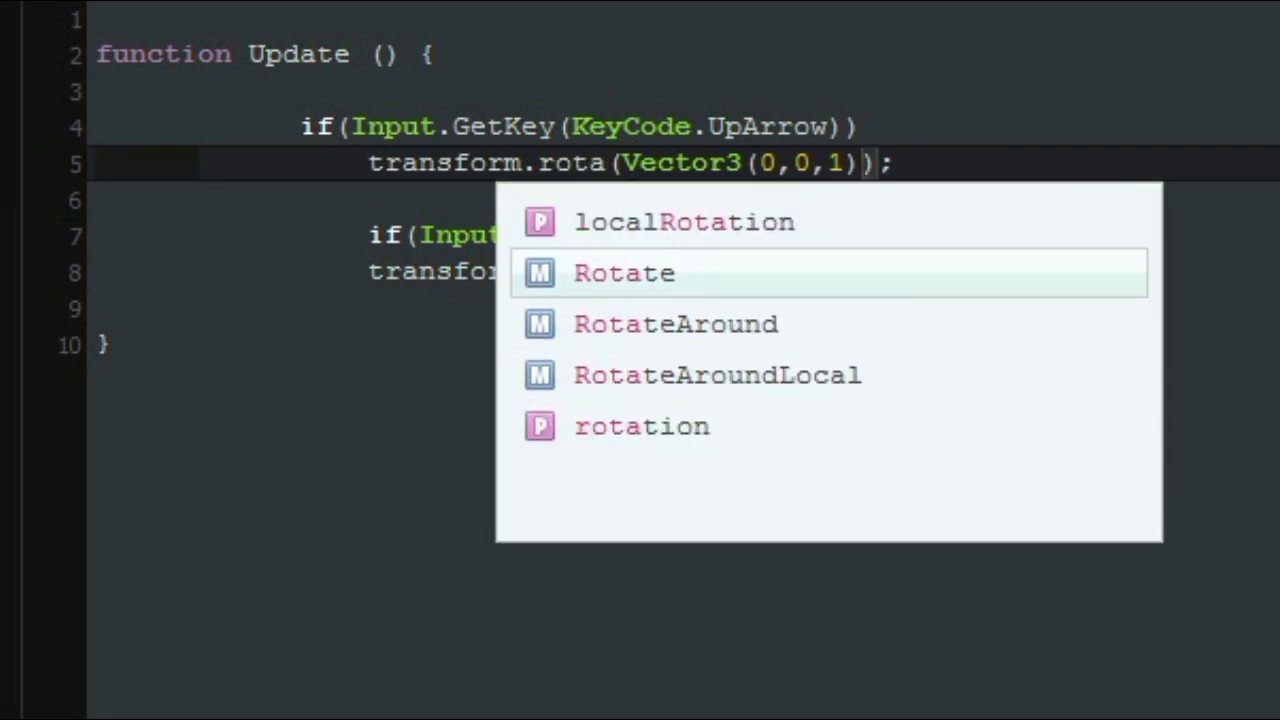
key("Return")
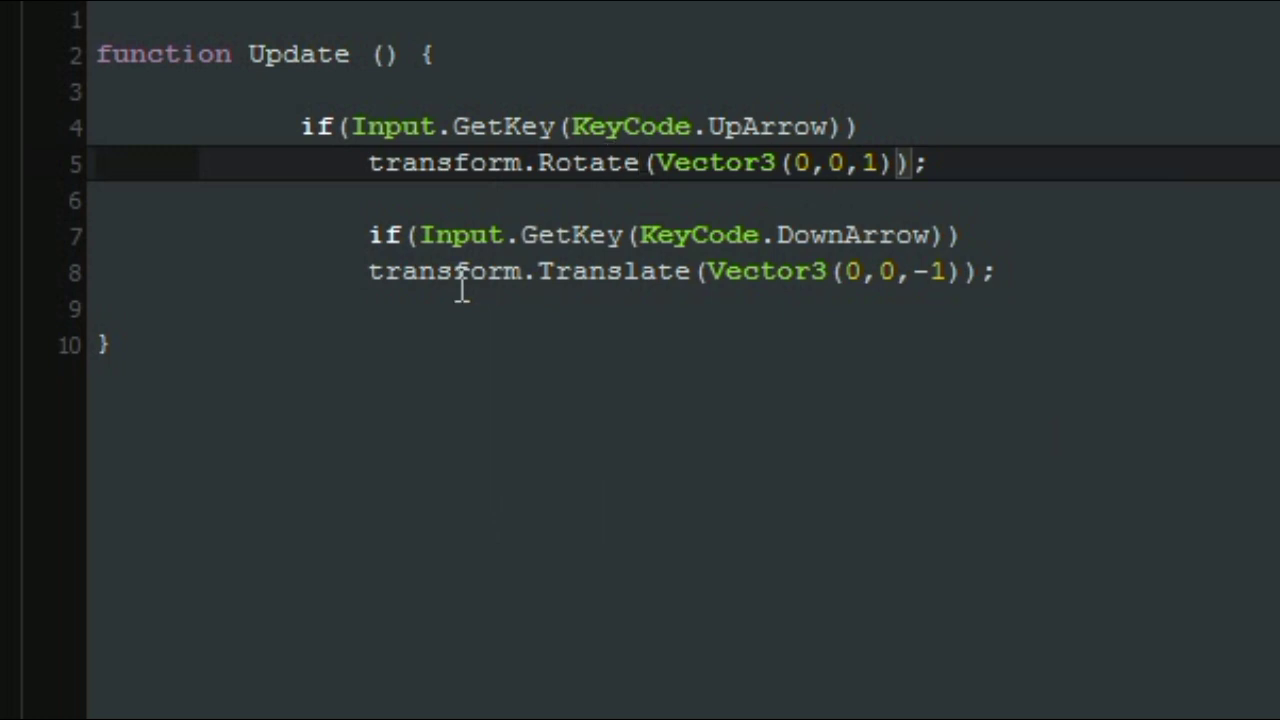
double_click(614, 271)
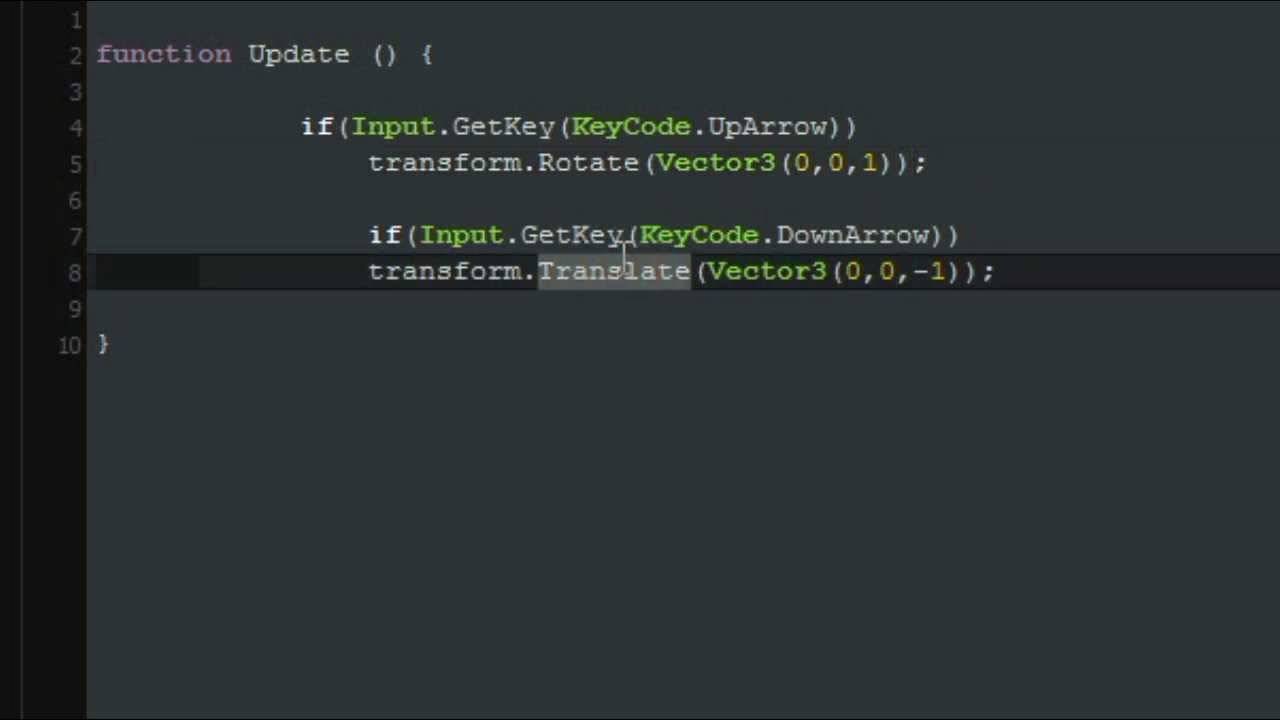
type("rotate")
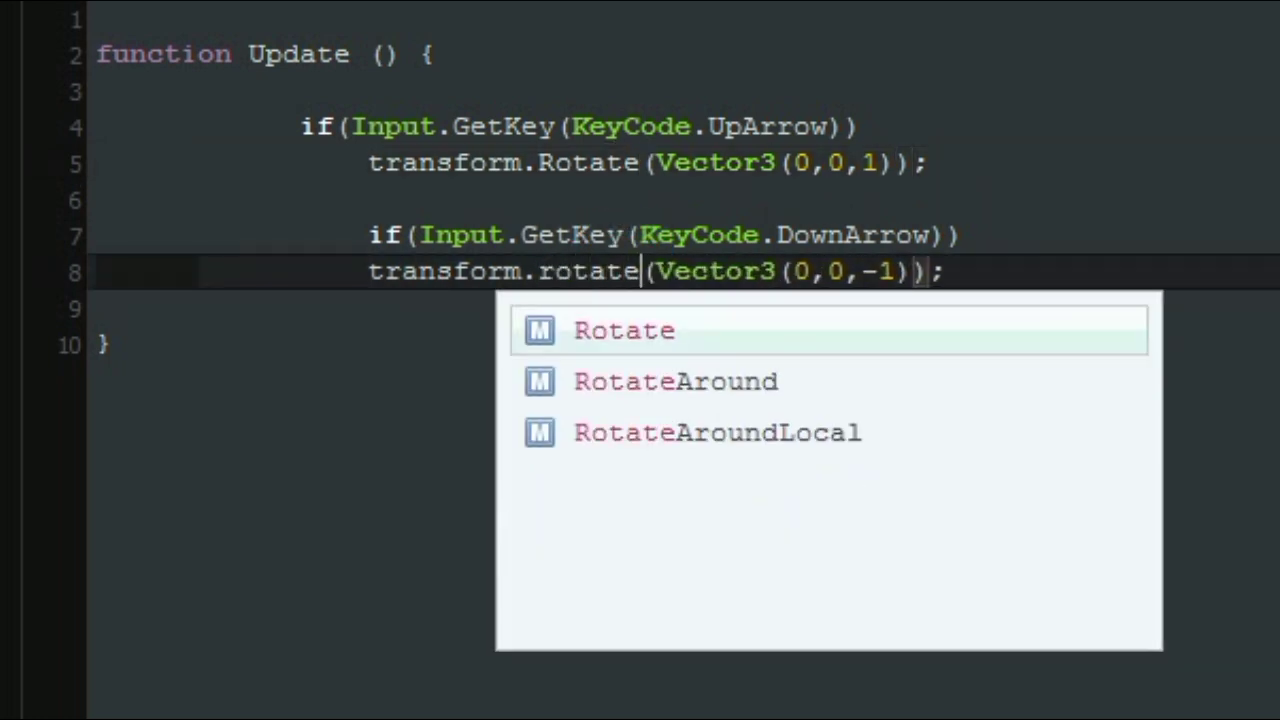
key("Return")
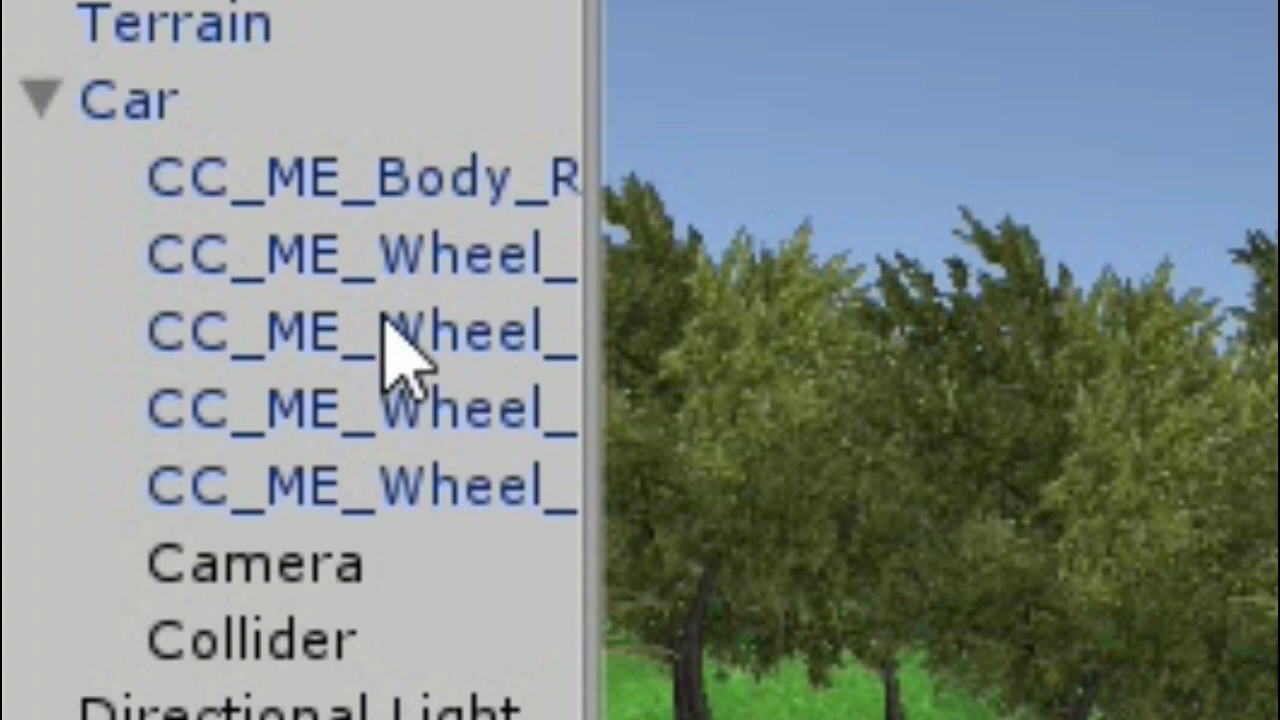
Attach Whell.js to all four selected wheel objects and run a quick play-mode test
left_click(385, 258)
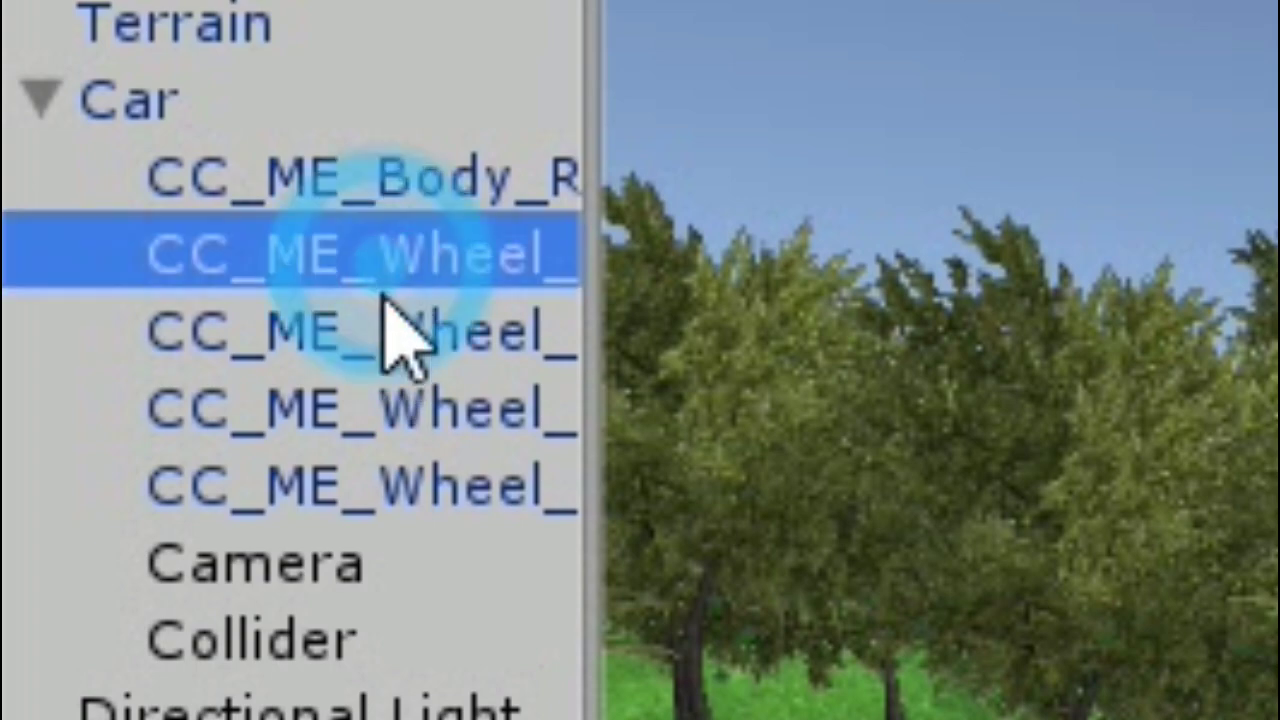
left_click(405, 485, "shift")
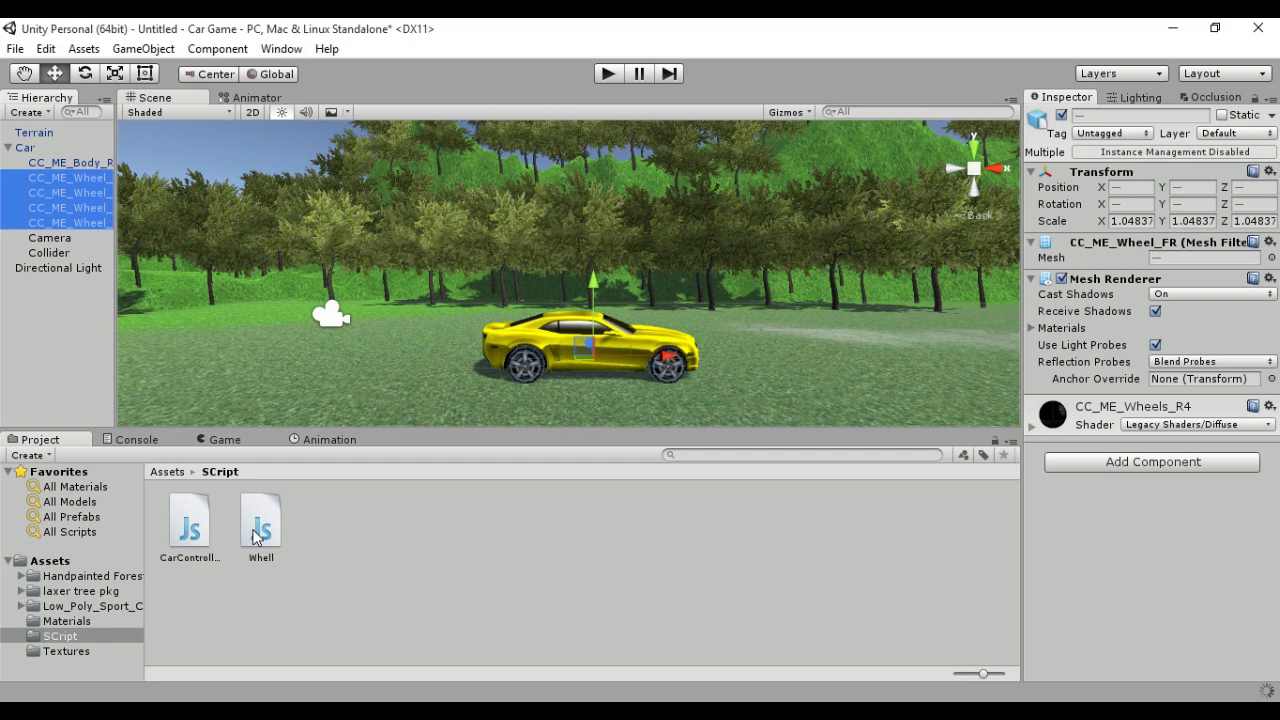
left_click_drag(261, 528, 1150, 520)
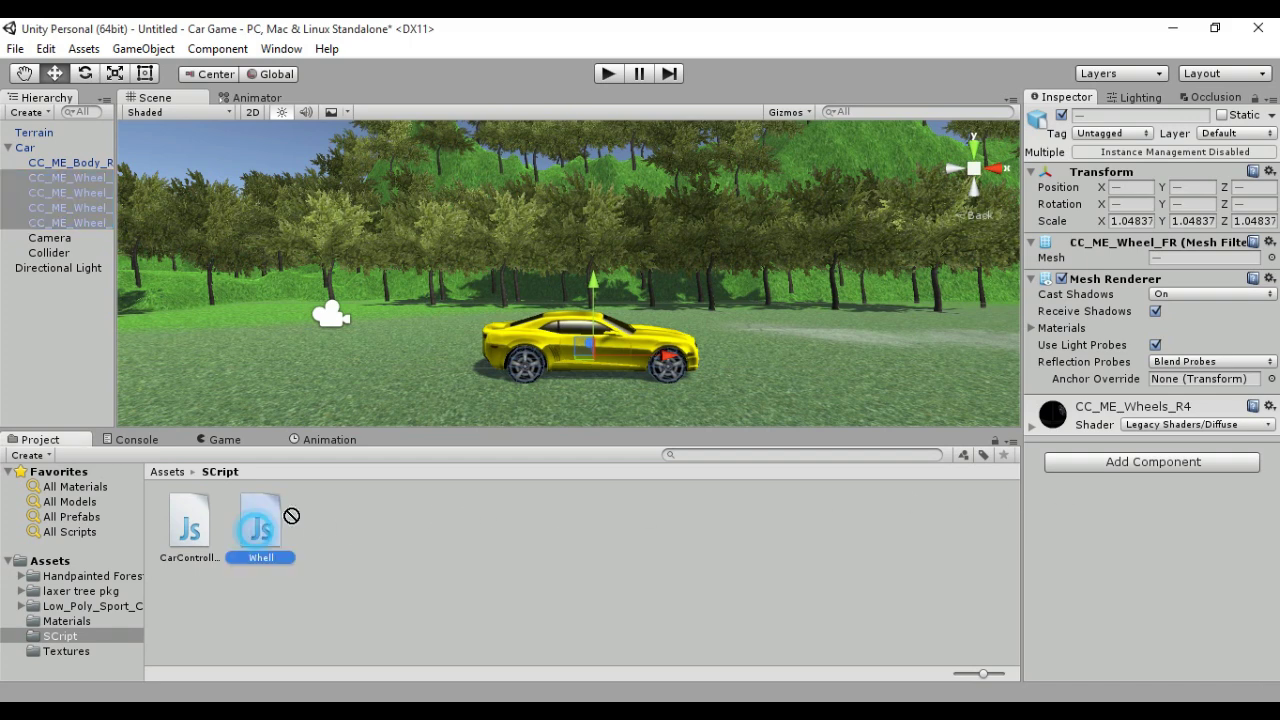
left_click(605, 73)
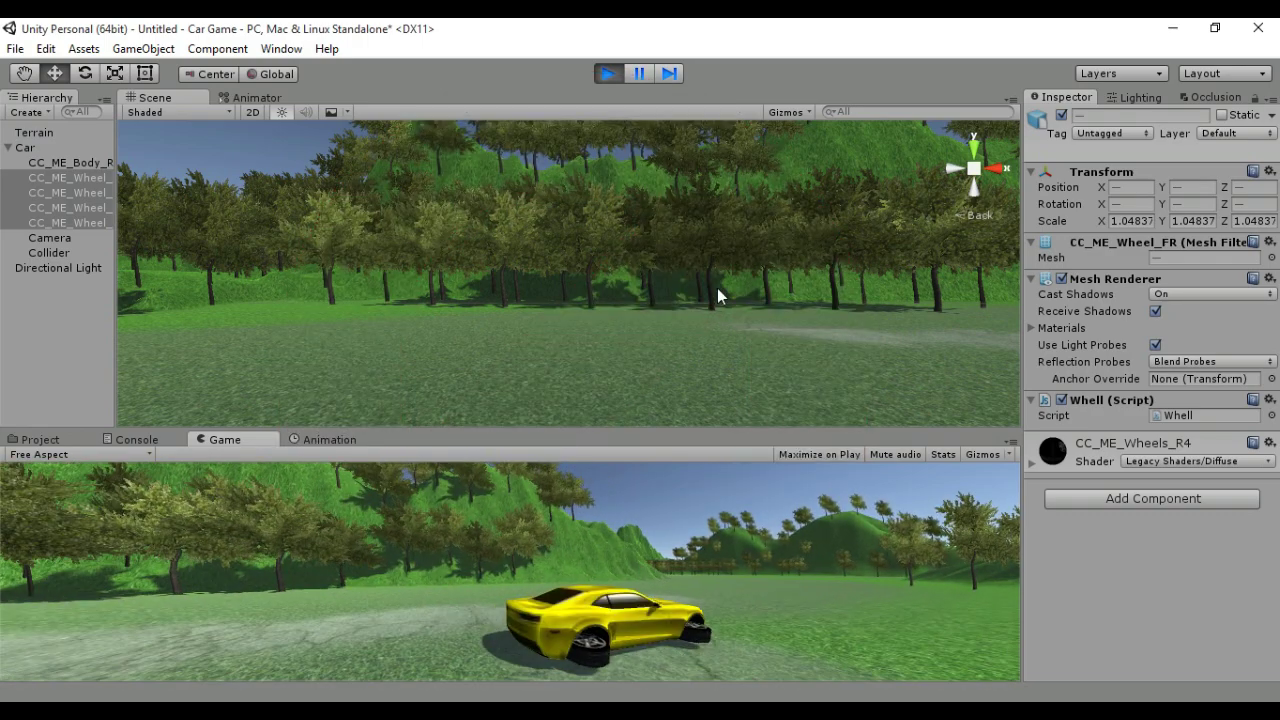
left_click(608, 74)
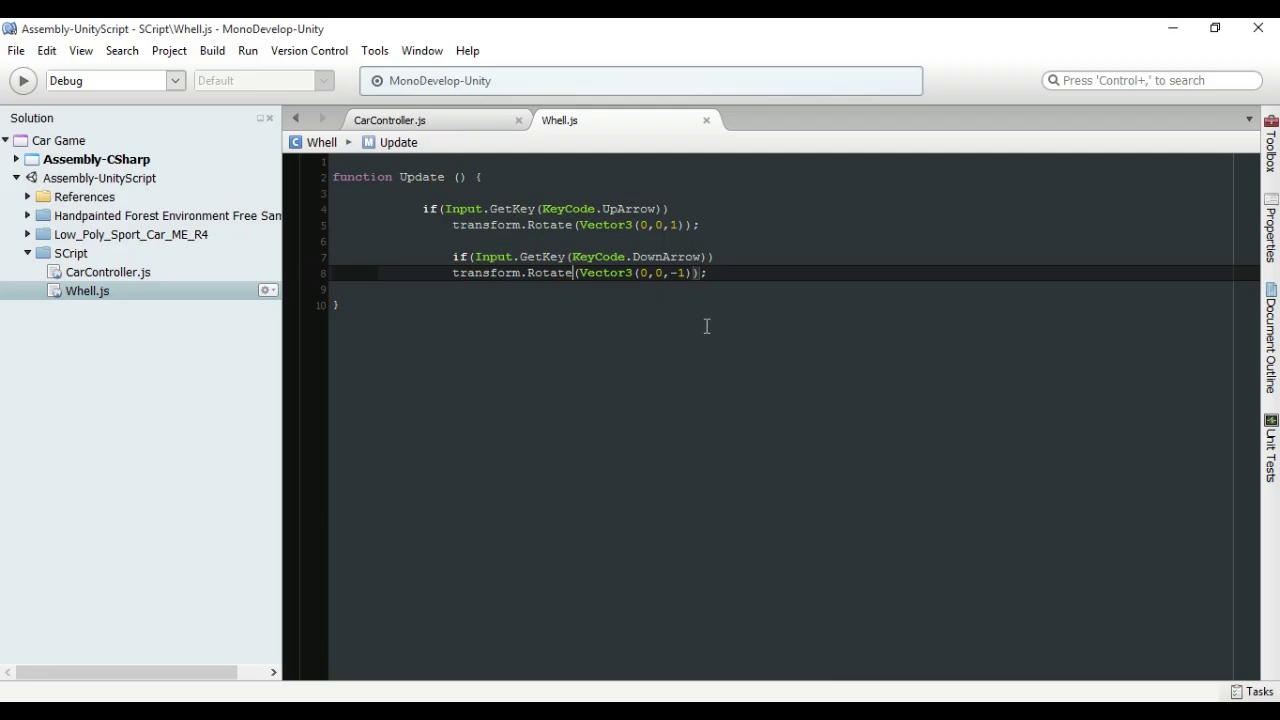
Change the down-arrow rotation on line 8 to Vector3(0,-10,0)
left_click(686, 272)
key("BackSpace")
key("BackSpace")
type("0")
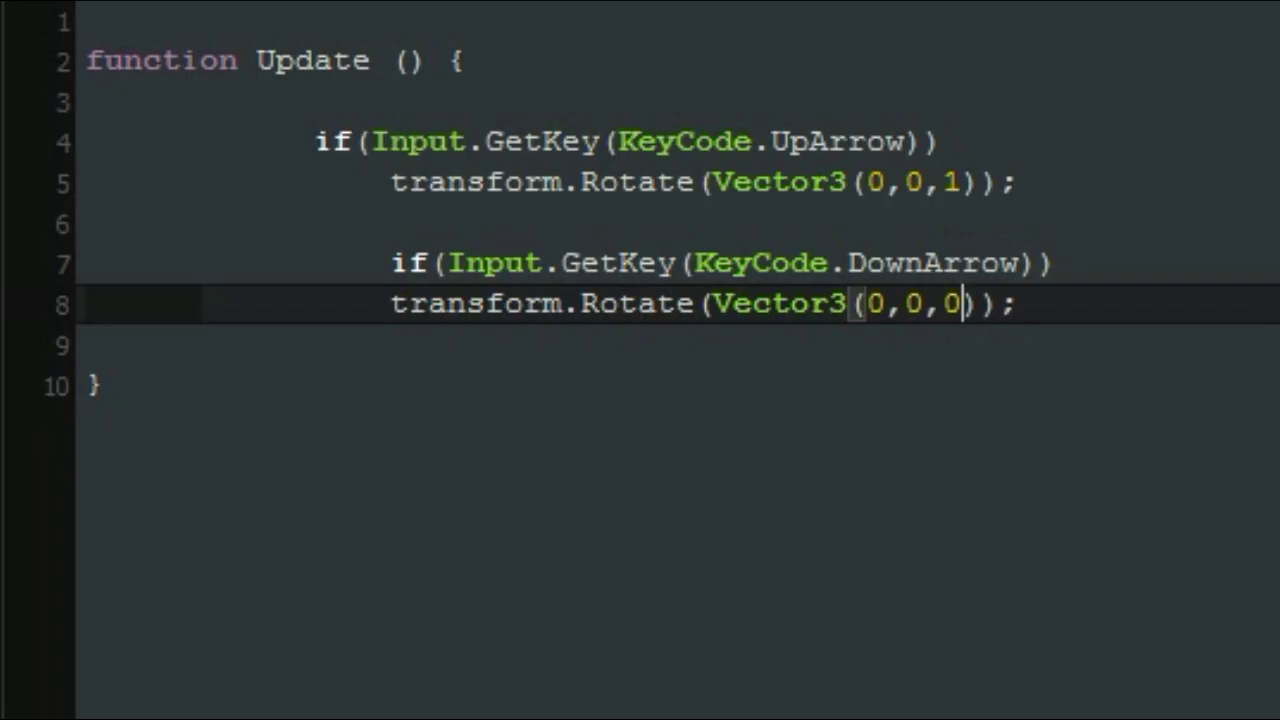
key("Left")
key("Left")
key("BackSpace")
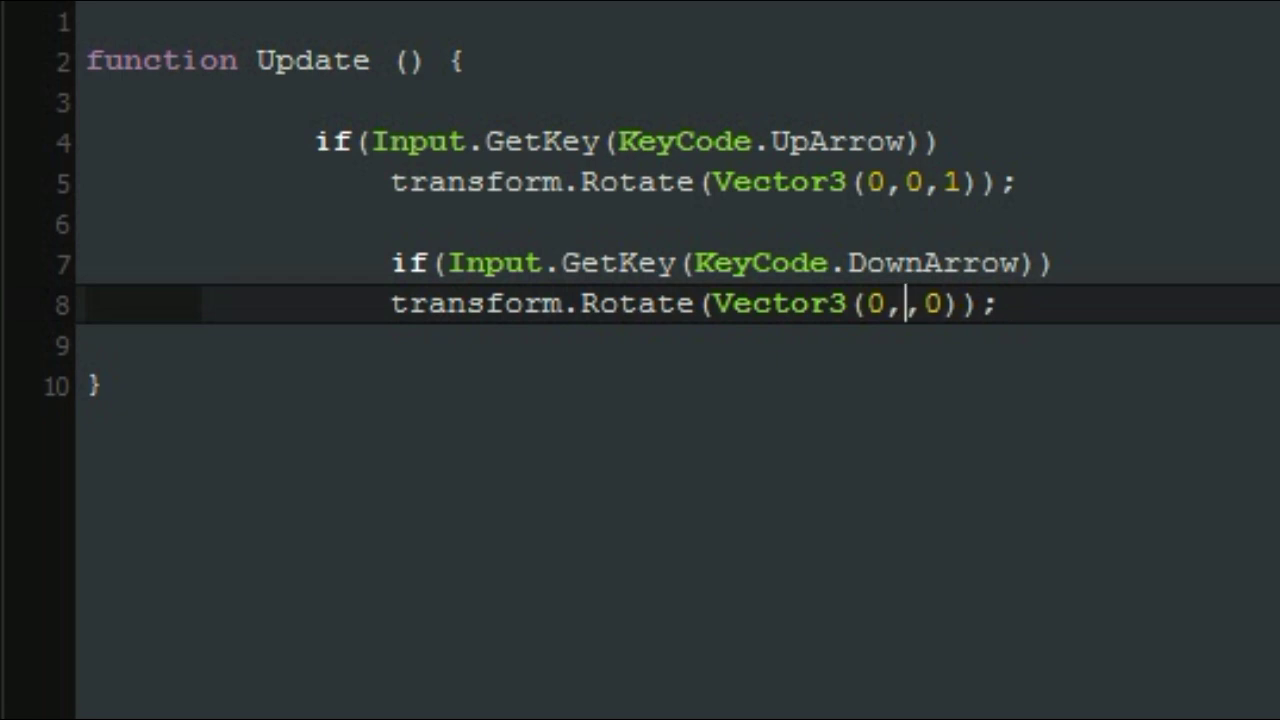
type("-")
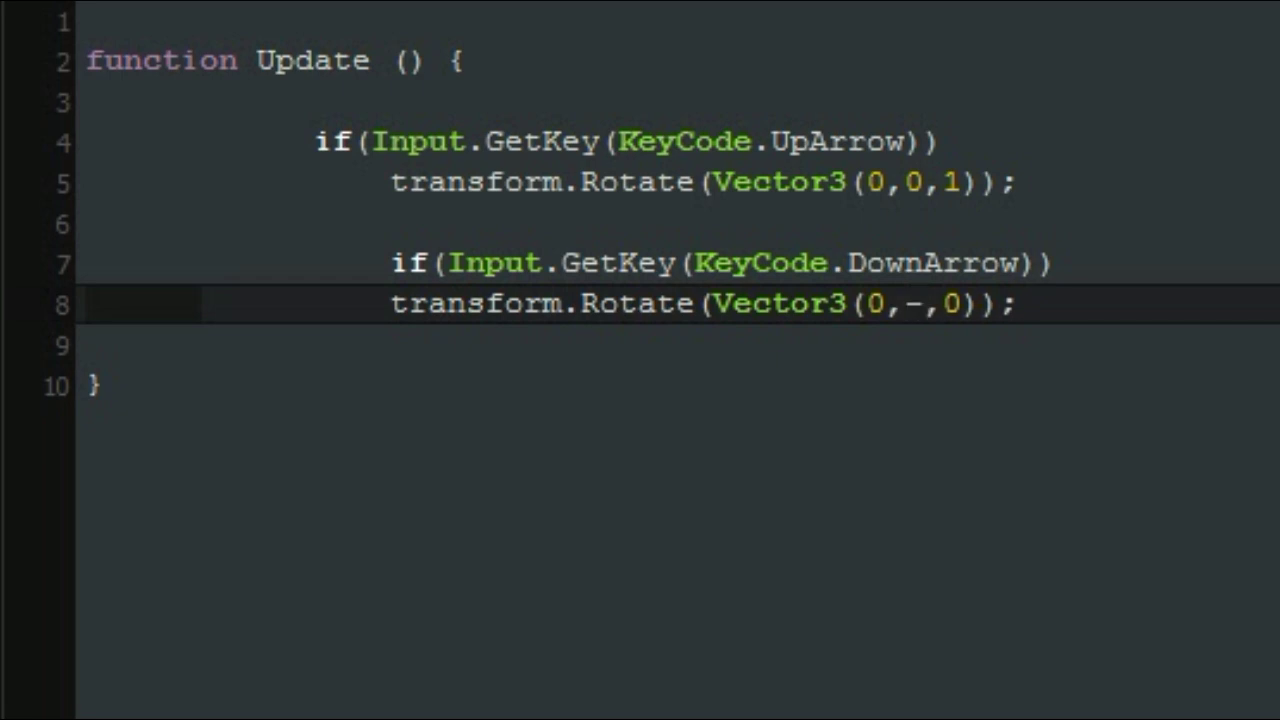
type("10")
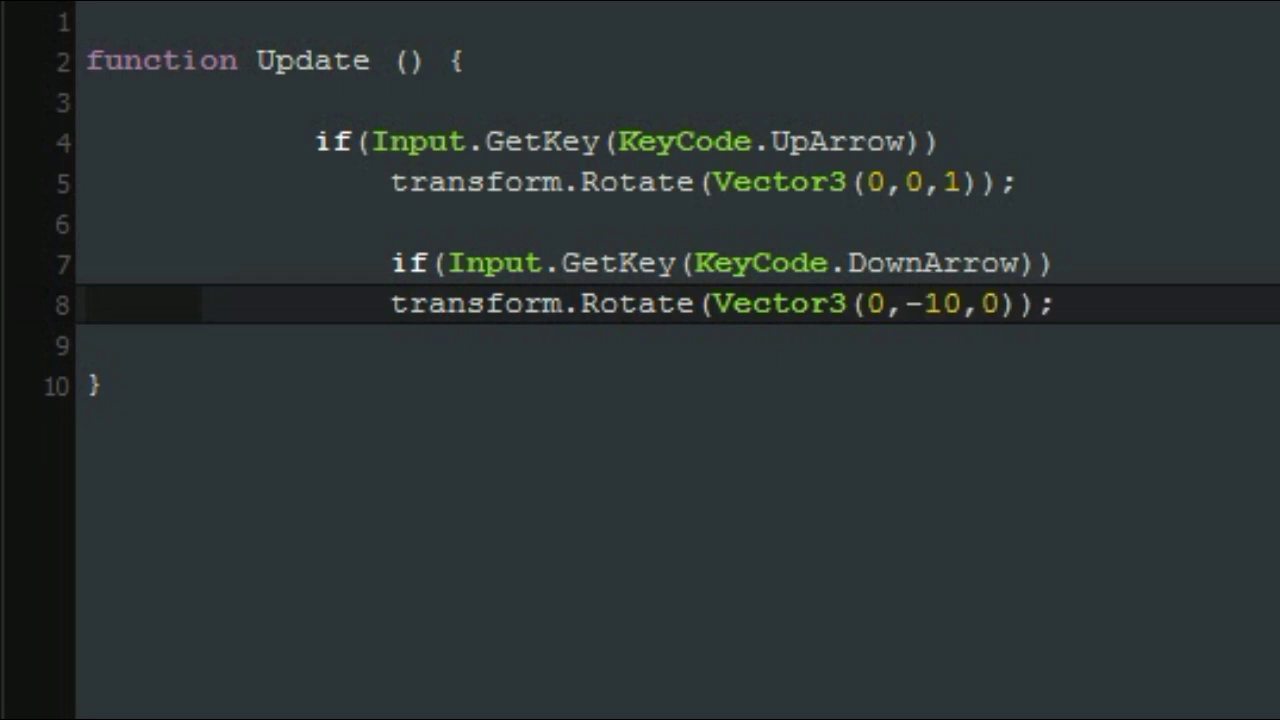
Change the up-arrow rotation on line 5 to Vector3(0,10,0) and run the game
left_click(965, 182)
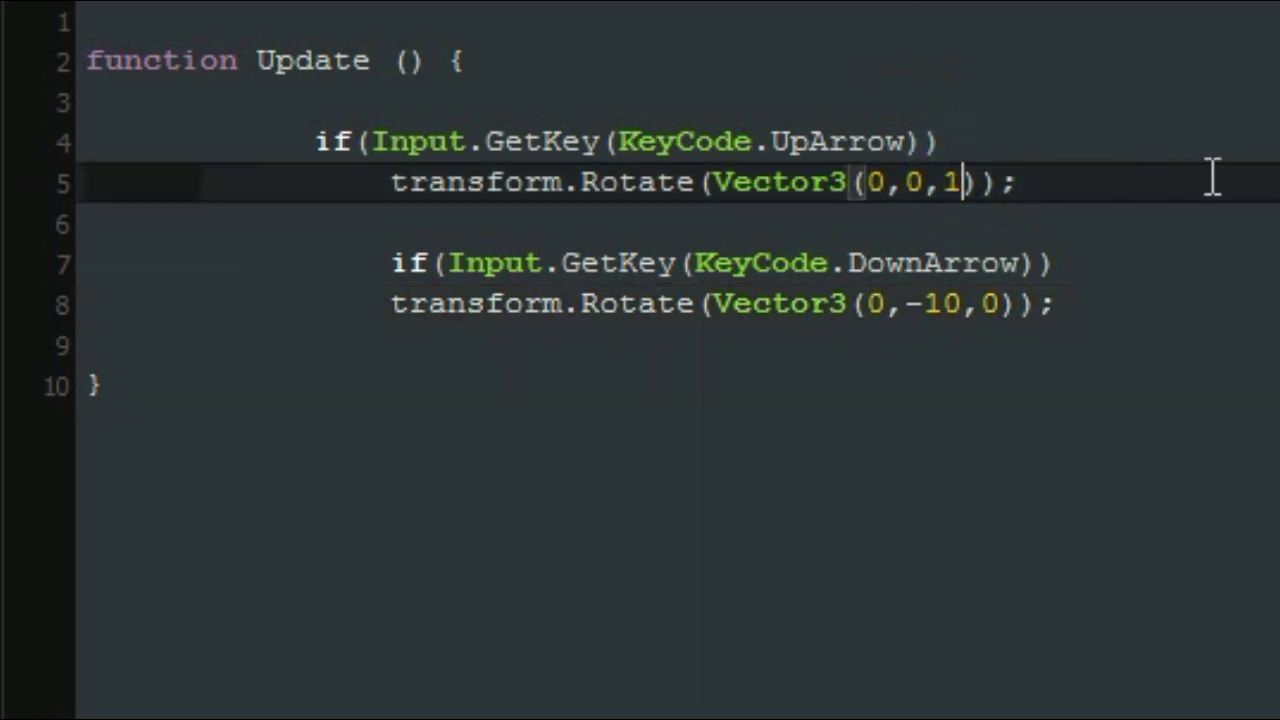
key("BackSpace")
type("0")
key("Left")
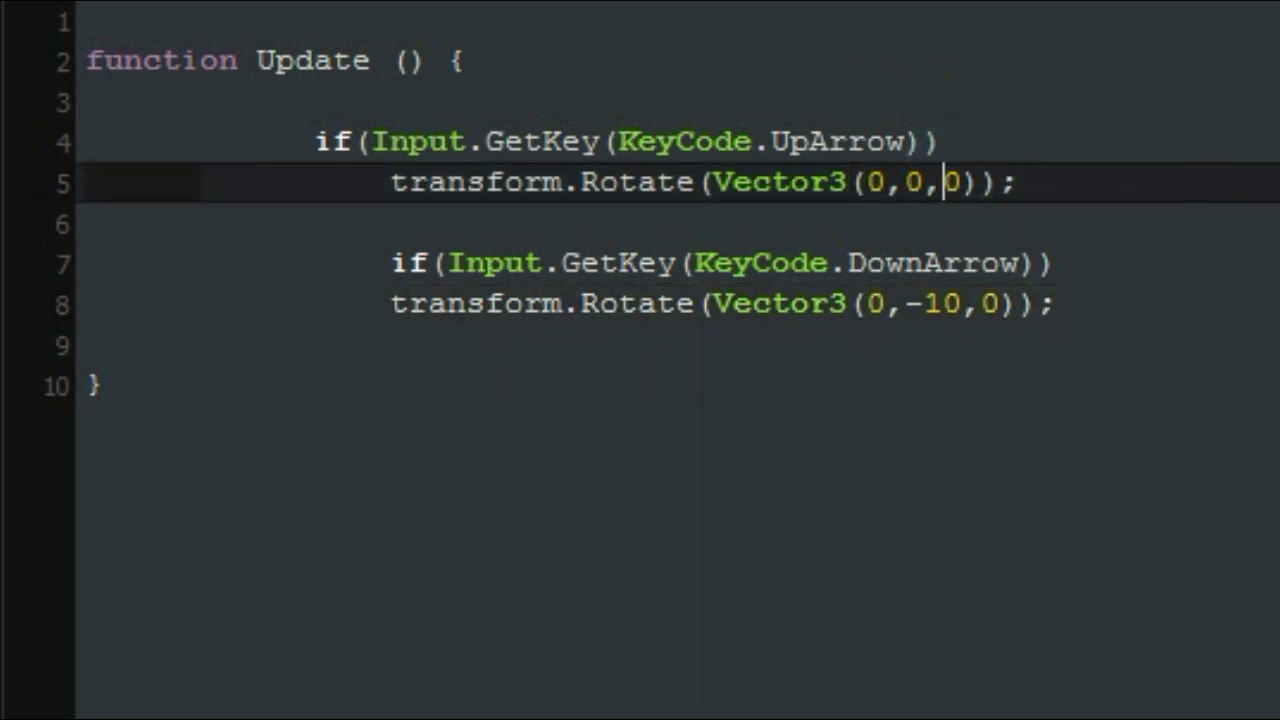
left_click(925, 182)
key("BackSpace")
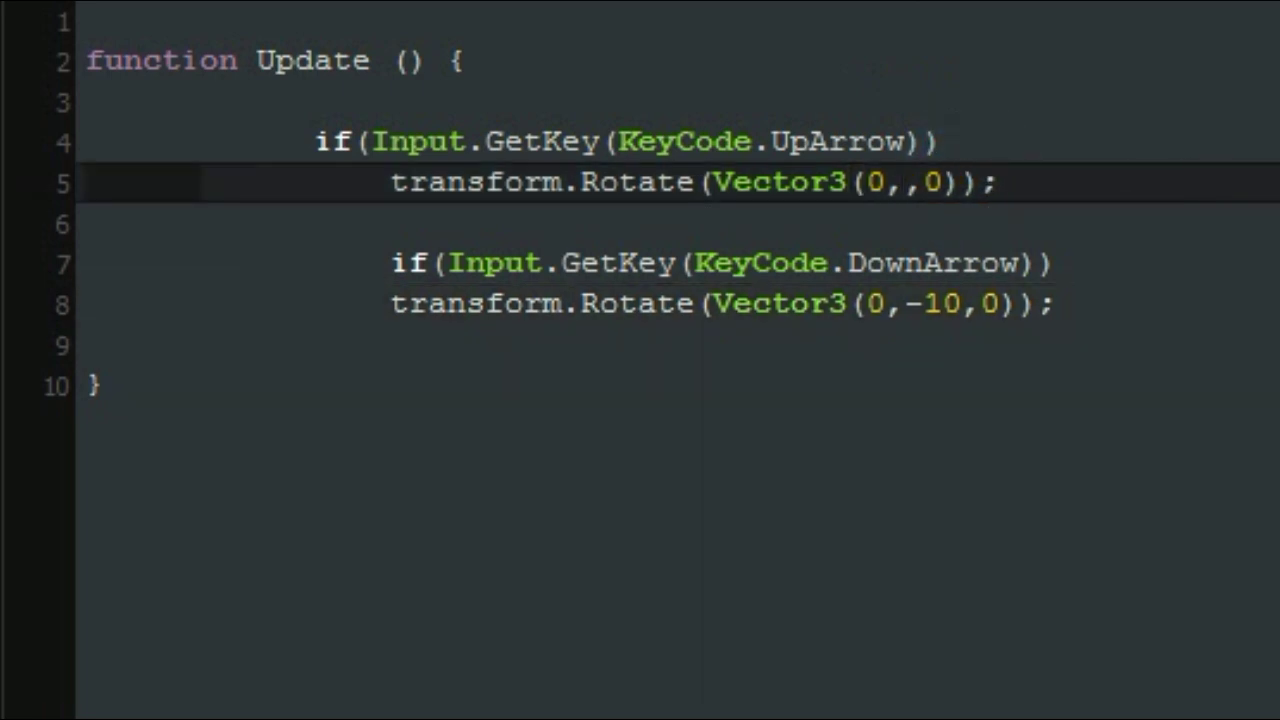
type("10")
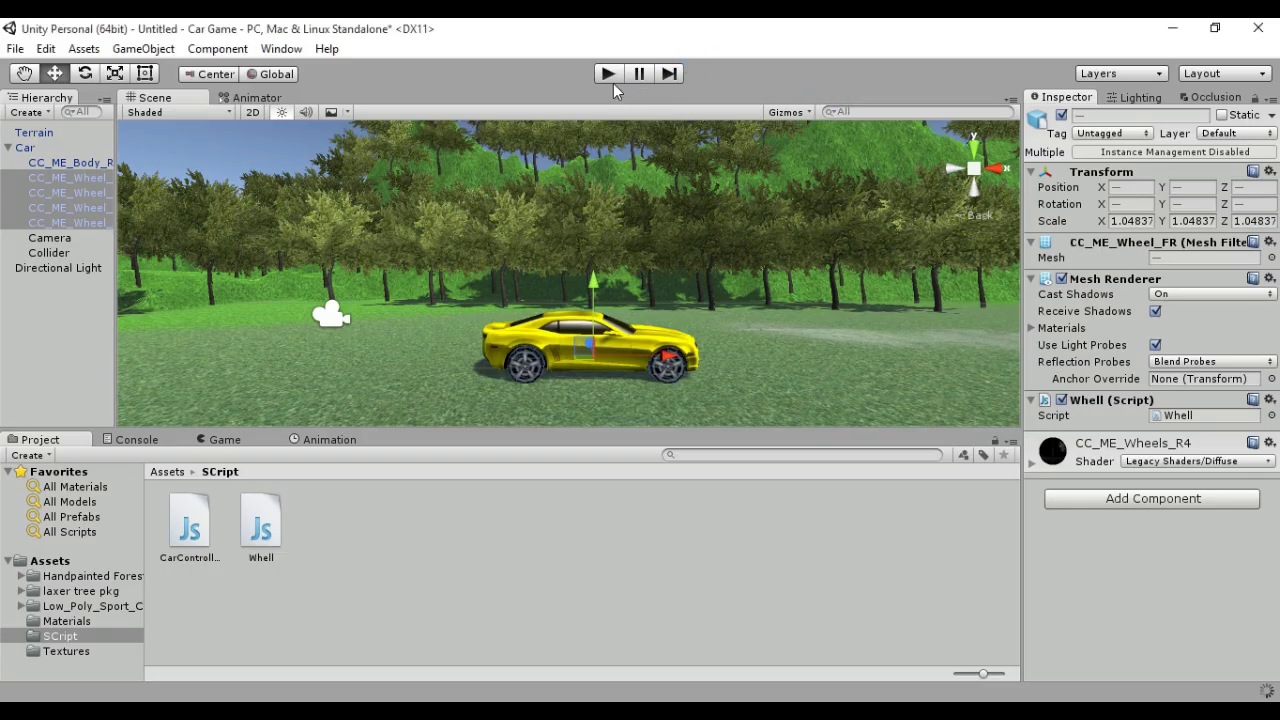
left_click(607, 73)
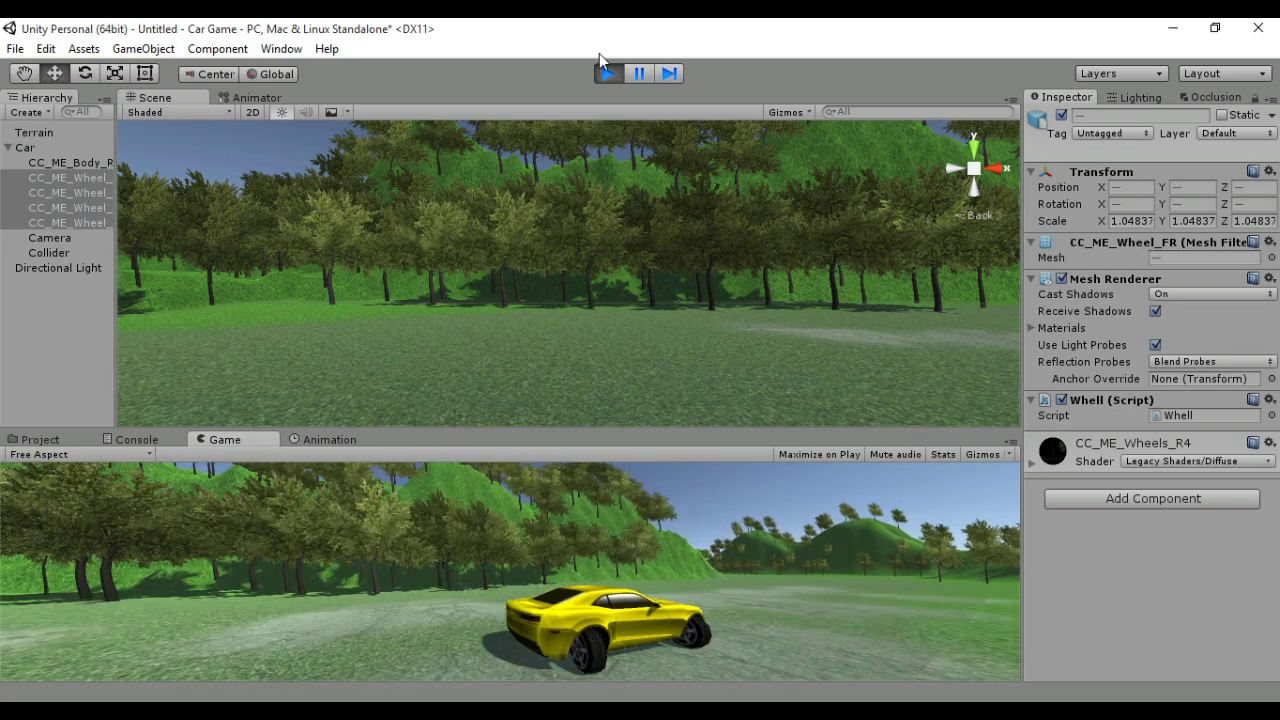
Stop play mode and set the up-arrow rotation to Vector3(10,0,0)
left_click(607, 73)
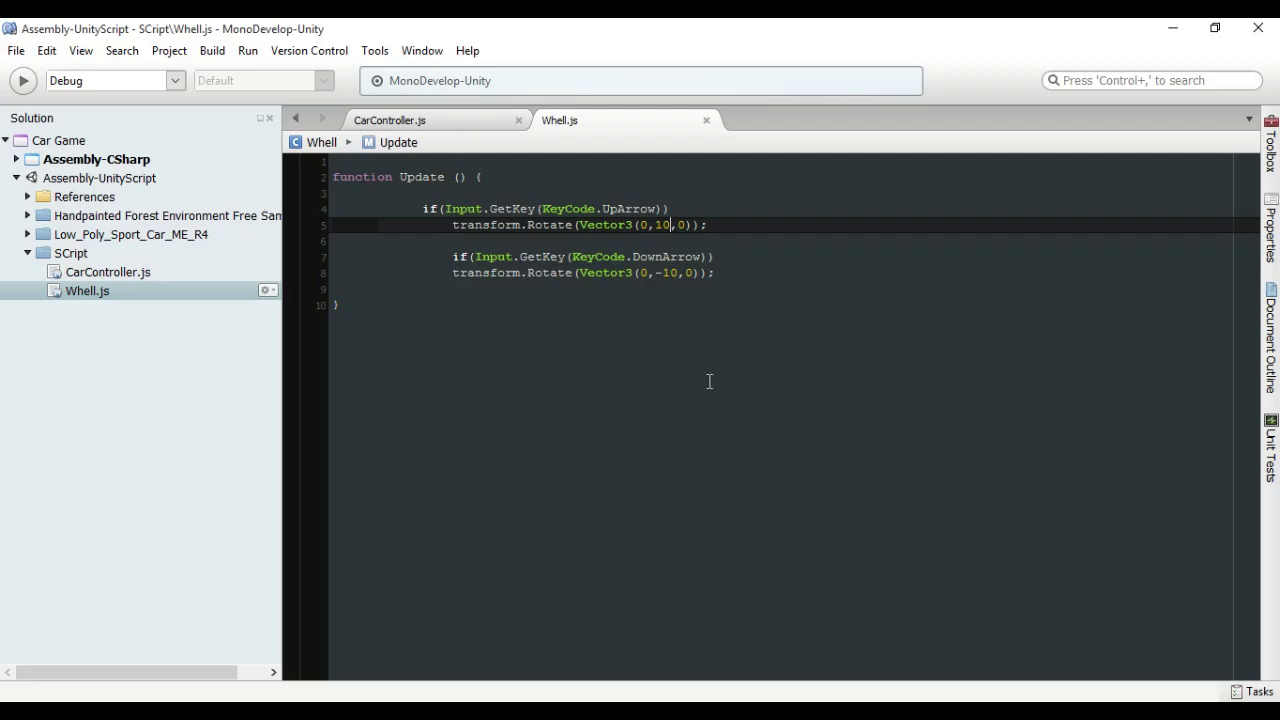
key("BackSpace")
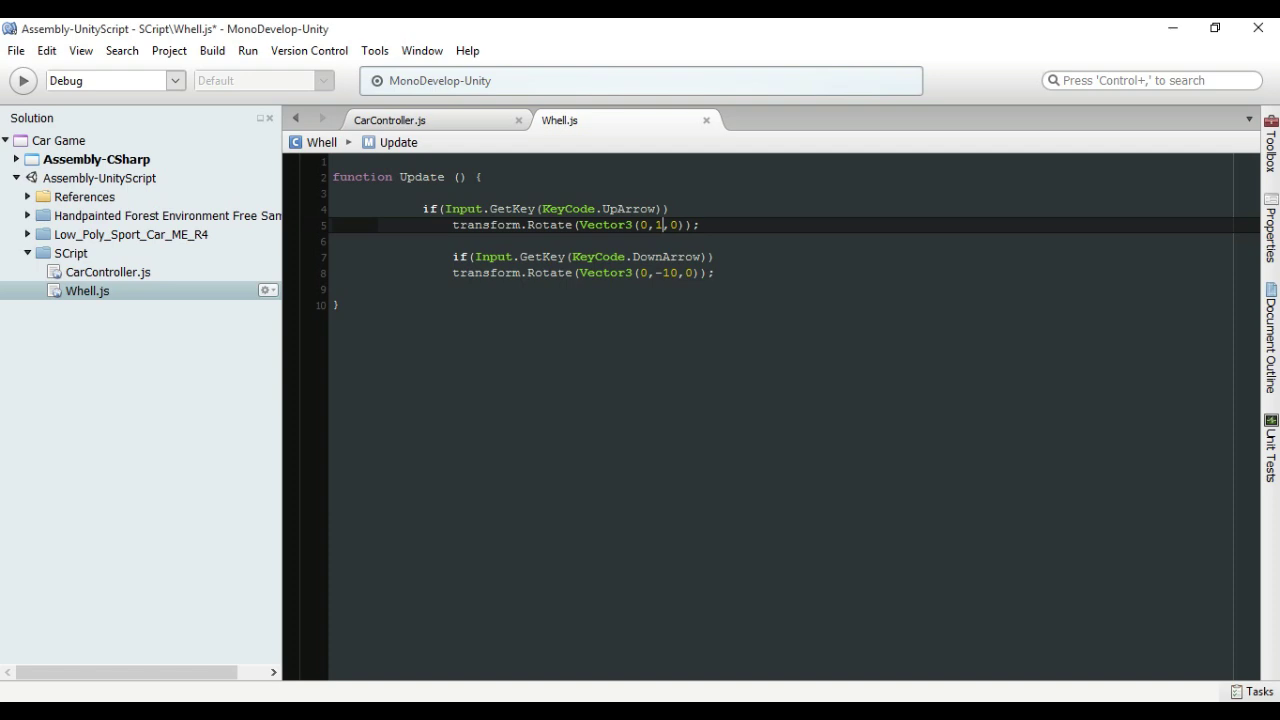
type("0")
key("BackSpace")
key("BackSpace")
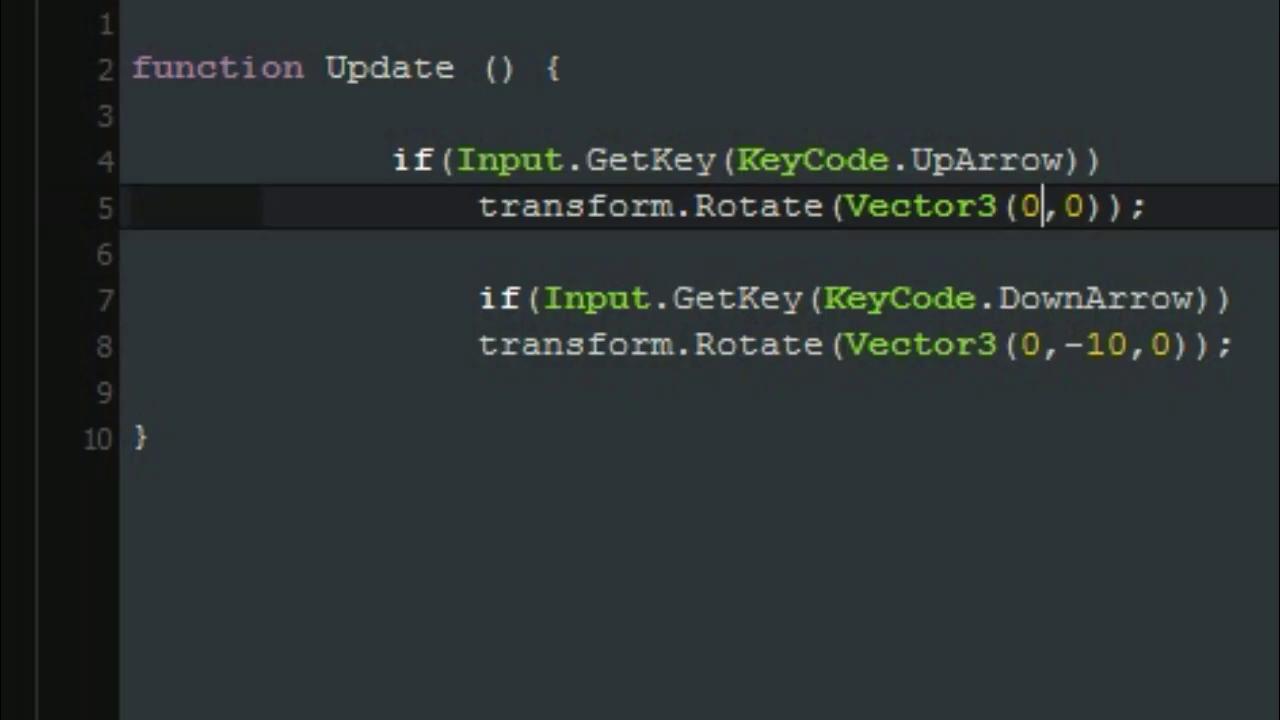
key("BackSpace")
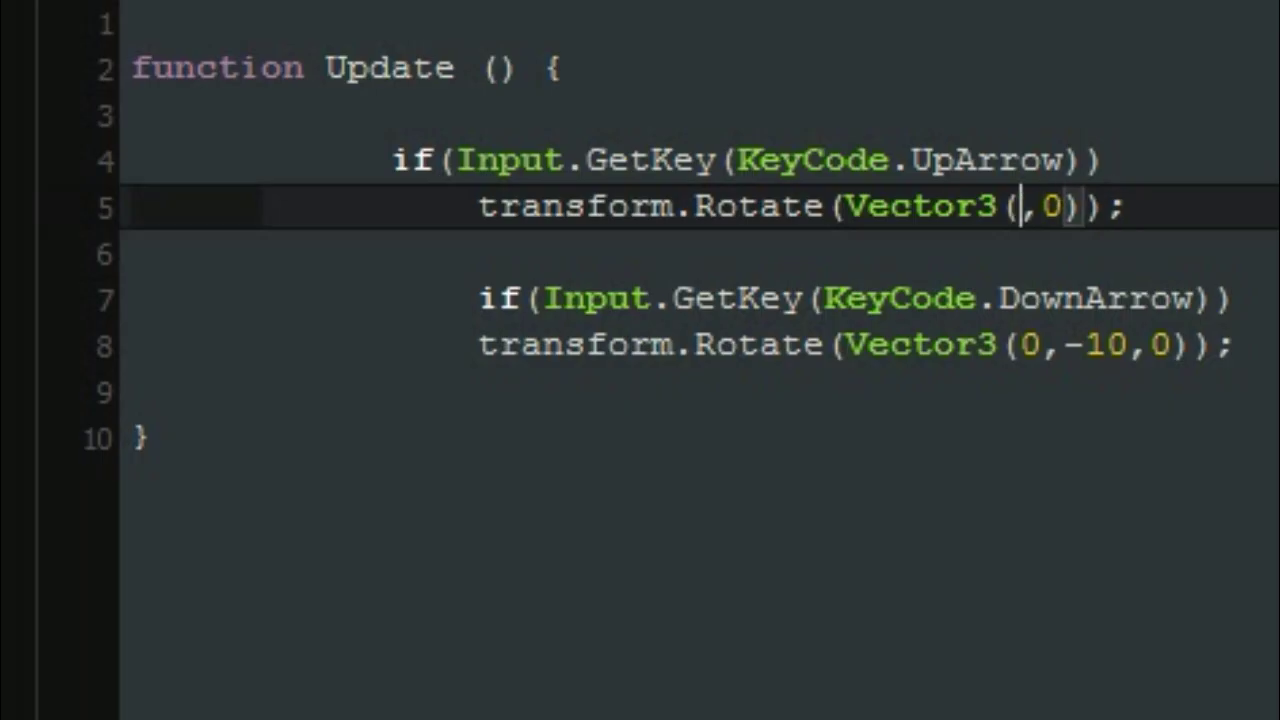
type("10")
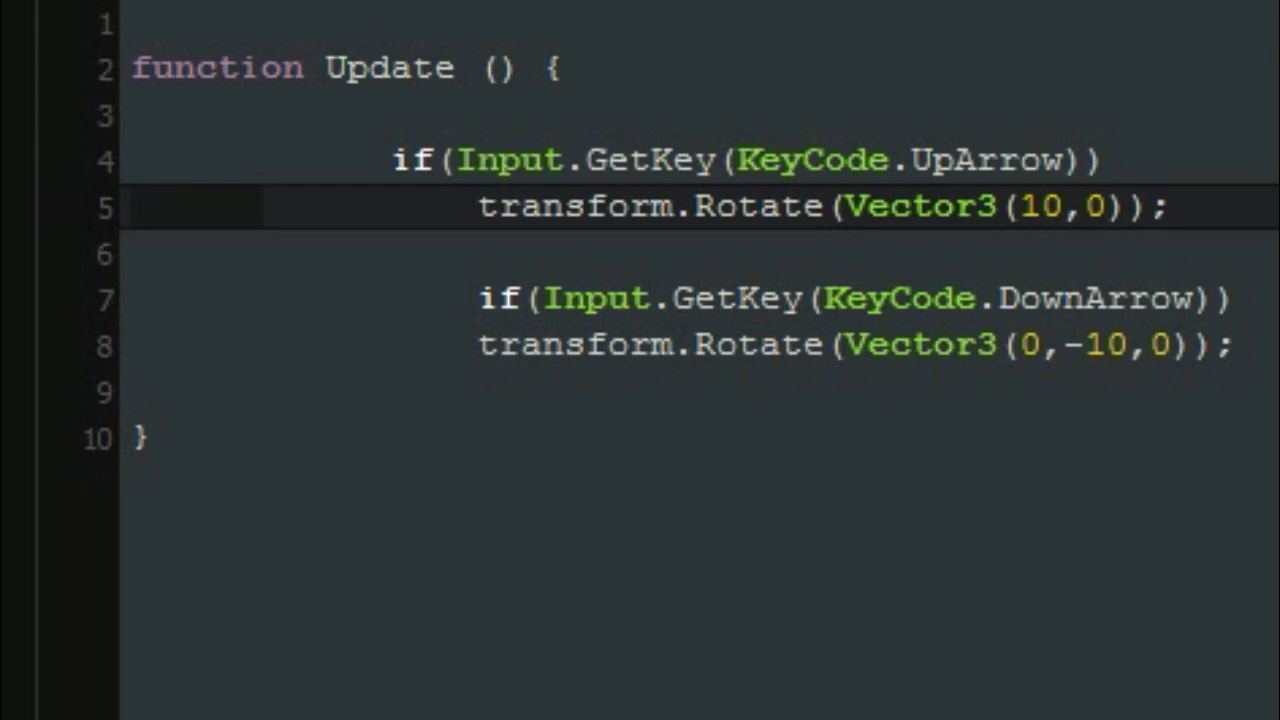
type(",")
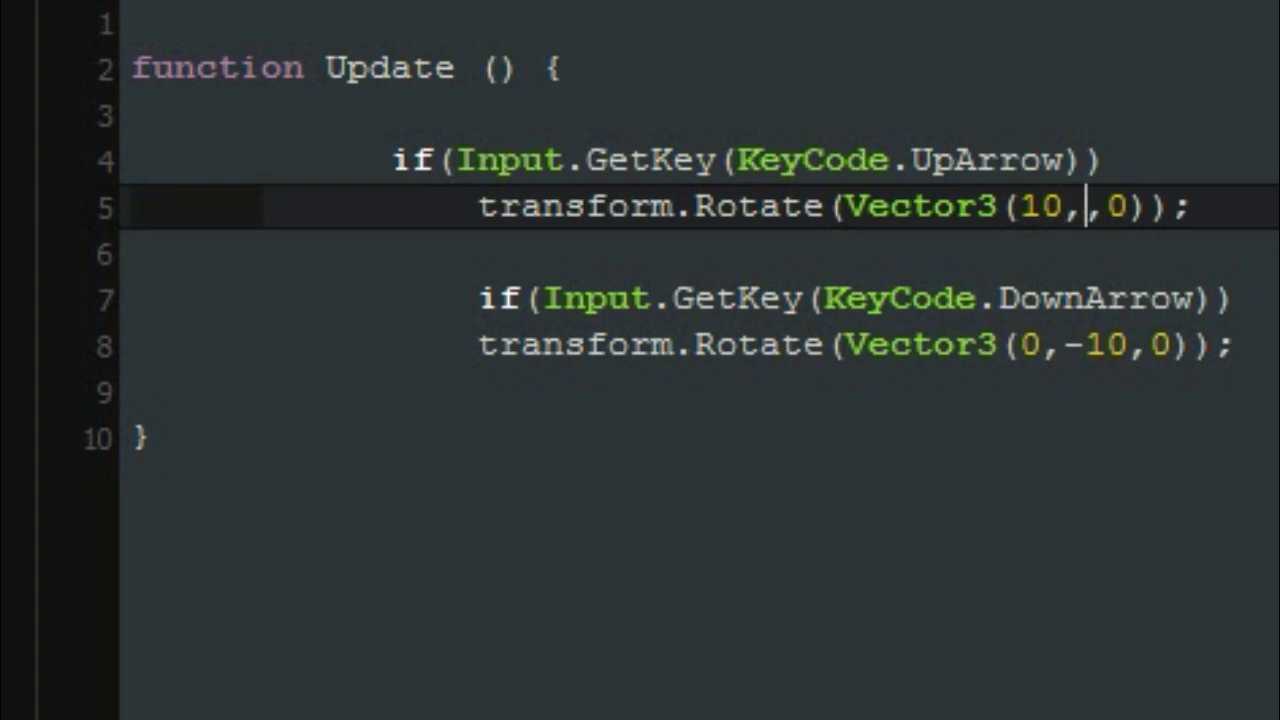
type("0")
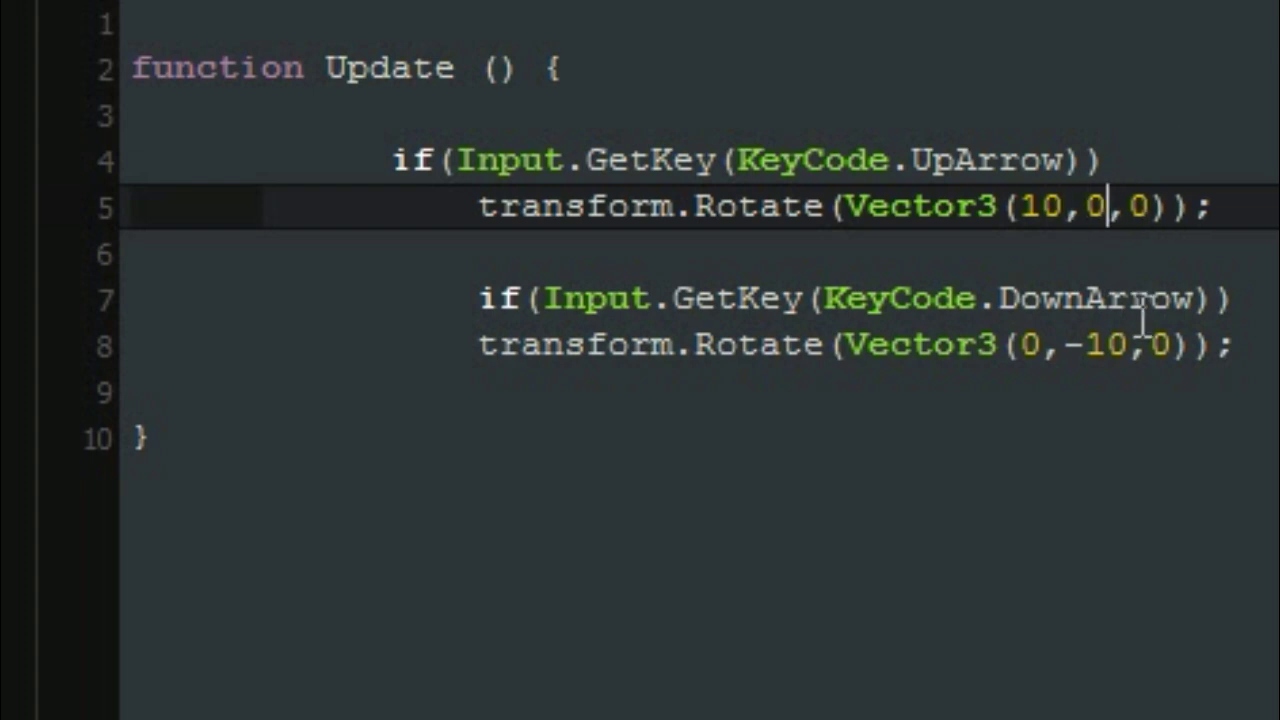
Rewrite the down-arrow rotation on line 8 to start with -10,0 about X
double_click(1110, 336)
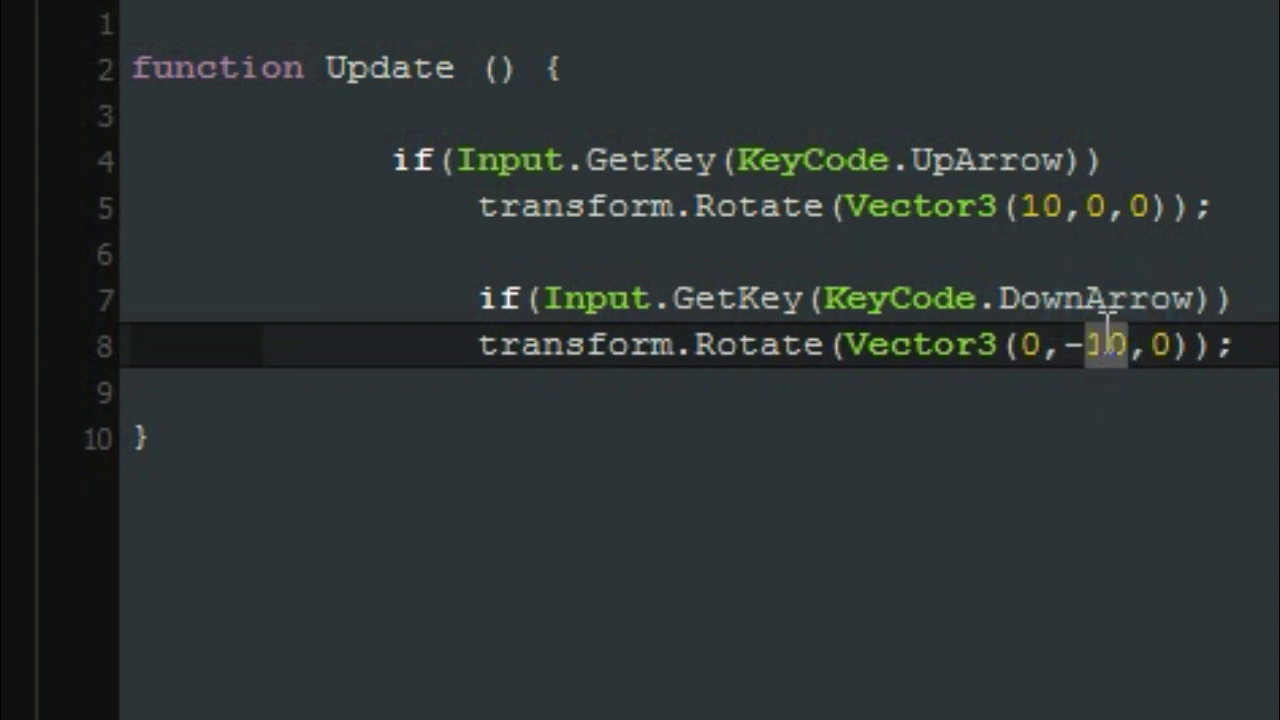
left_click(1112, 334)
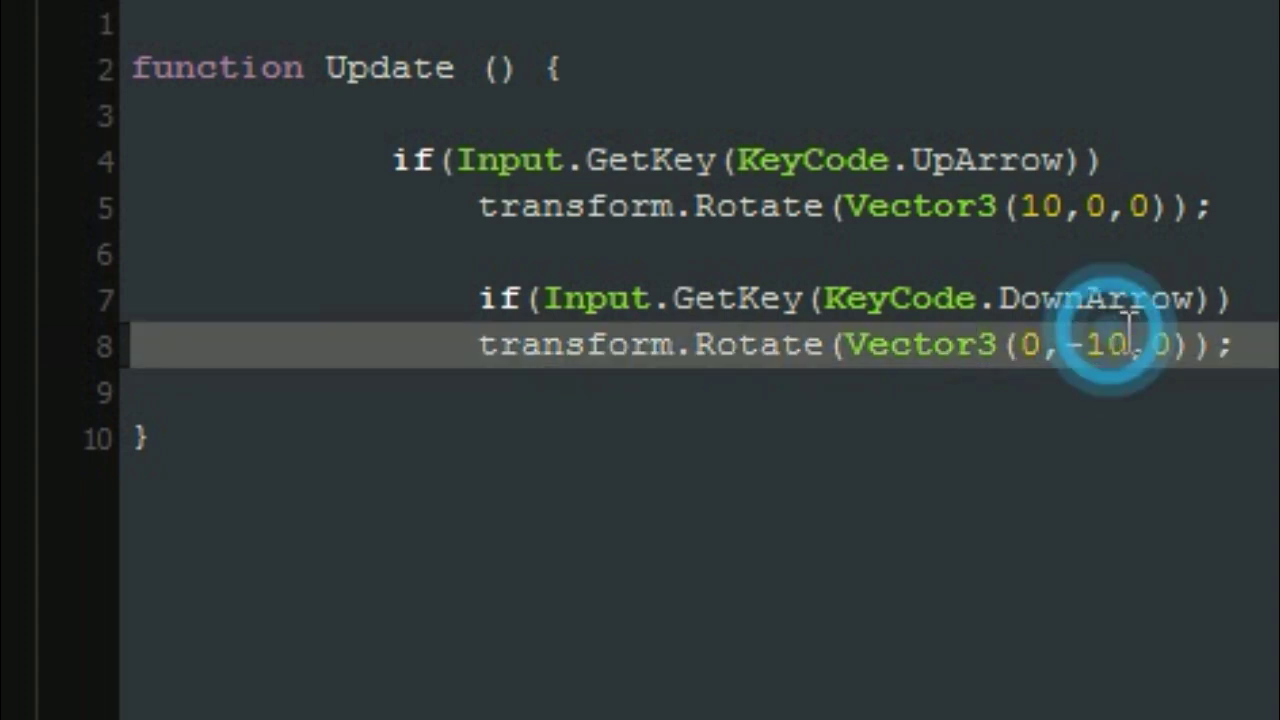
left_click_drag(1128, 332, 1075, 355)
left_click(1086, 348)
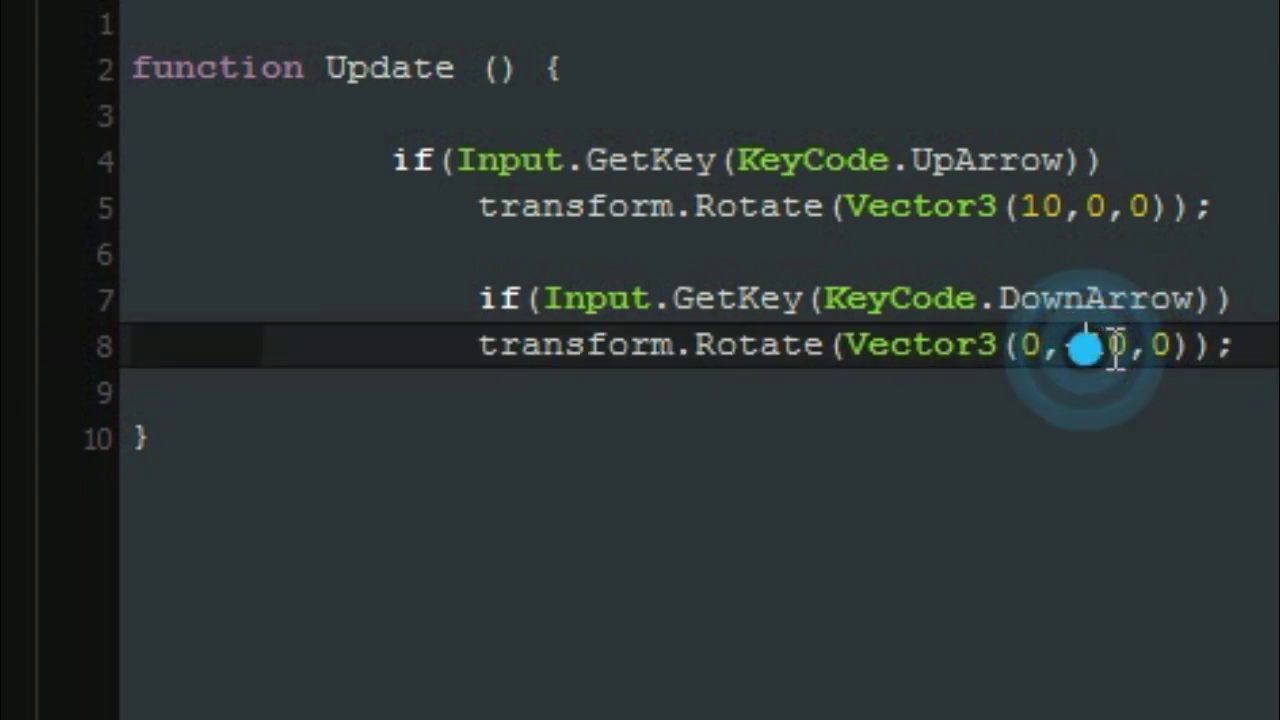
left_click(1133, 346)
key("BackSpace")
key("BackSpace")
key("BackSpace")
key("BackSpace")
key("BackSpace")
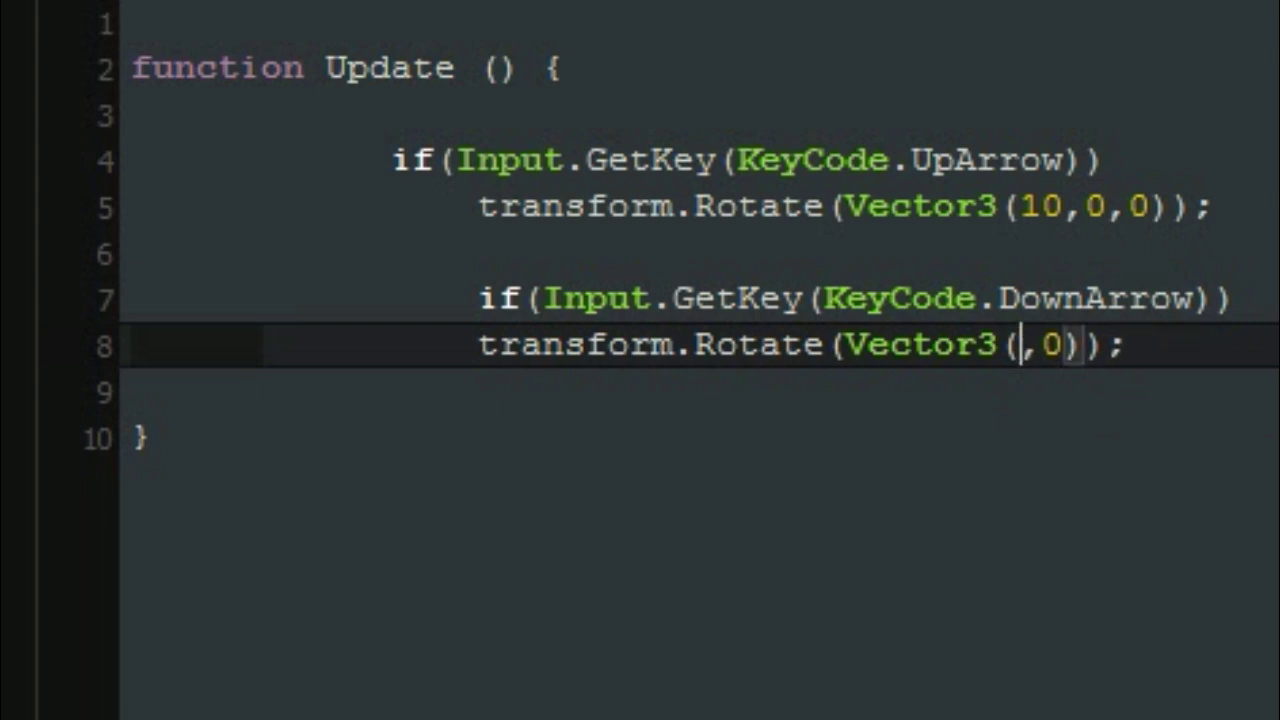
type("-10")
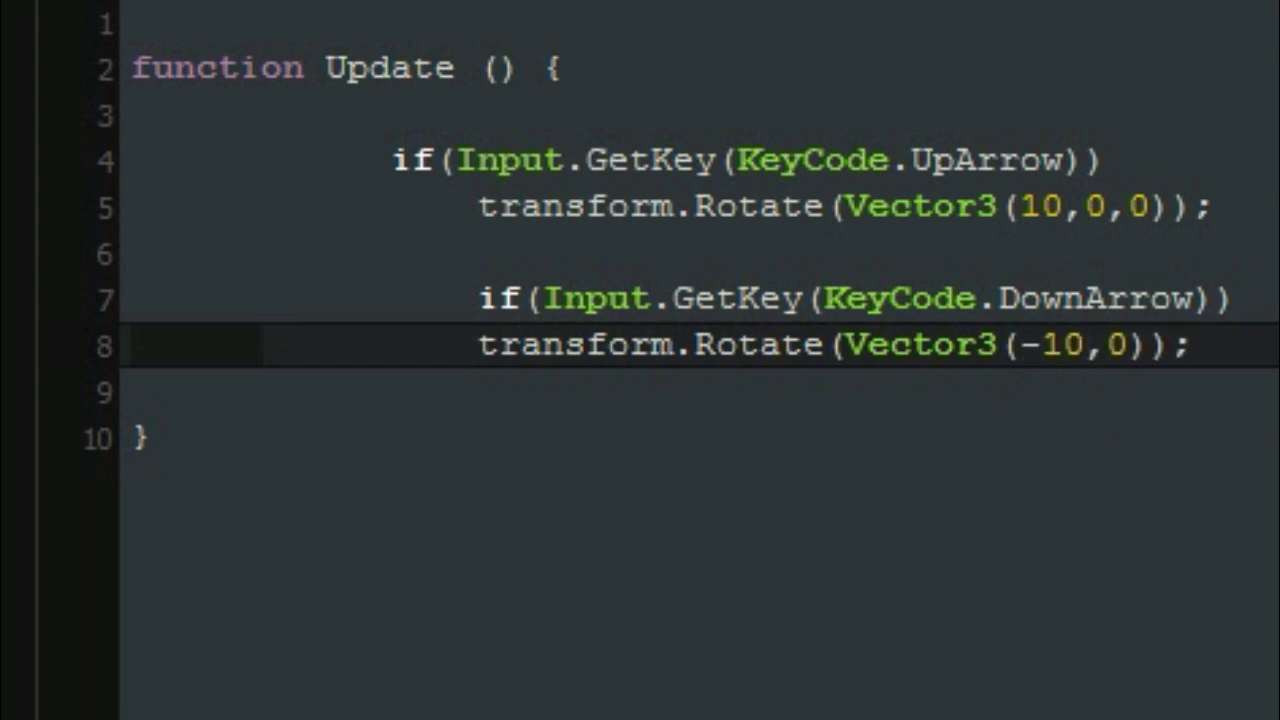
type(",0")
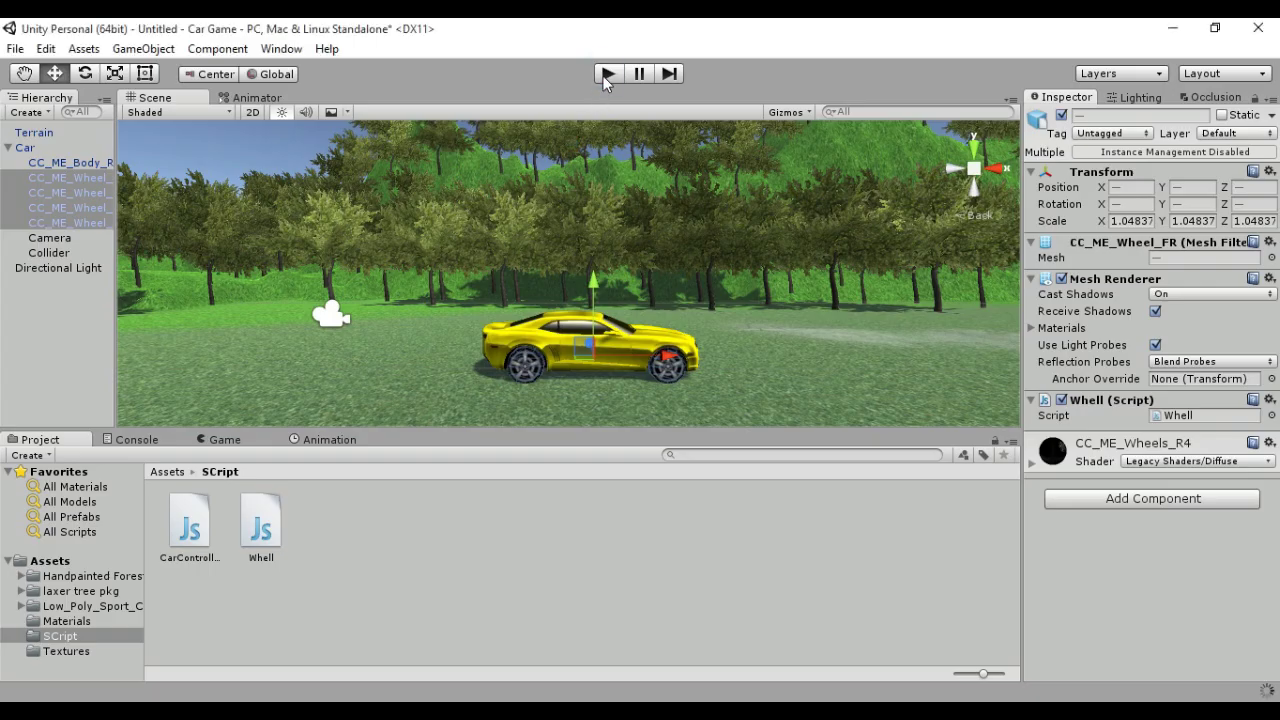
left_click(606, 76)
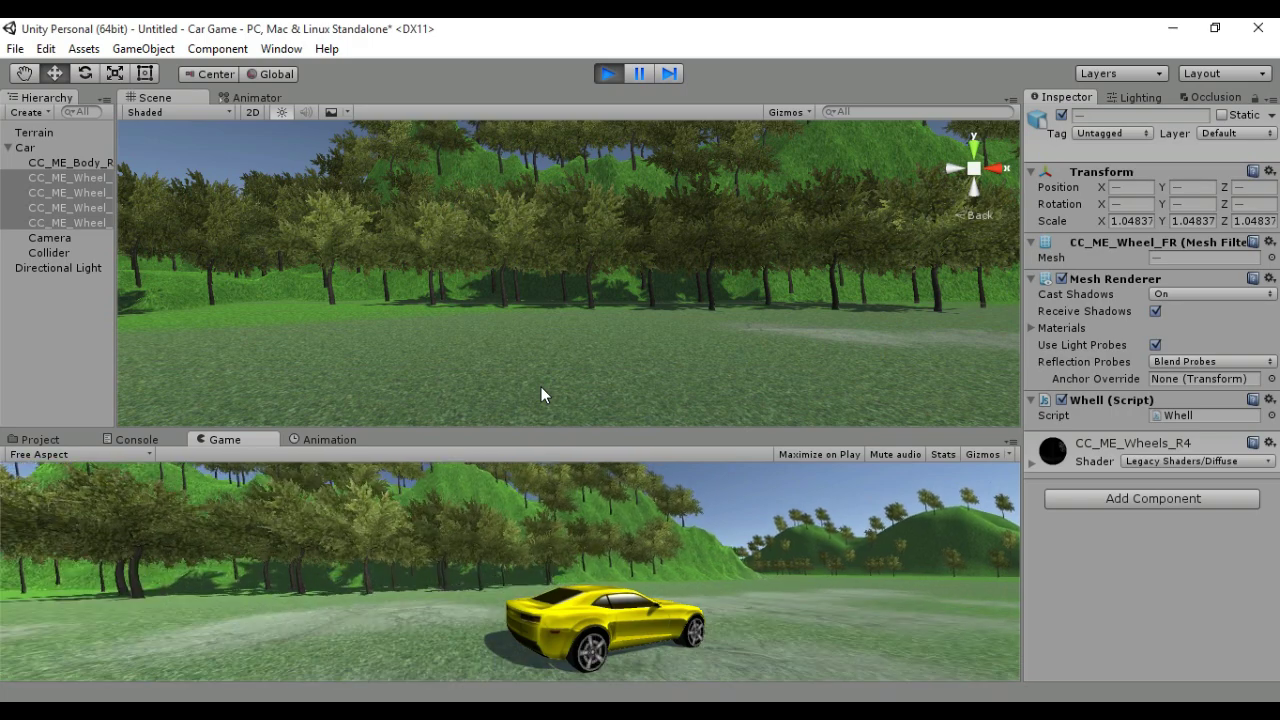
left_click(607, 73)
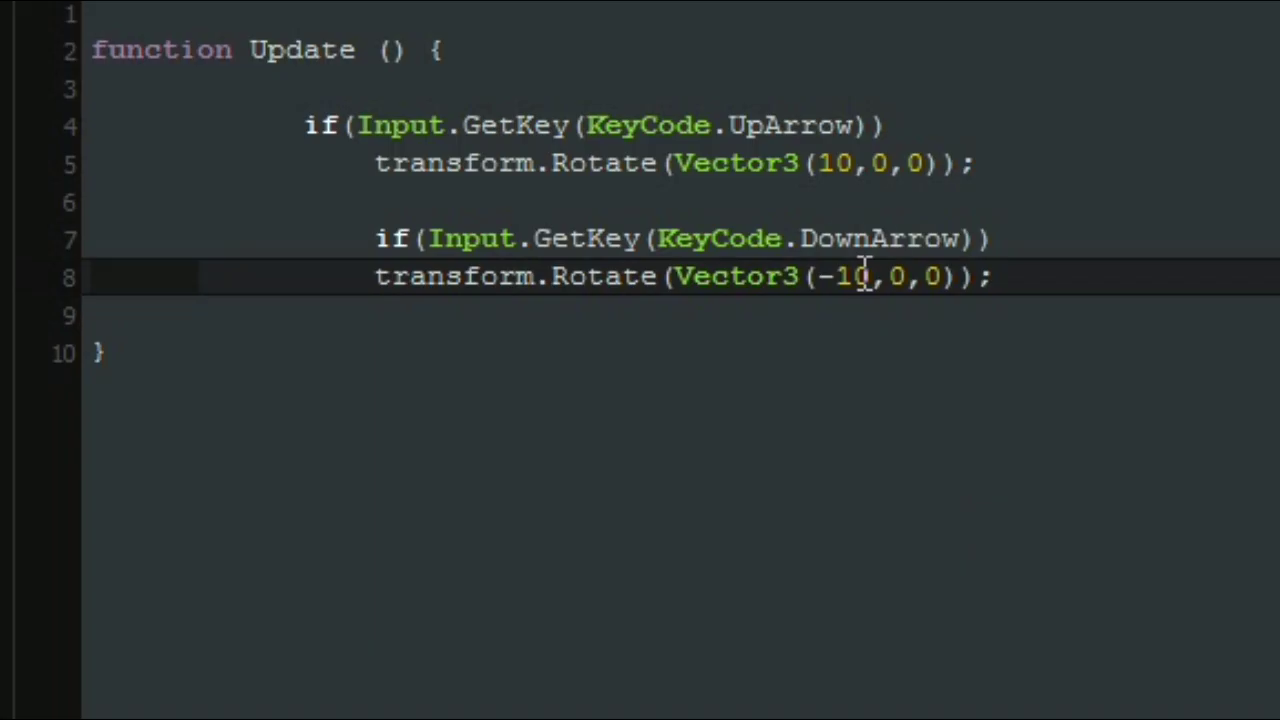
Change the rotation amounts to -50 on line 8 and 50 on line 5
double_click(655, 272)
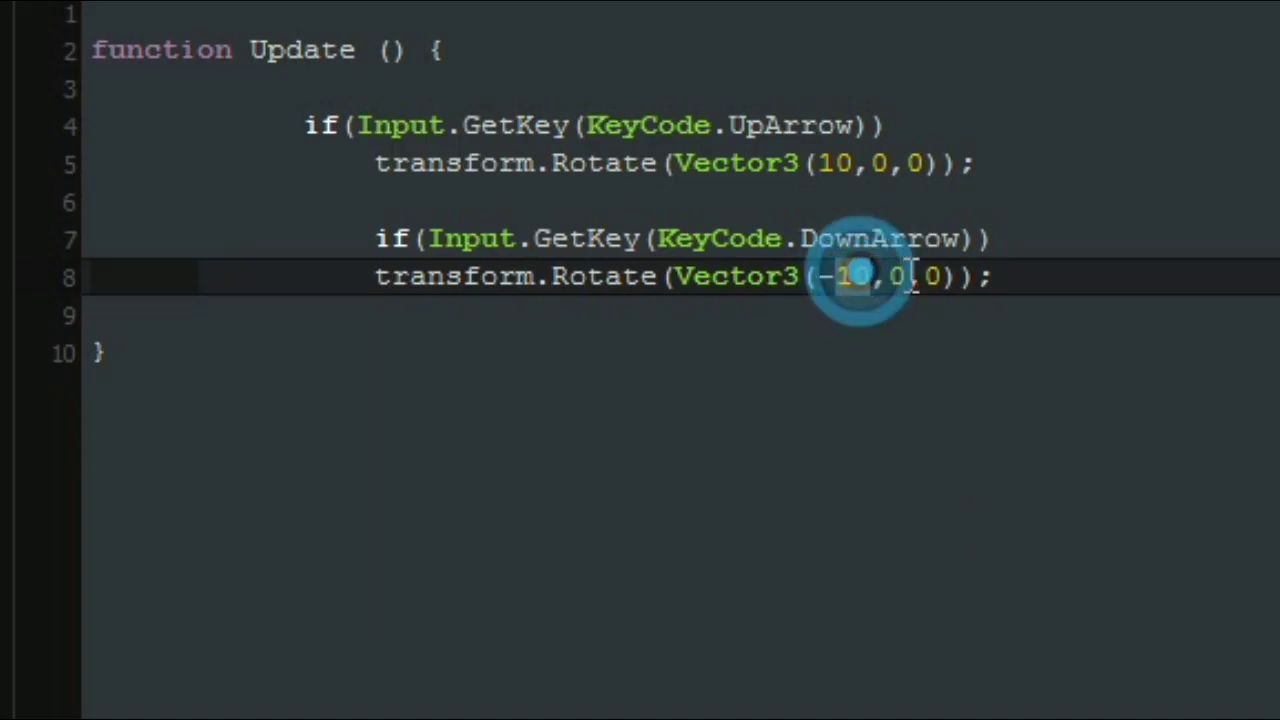
type("50")
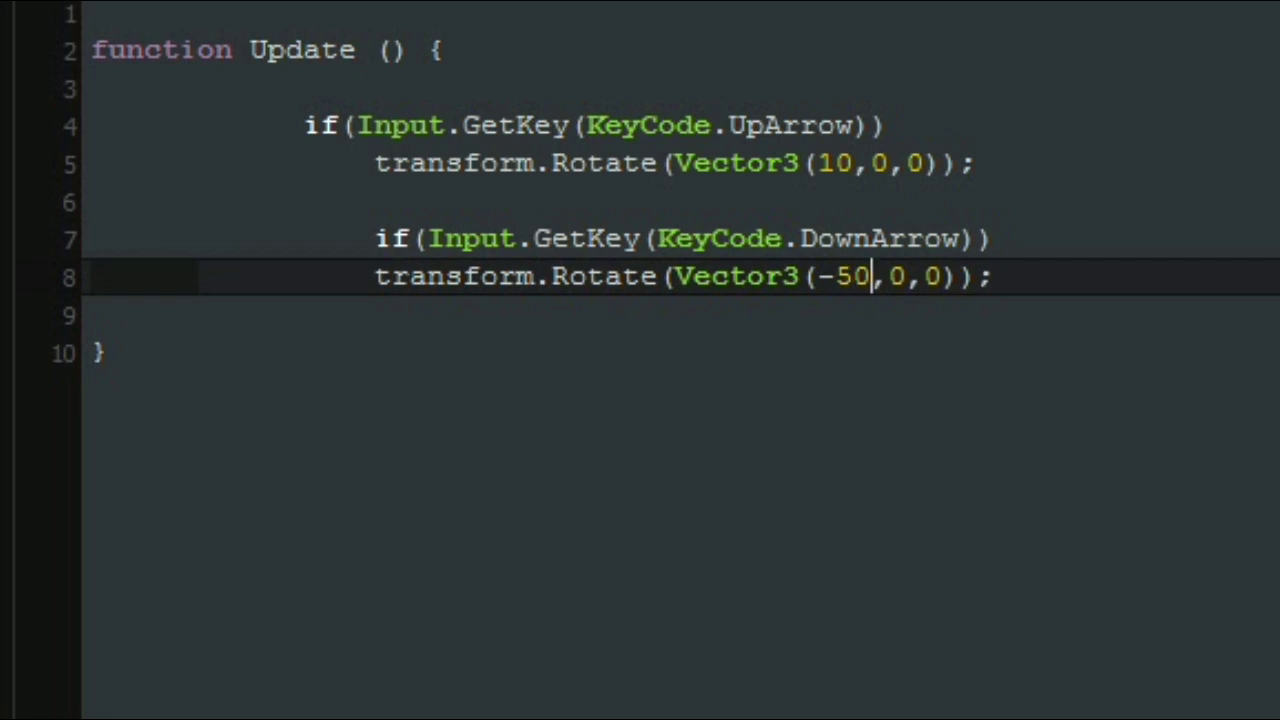
double_click(835, 163)
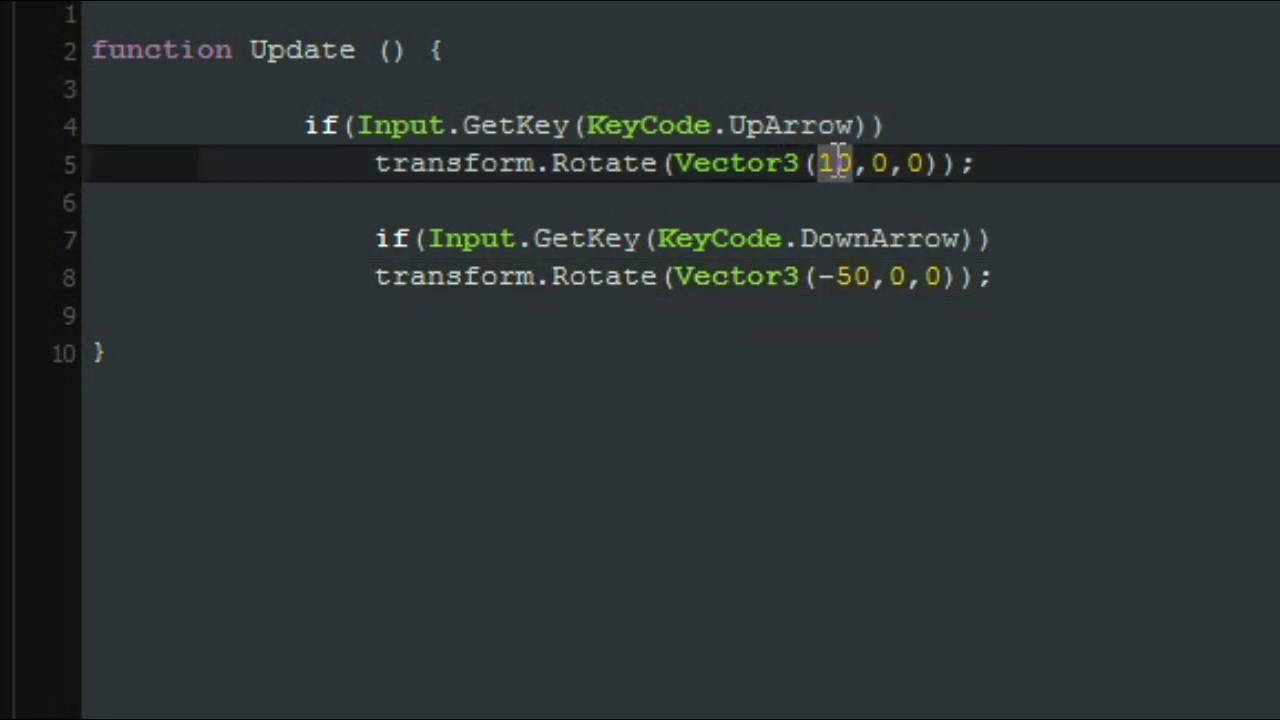
type("50")
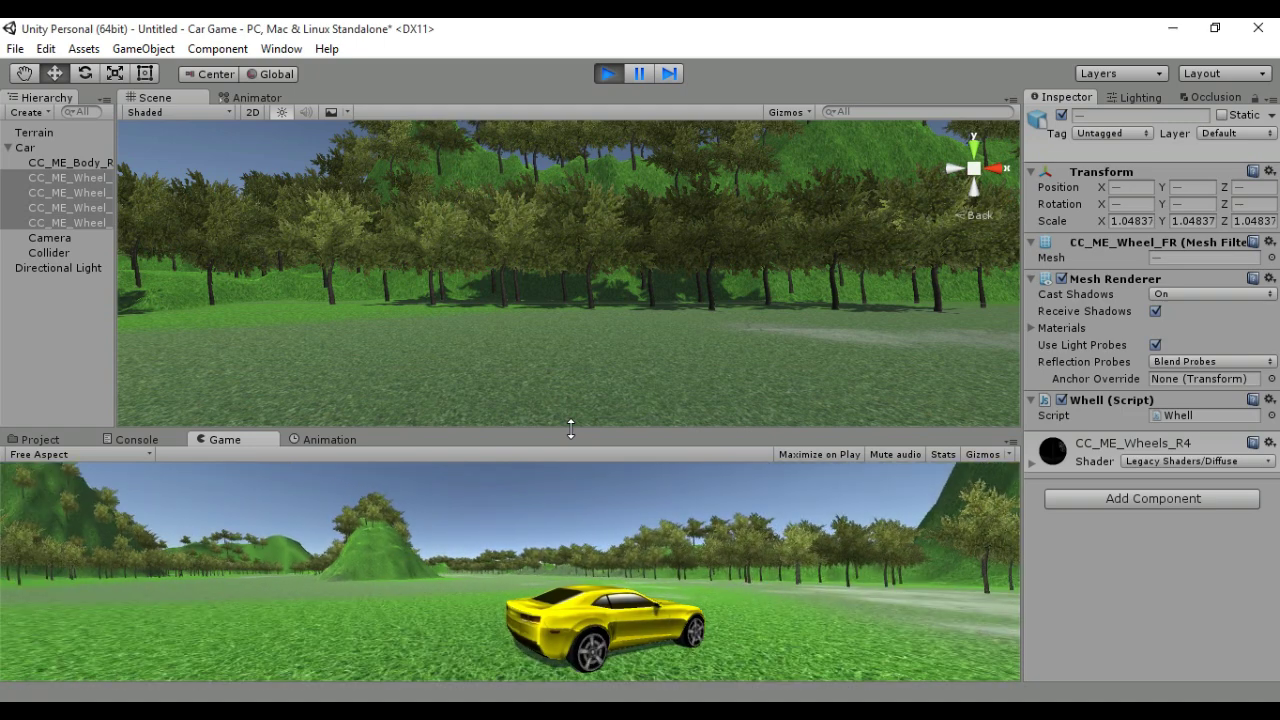
Stop the play test and collapse the Car object in the Hierarchy
left_click(608, 73)
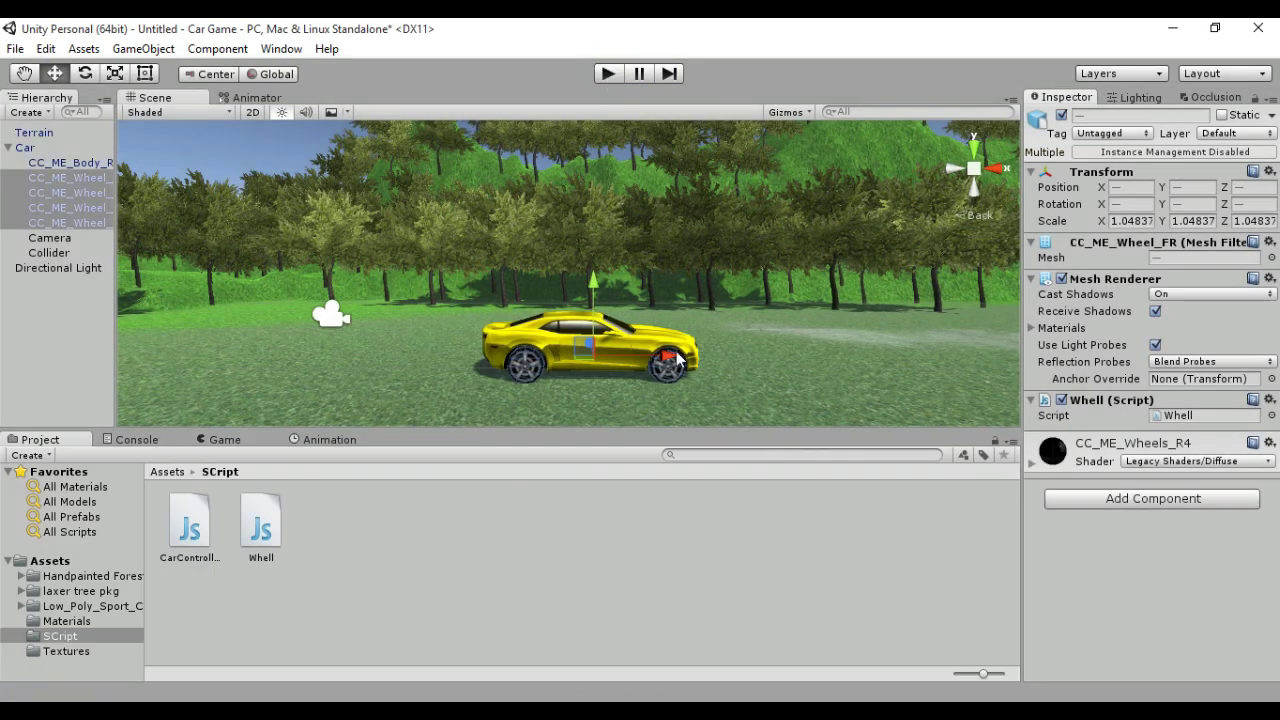
left_click(8, 147)
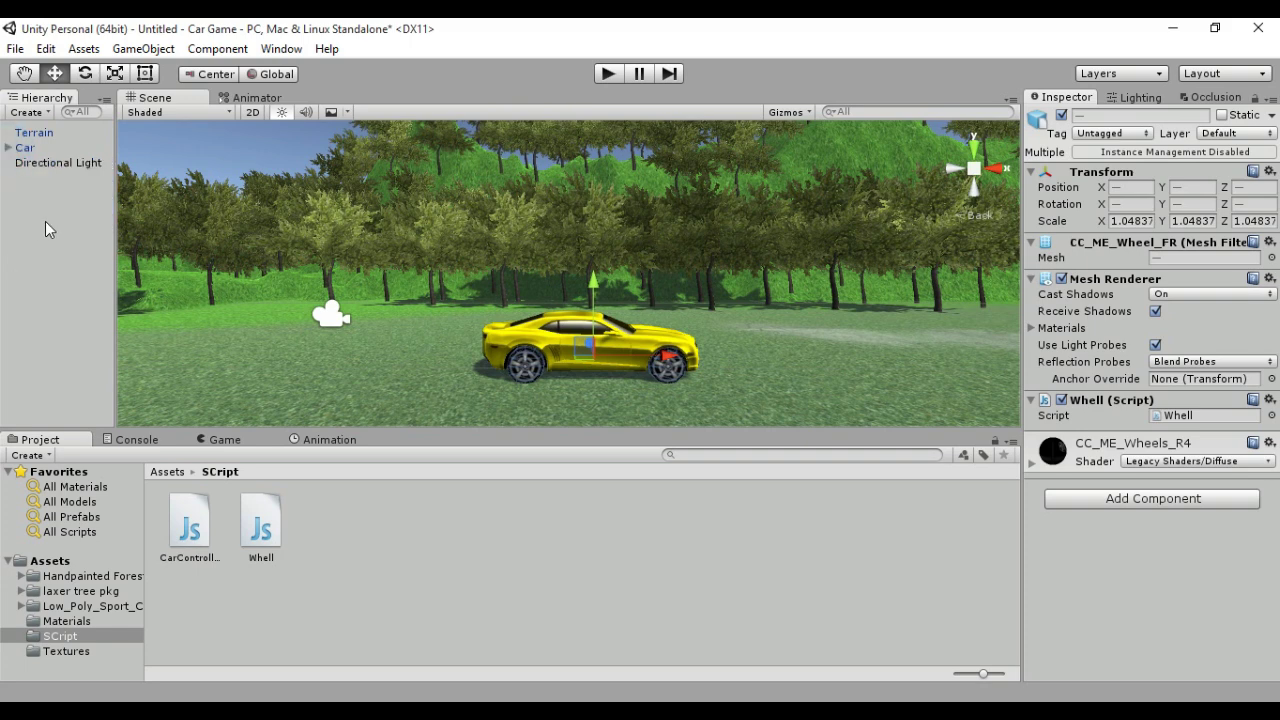